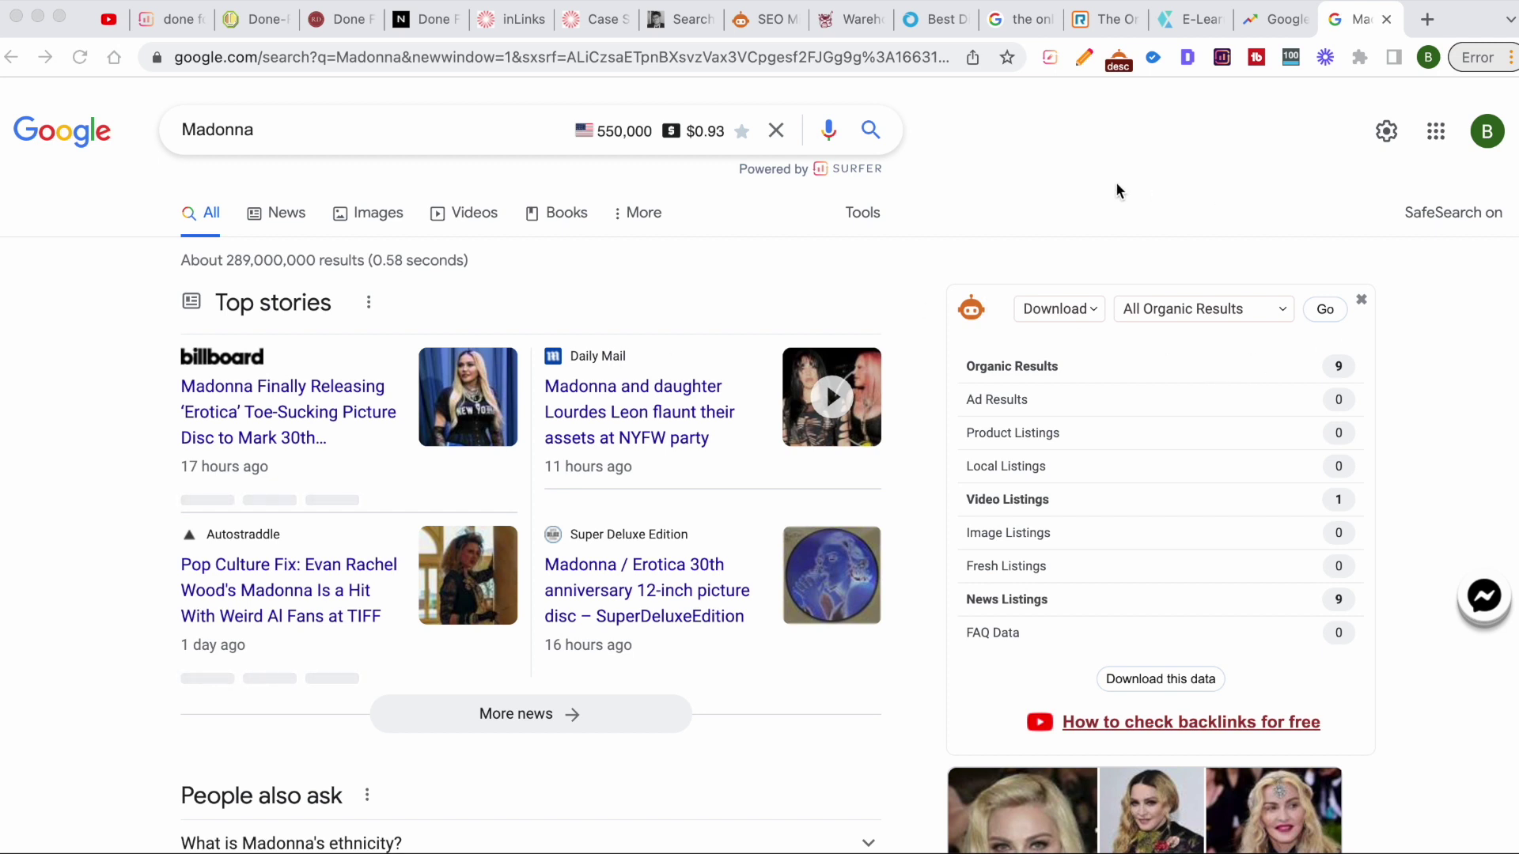
Examine Madonna's knowledge panel in the search results and highlight the subtitle "American singer-songwriter"
scroll(1139, 215, "down", 4)
scroll(1139, 215, "down", 7)
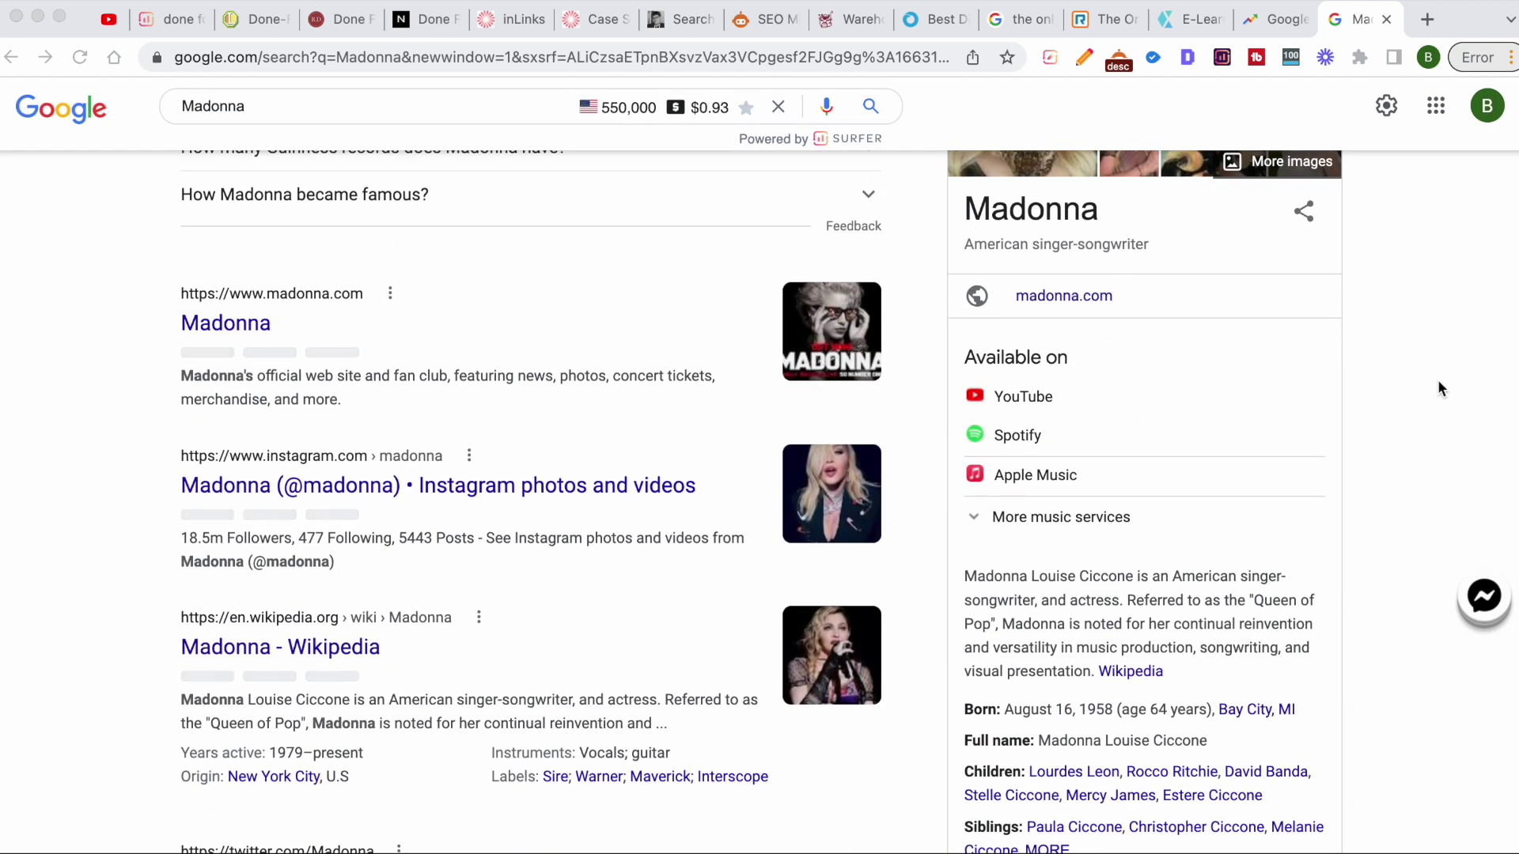
scroll(1436, 380, "down", 1)
left_click(1076, 235)
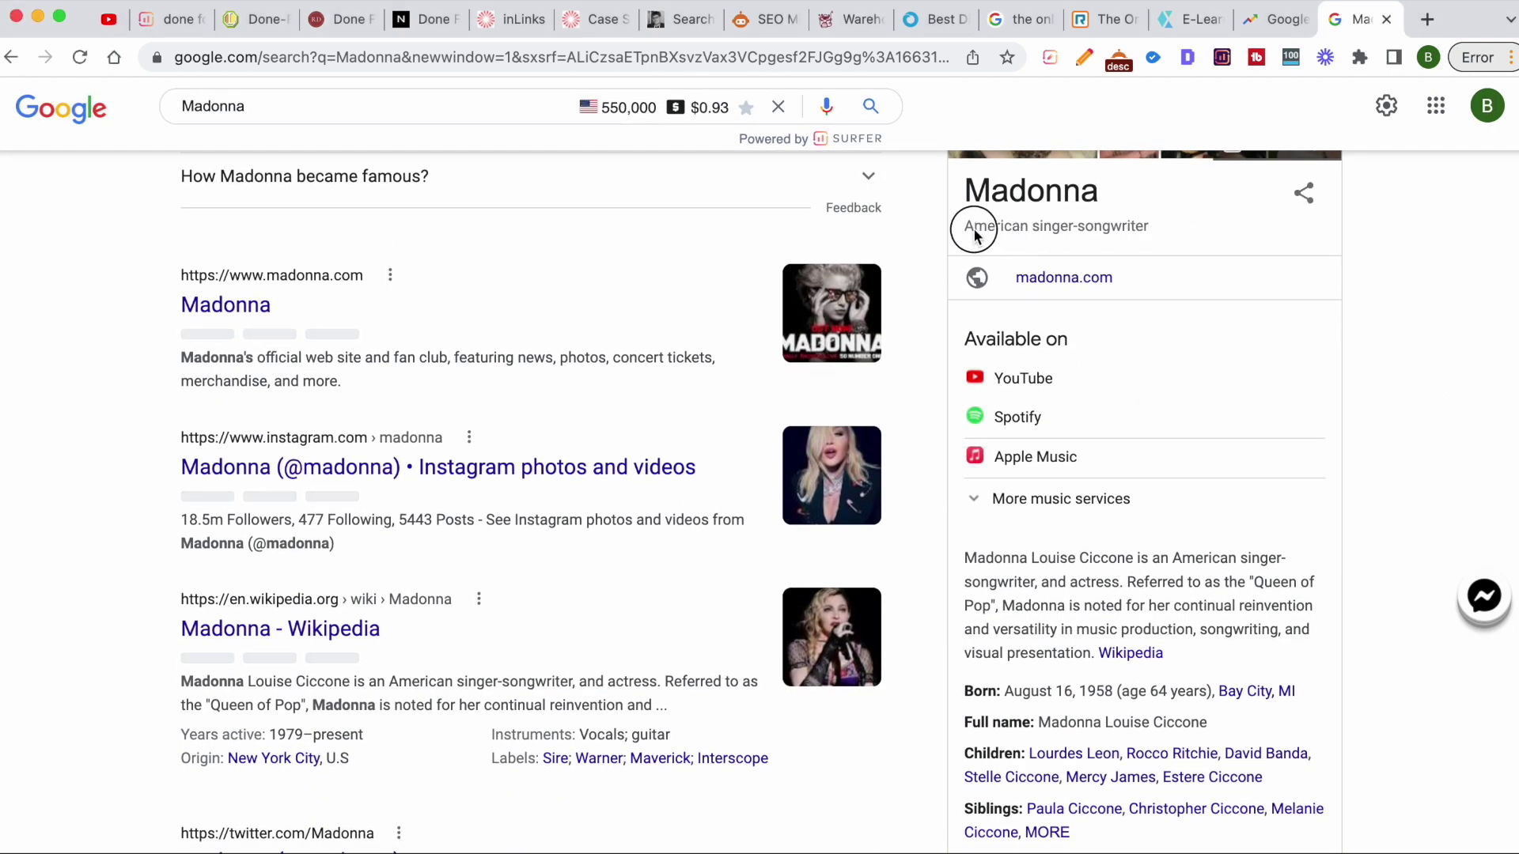
left_click_drag(960, 225, 1163, 230)
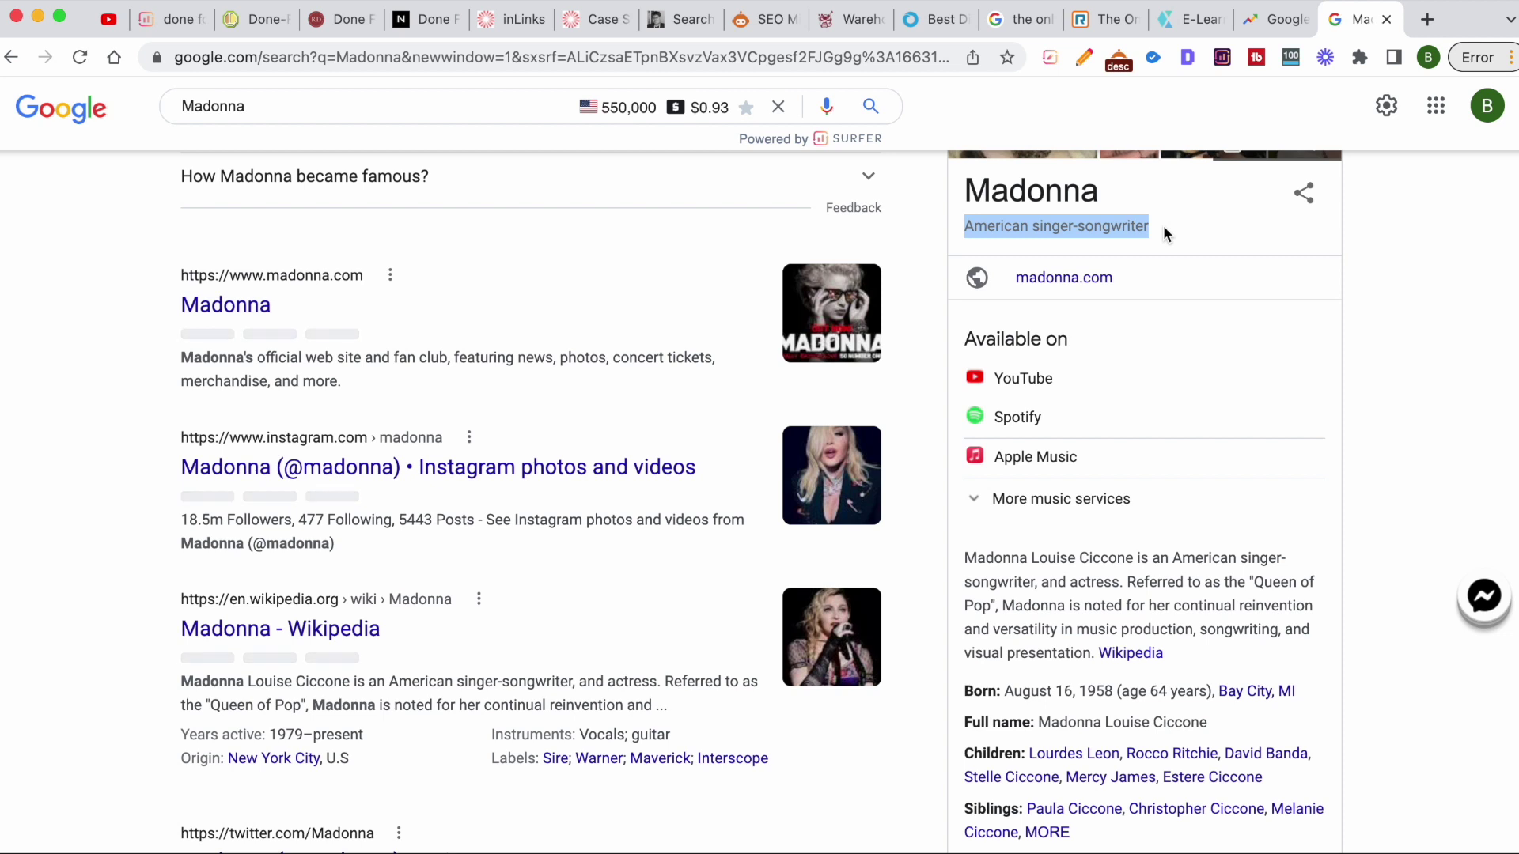
left_click_drag(1163, 230, 946, 224)
Replace the Madonna query with a search for "bill slawski"
triple_click(385, 119)
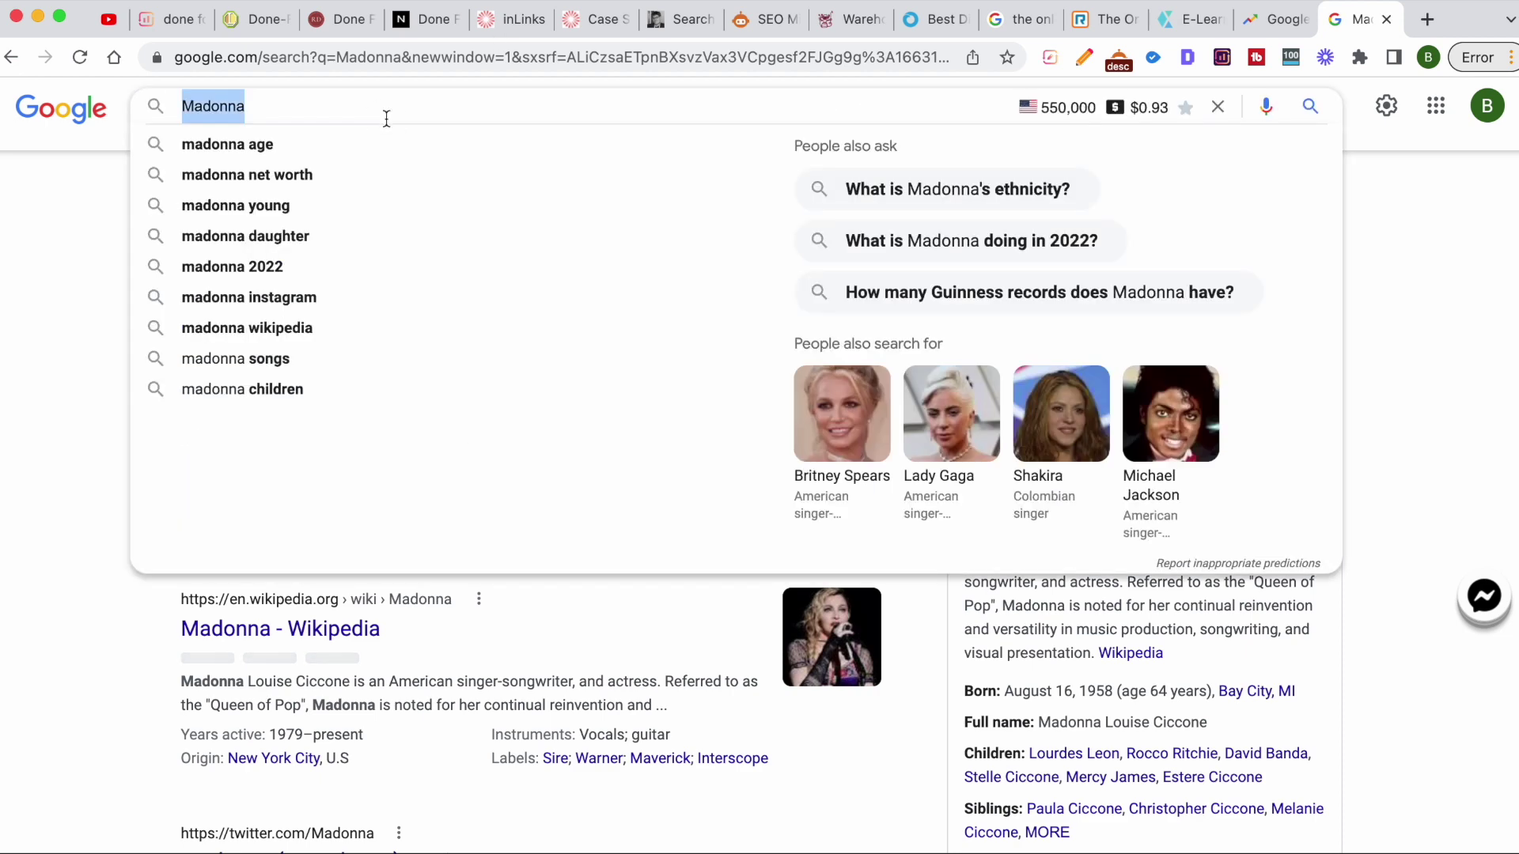
type("Bill Hw")
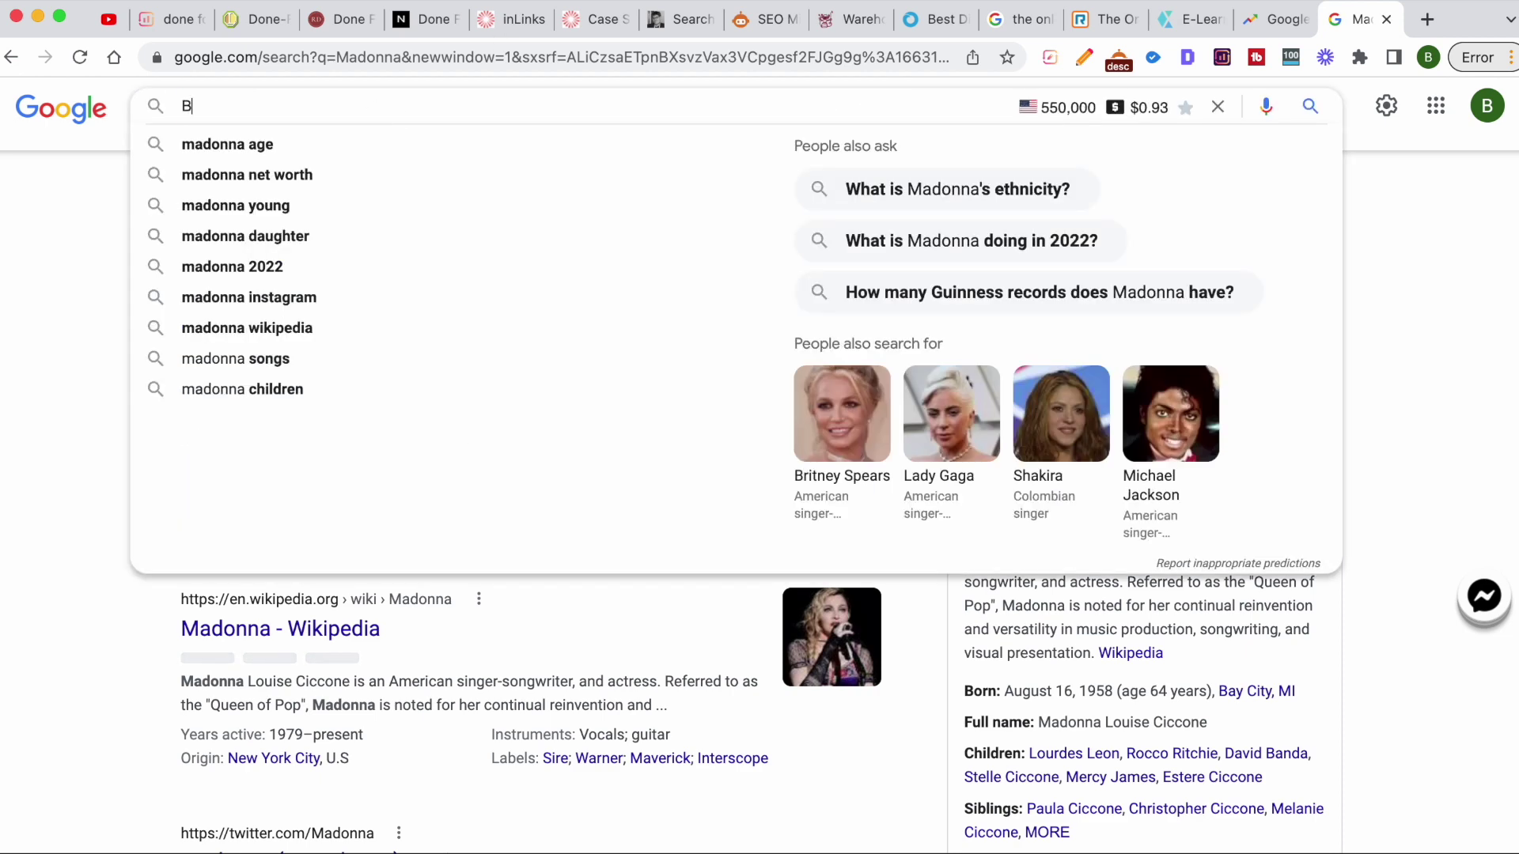
key("BackSpace")
key("BackSpace")
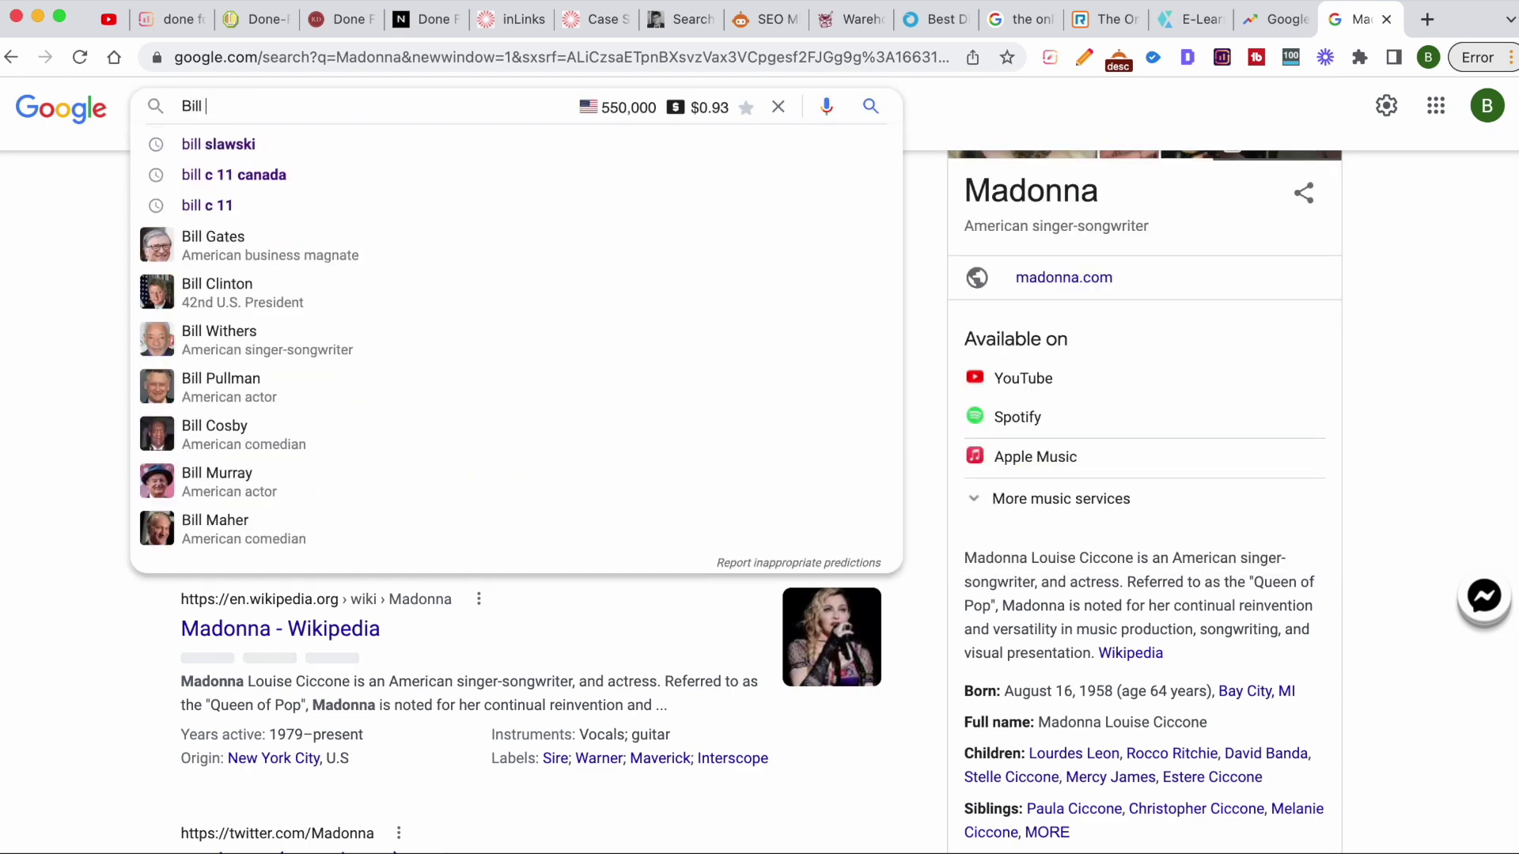
left_click(329, 144)
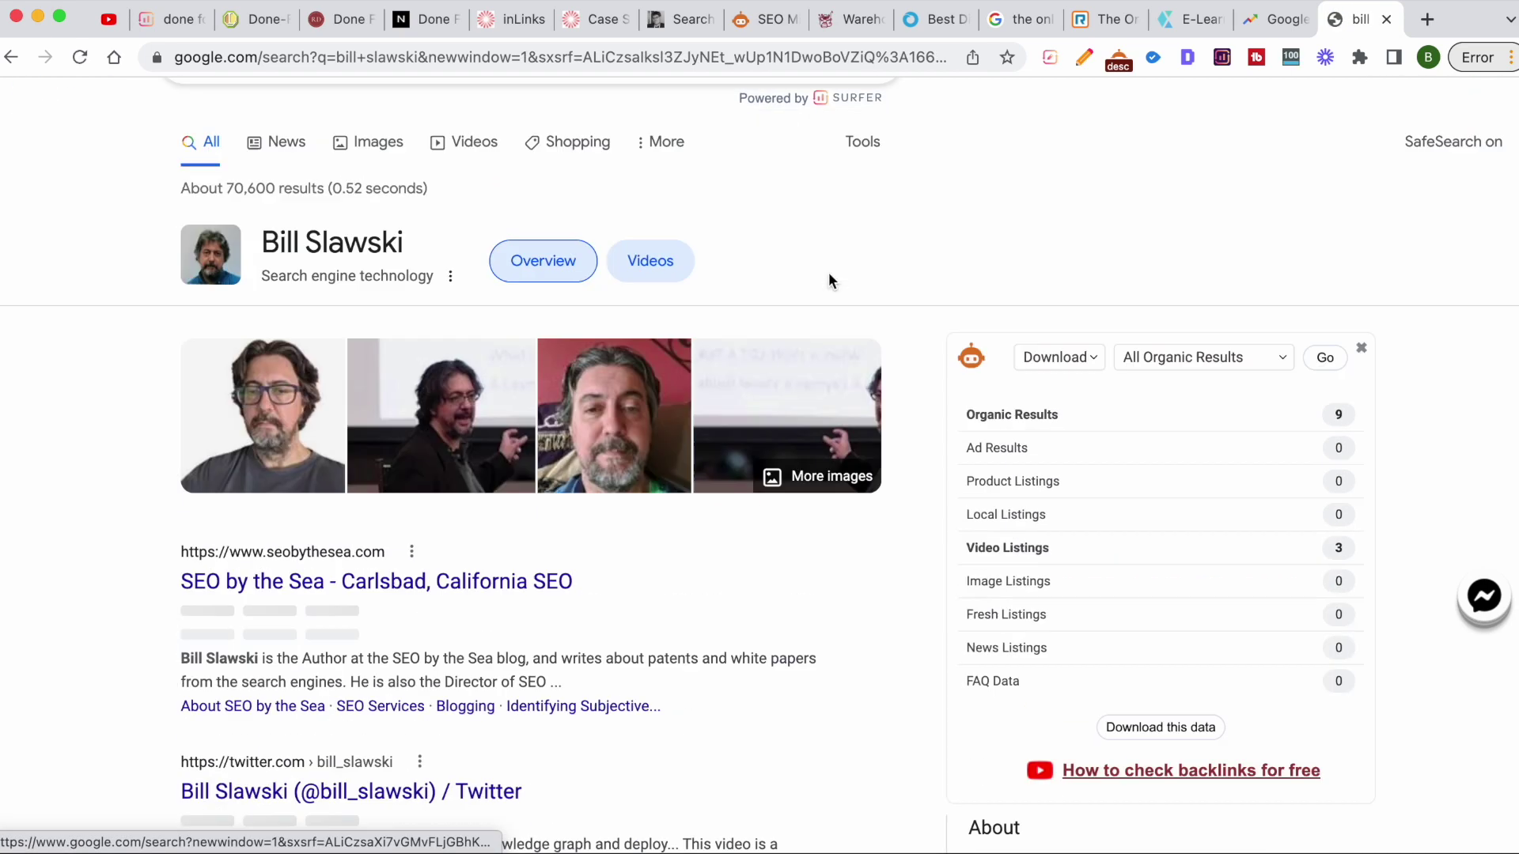
Examine the Bill Slawski results, including the entity header, About section, related people and videos
scroll(828, 272, "down", 8)
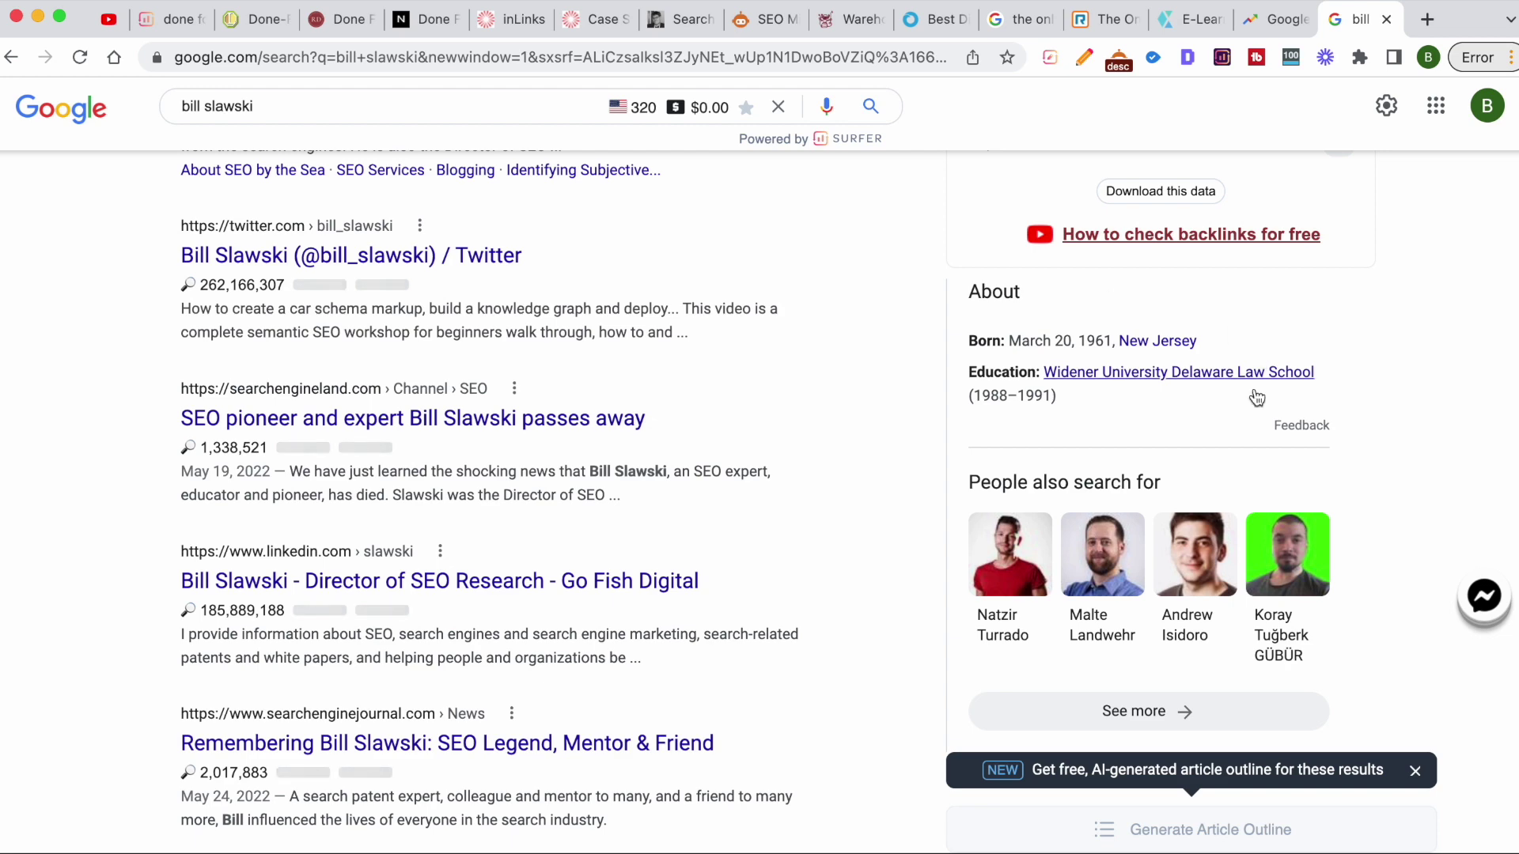
scroll(781, 420, "up", 3)
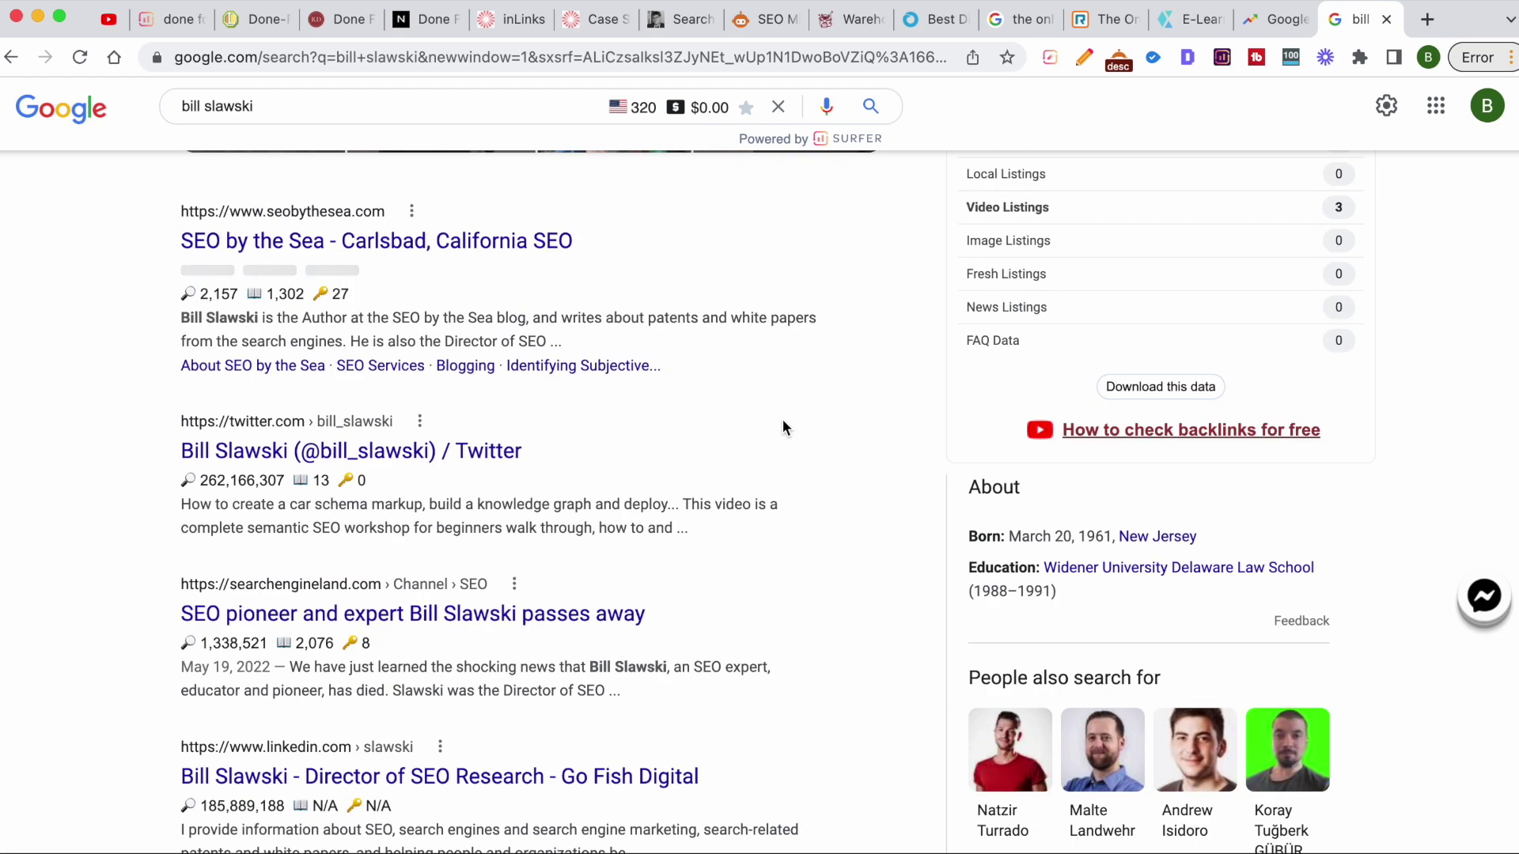
scroll(783, 420, "down", 9)
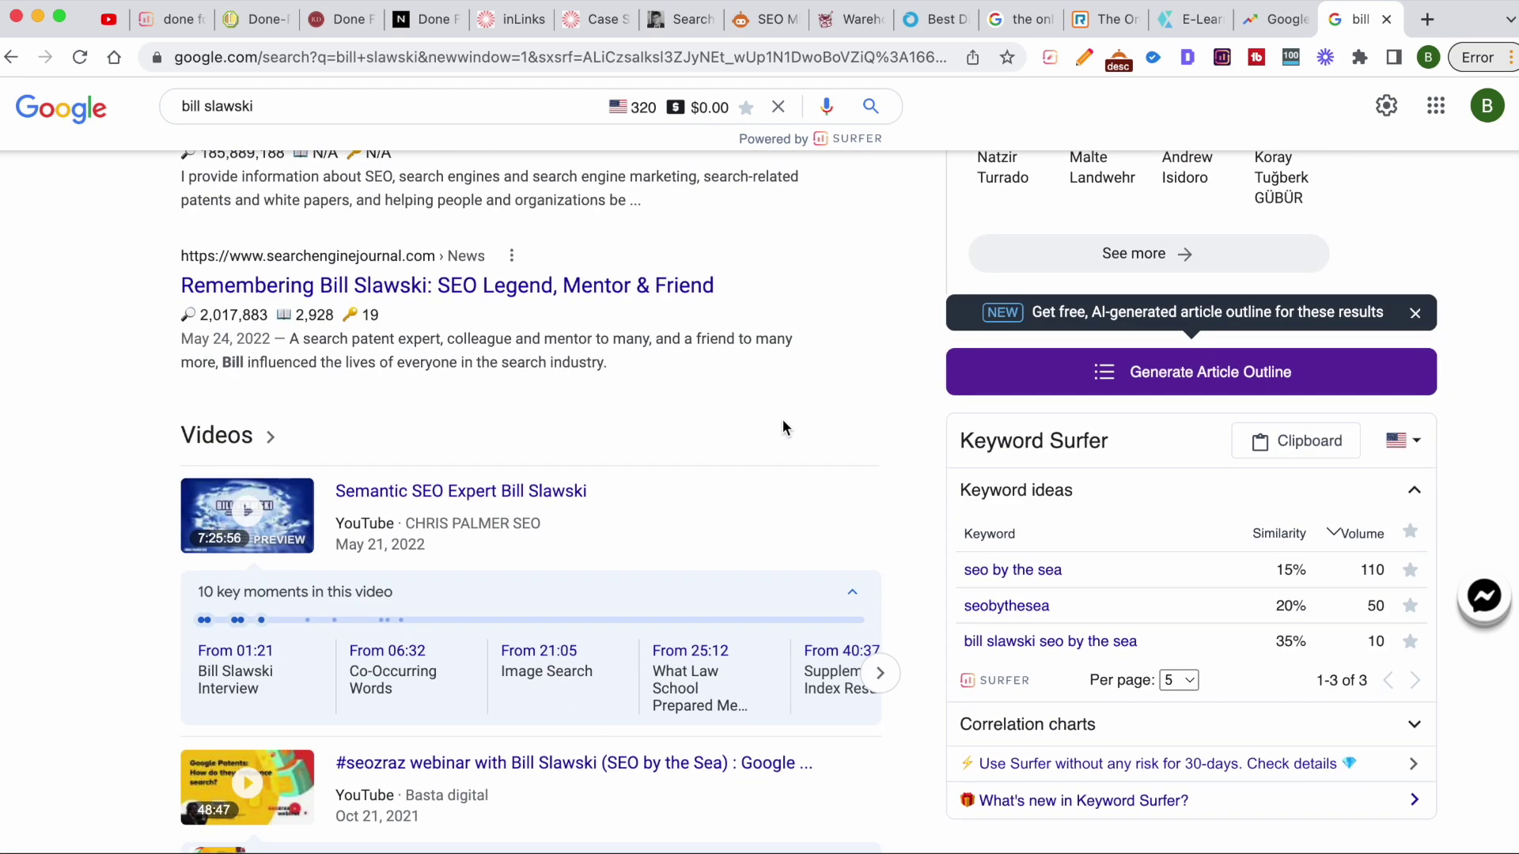
scroll(782, 428, "down", 2)
scroll(826, 498, "up", 9)
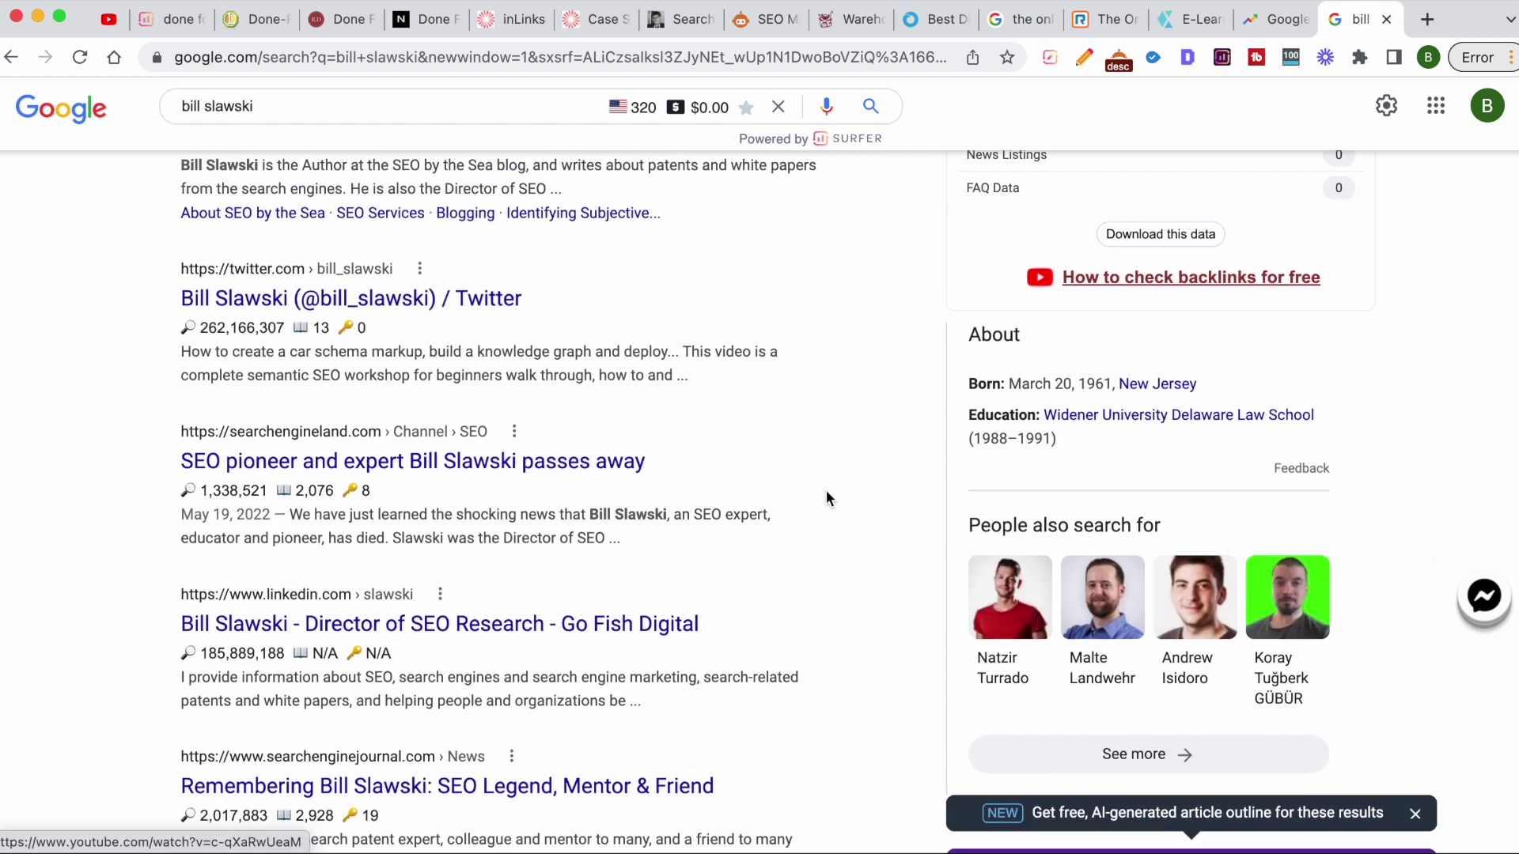
scroll(826, 498, "up", 7)
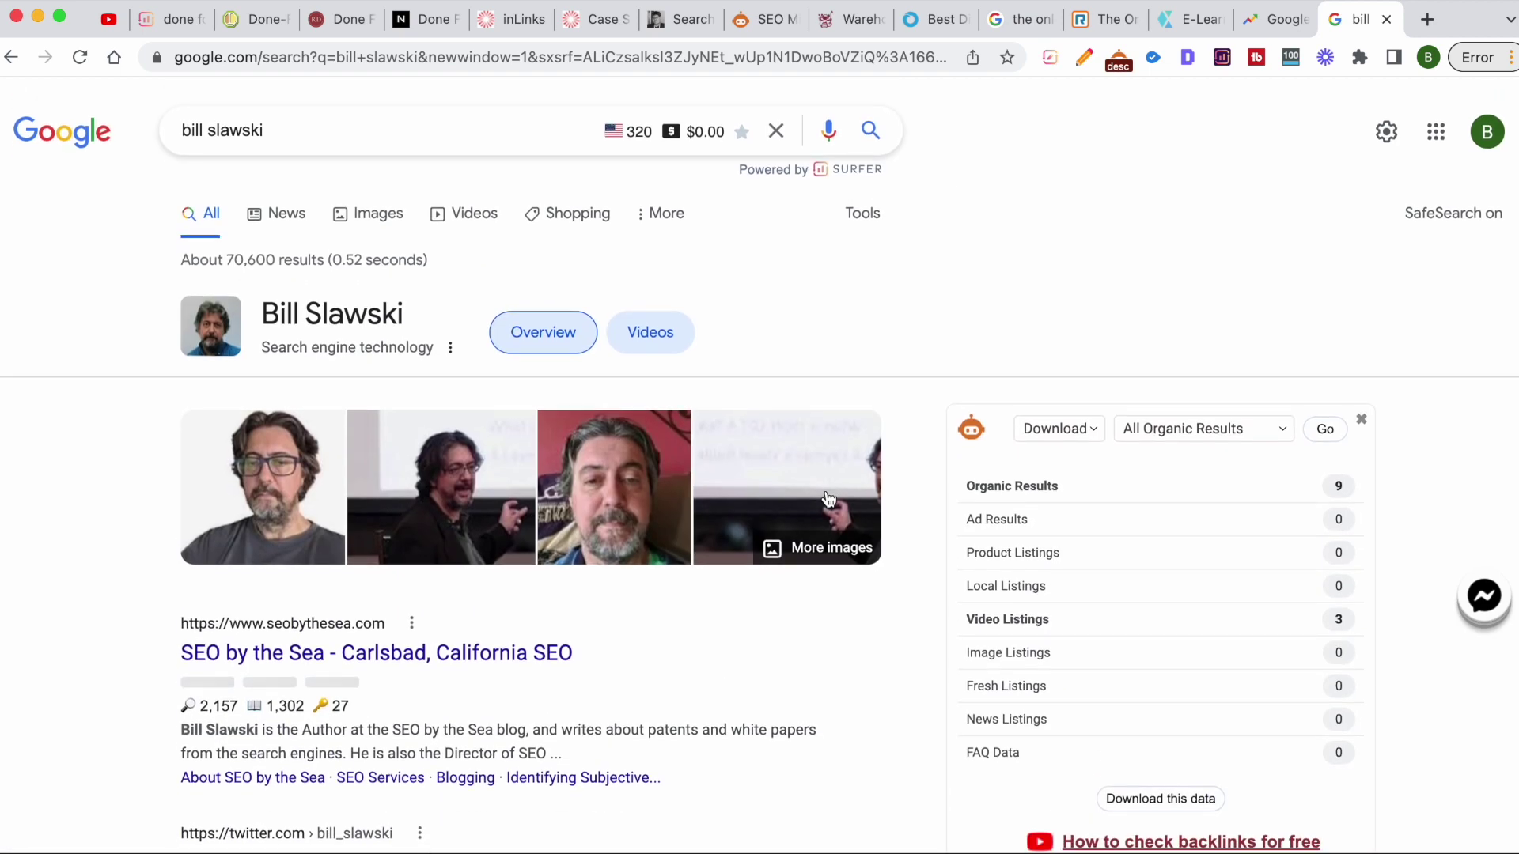
scroll(870, 613, "down", 1)
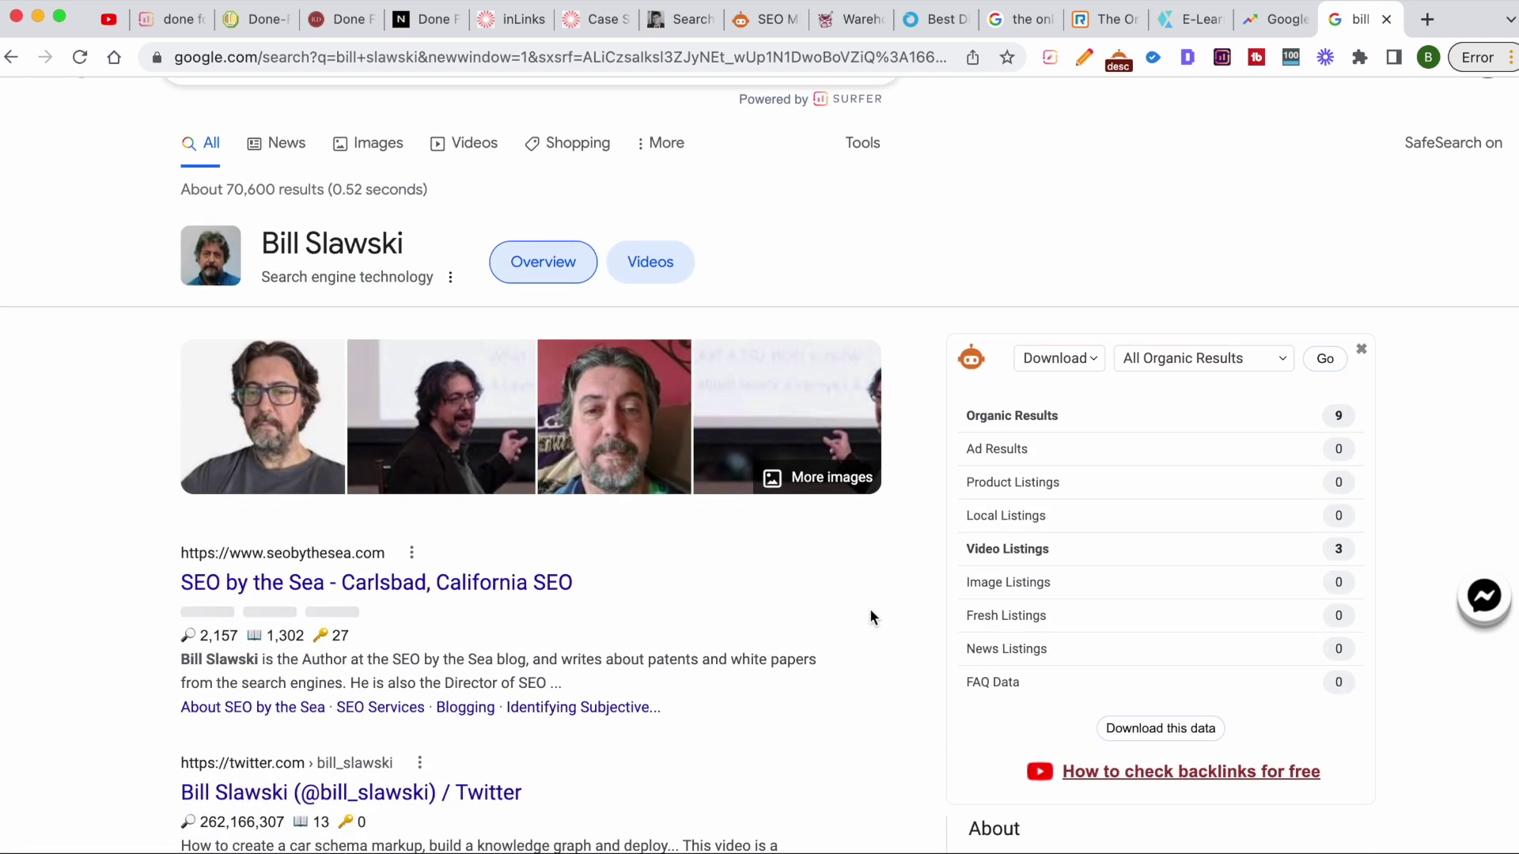
scroll(870, 609, "down", 3)
scroll(870, 609, "up", 4)
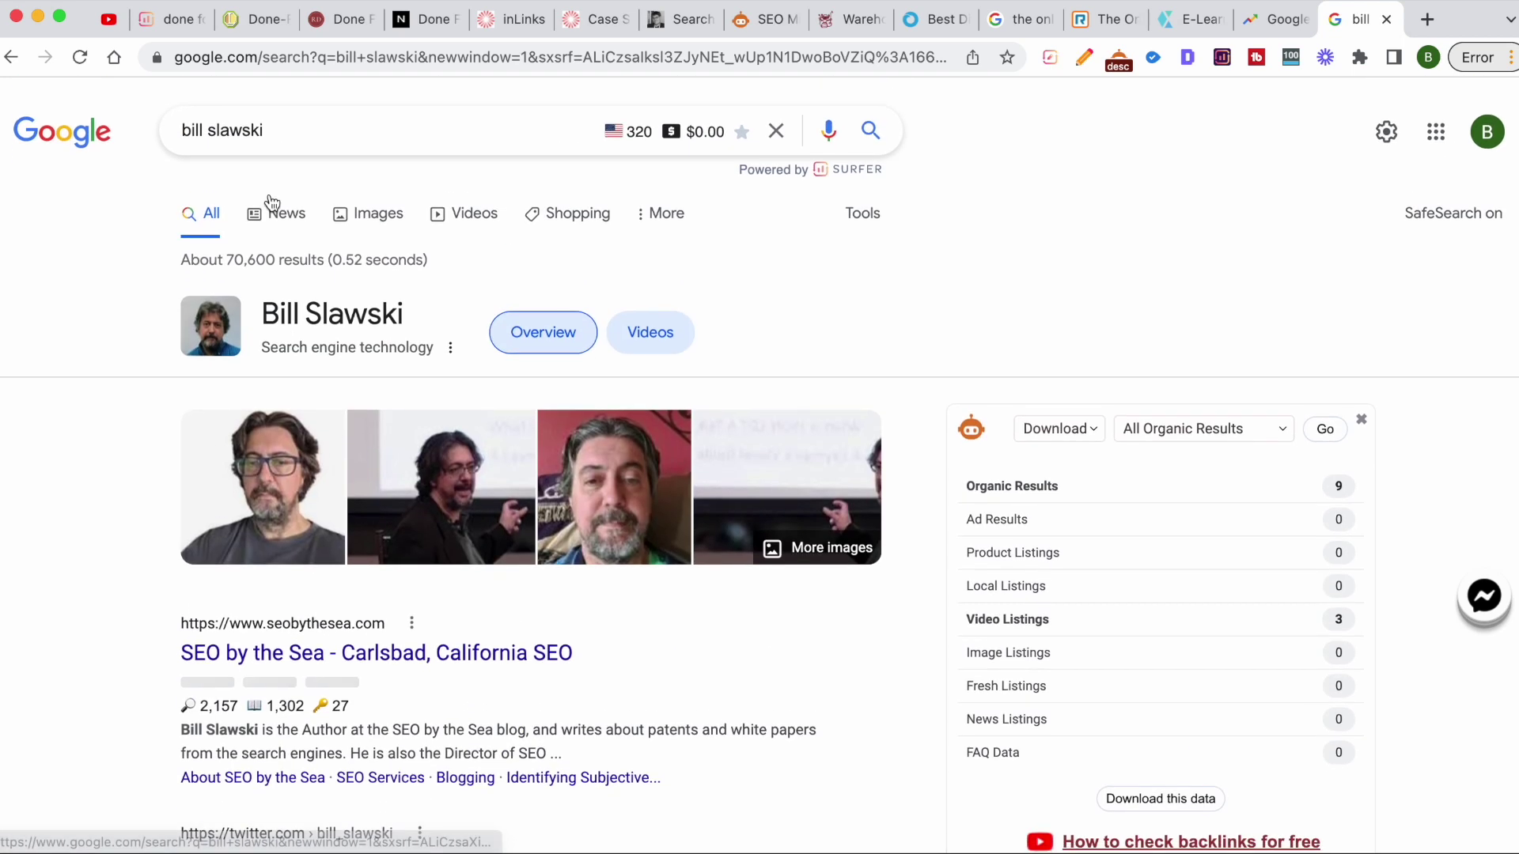
Search for the American software engineer Matt Cutts and review the About section of his knowledge panel
double_click(308, 128)
left_click(308, 128)
type("matt")
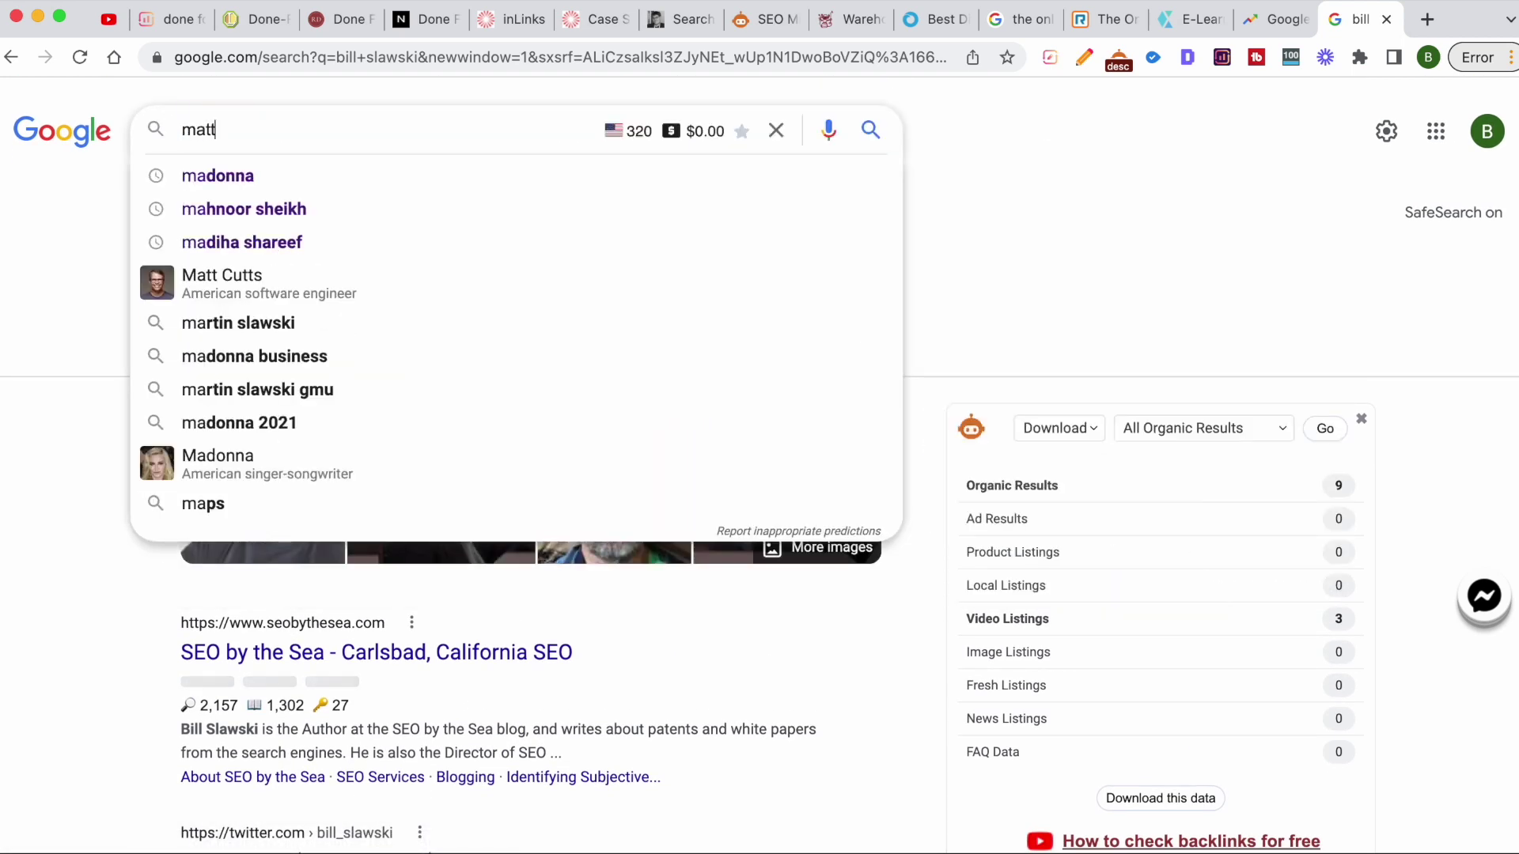
type(" cu")
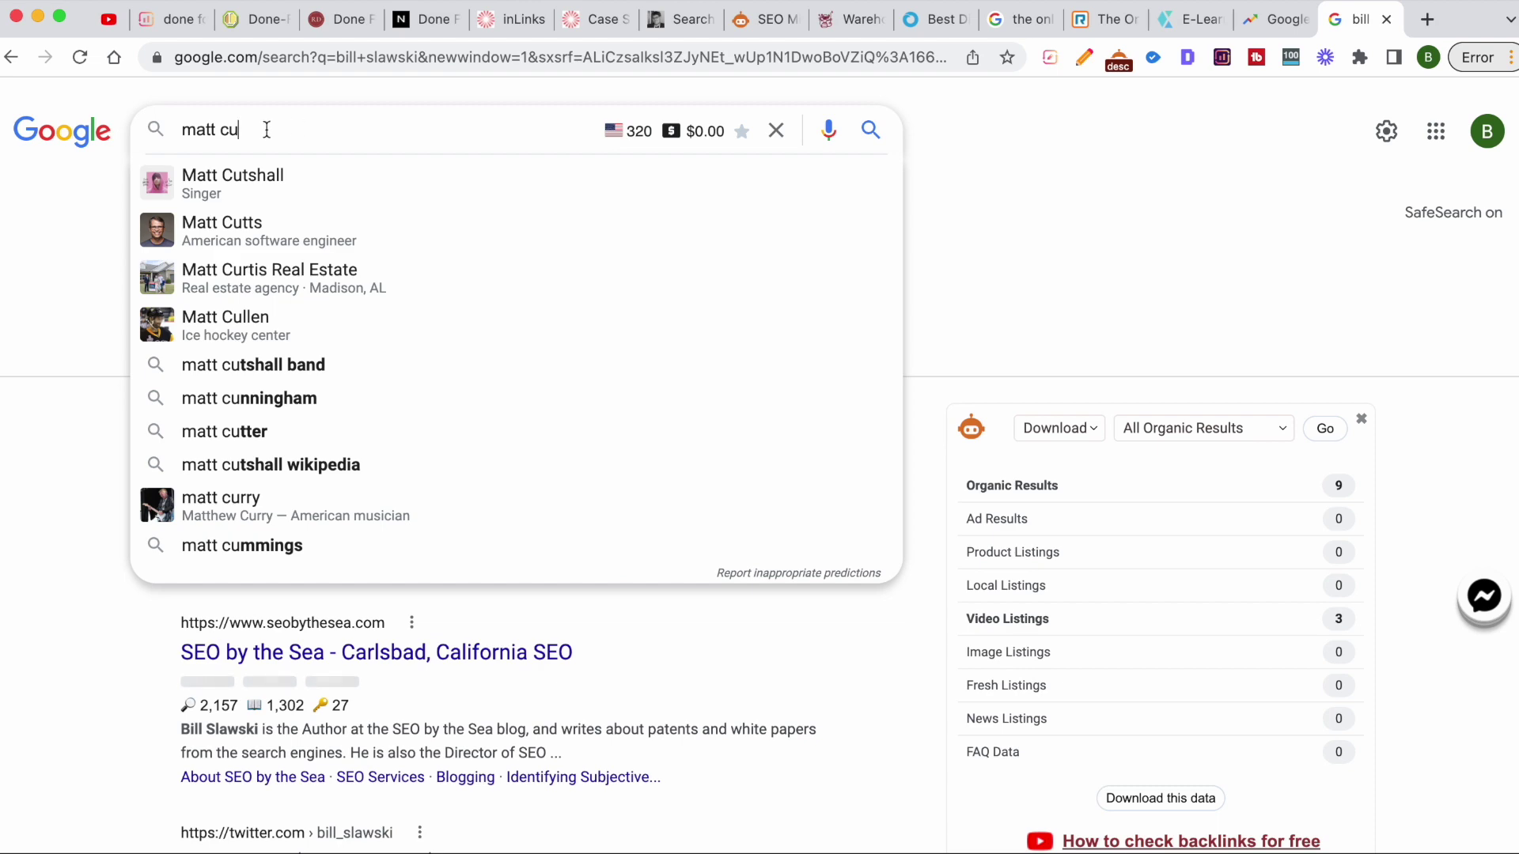
left_click(251, 226)
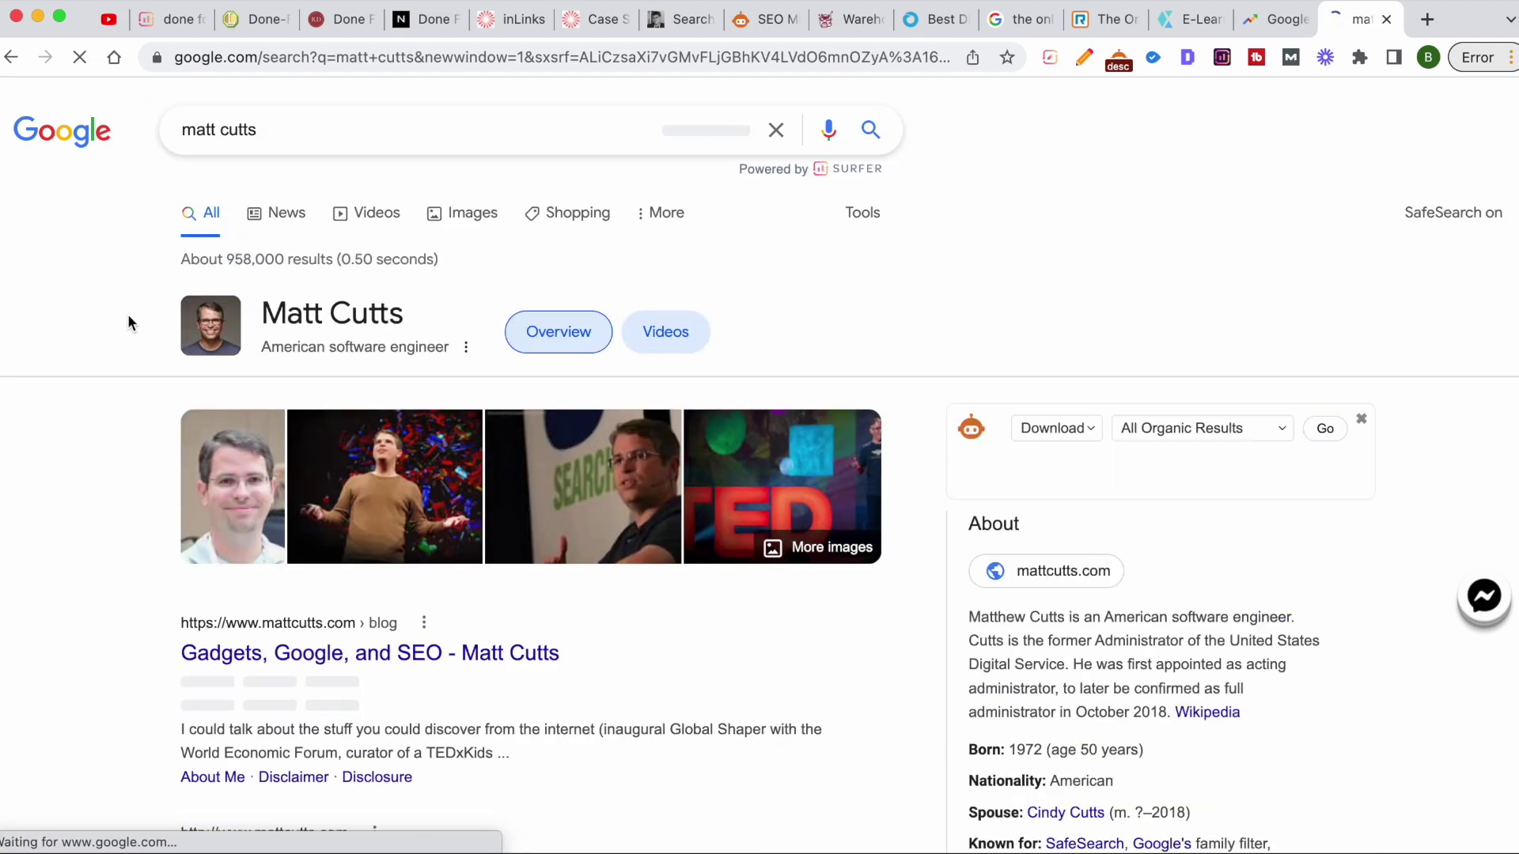
scroll(131, 322, "down", 4)
scroll(132, 326, "down", 5)
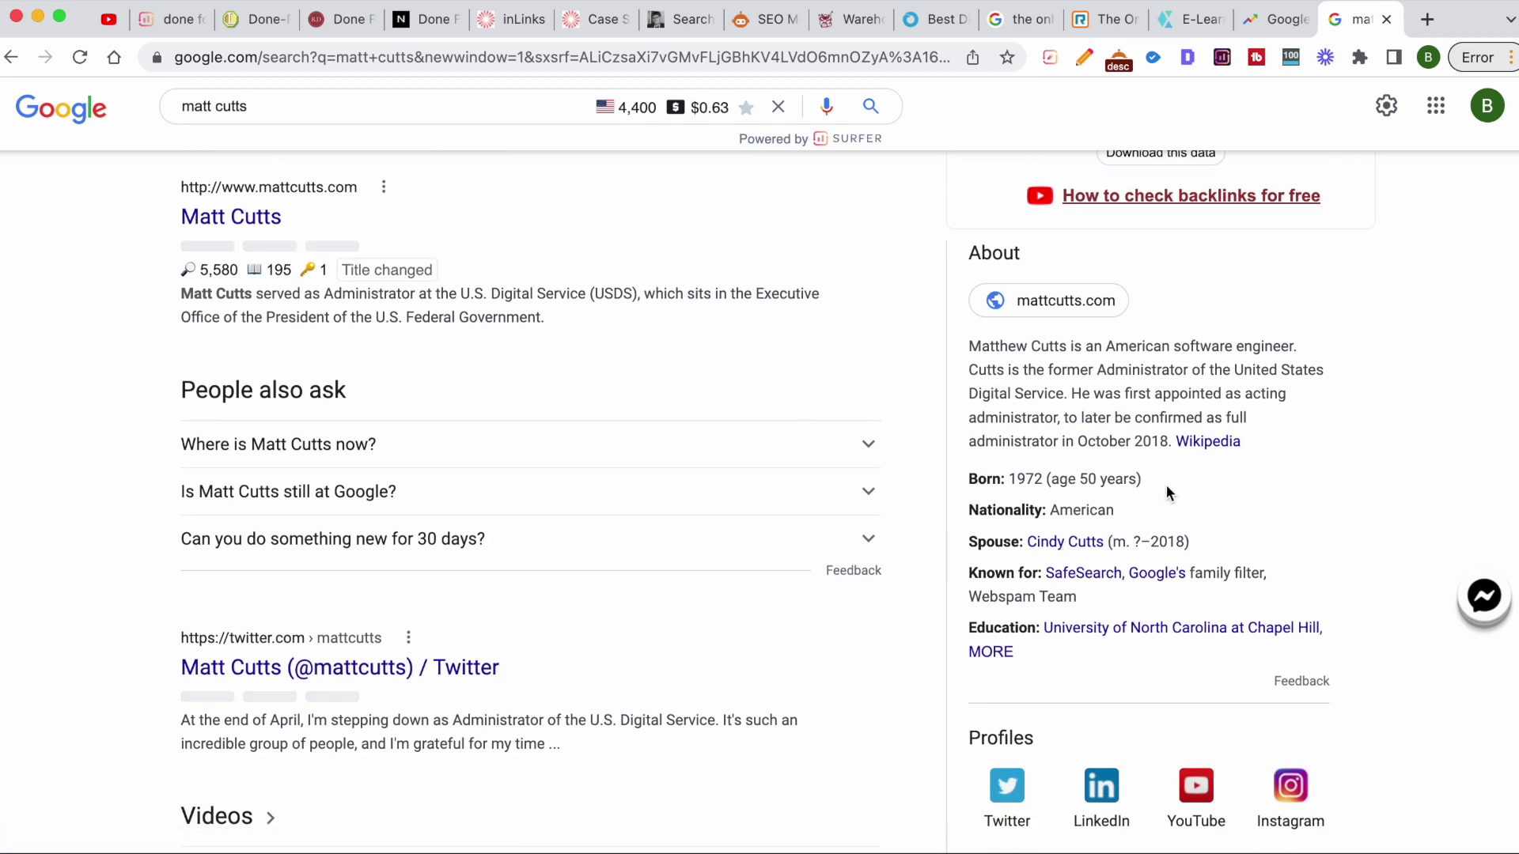
scroll(1180, 493, "up", 10)
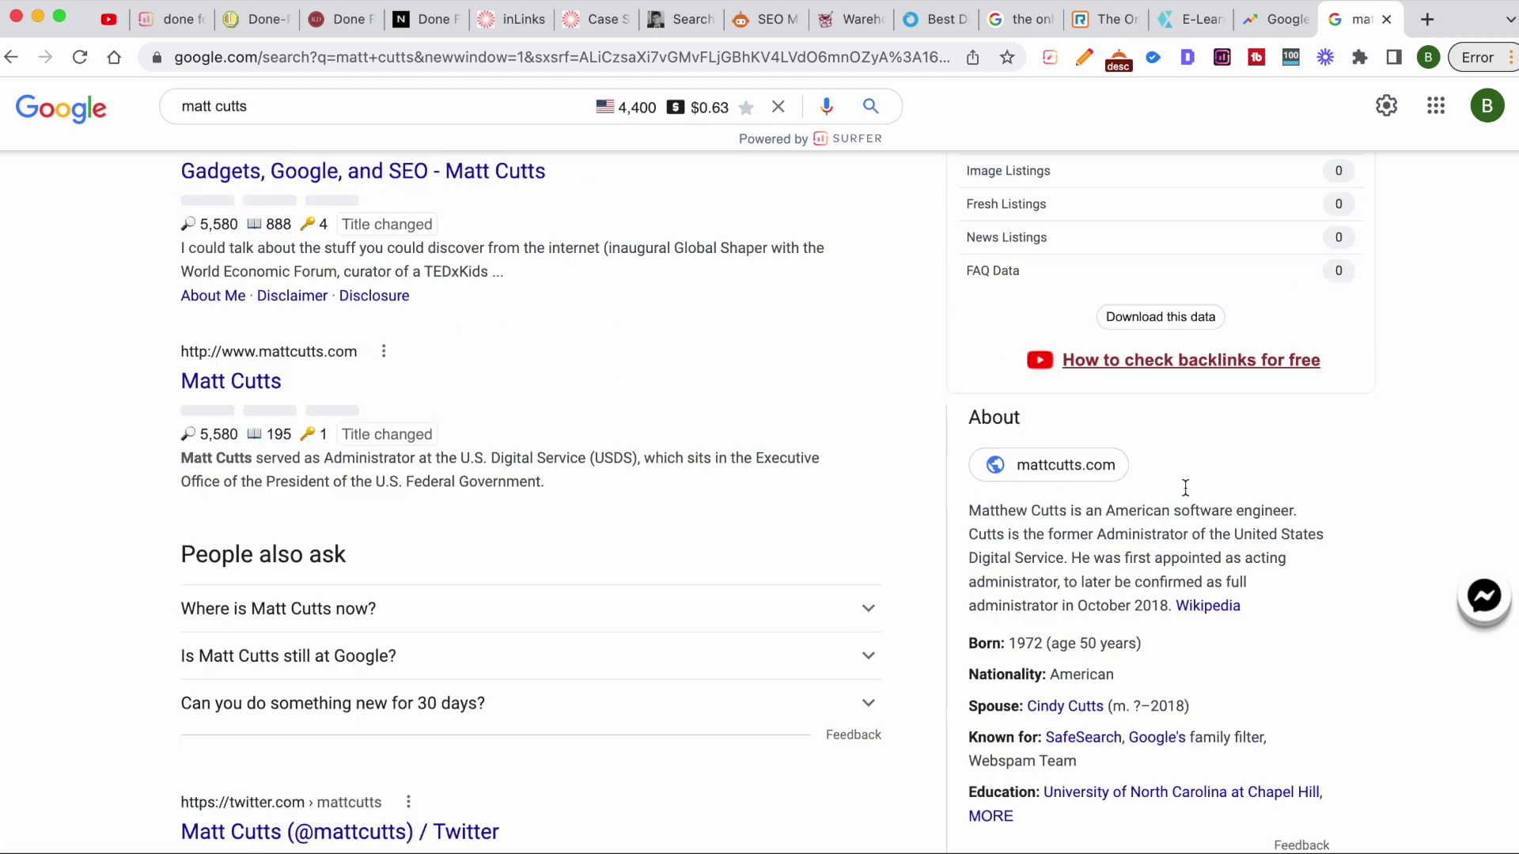
Copy the subtitle "American software engineer" under Matt Cutts's name and run a search for it
mouse_move(262, 346)
left_mouse_down()
mouse_move(458, 353)
mouse_move(259, 348)
left_mouse_up()
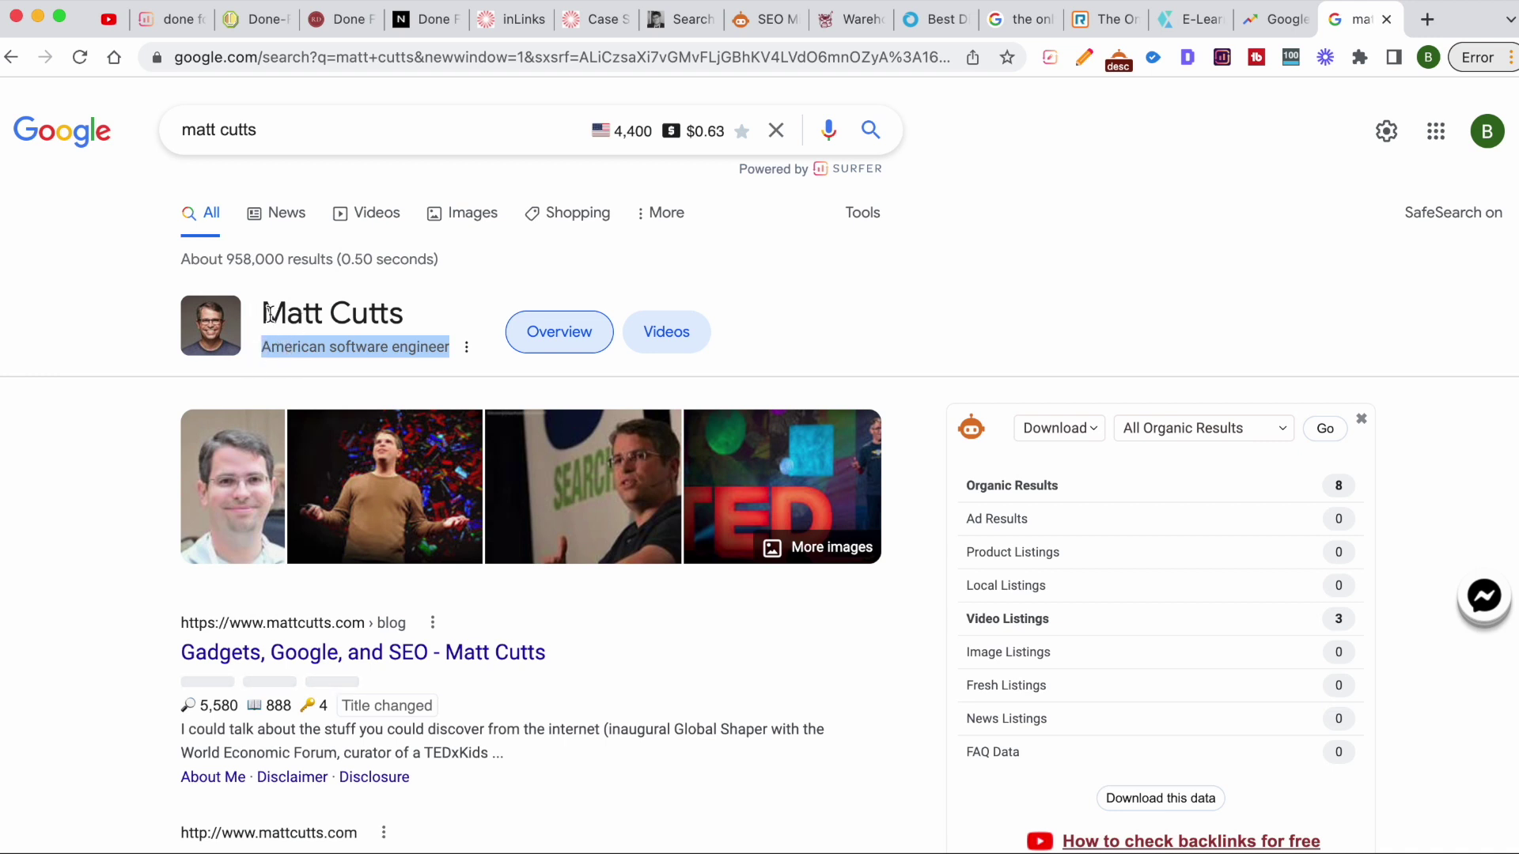
left_click(266, 347)
left_click_drag(264, 346, 452, 352)
key("super+c")
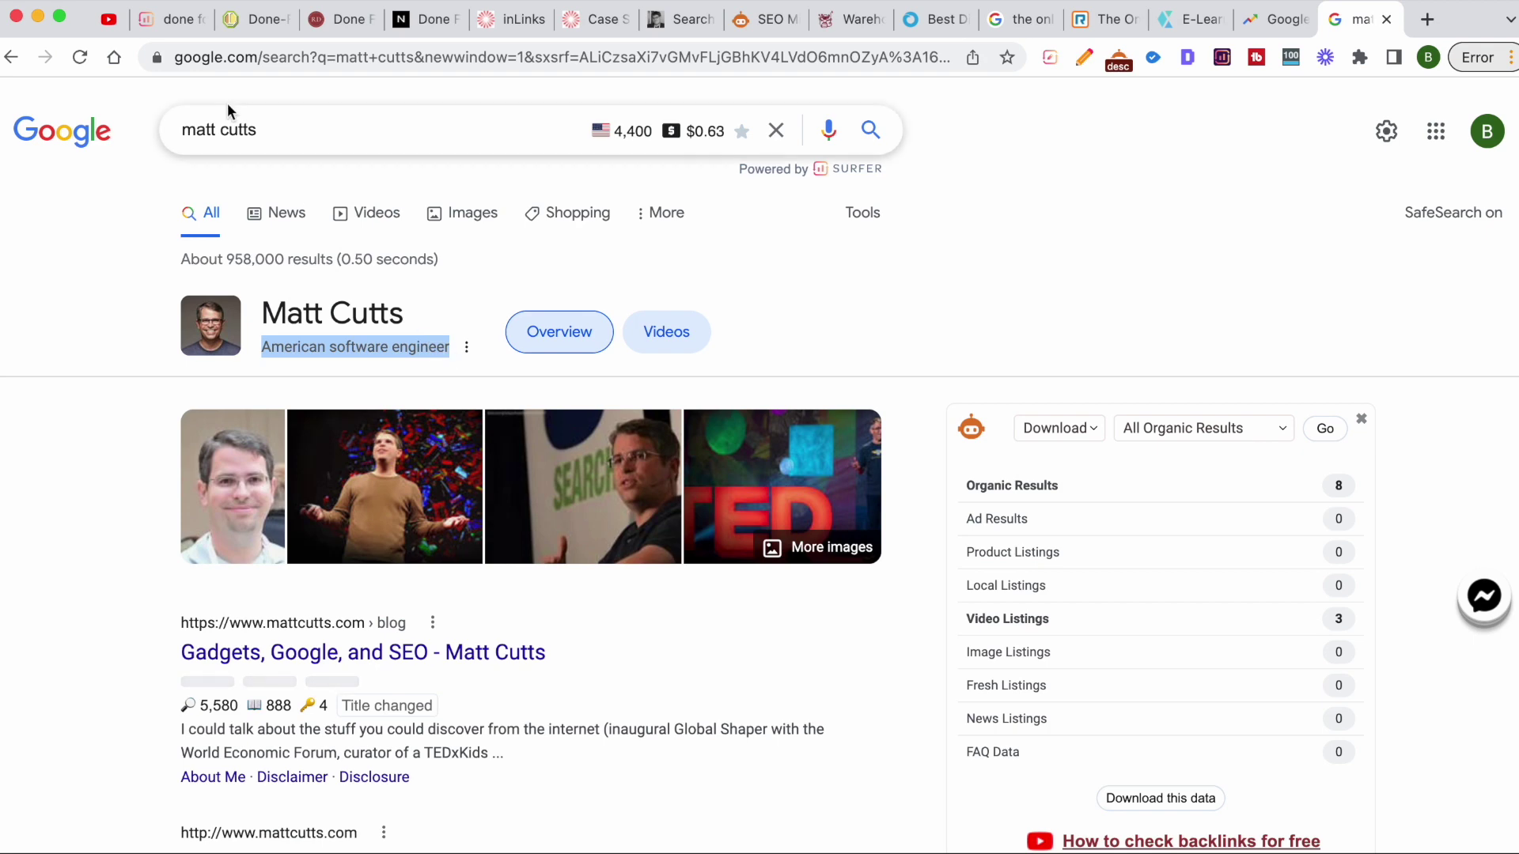
triple_click(249, 129)
key("super+v")
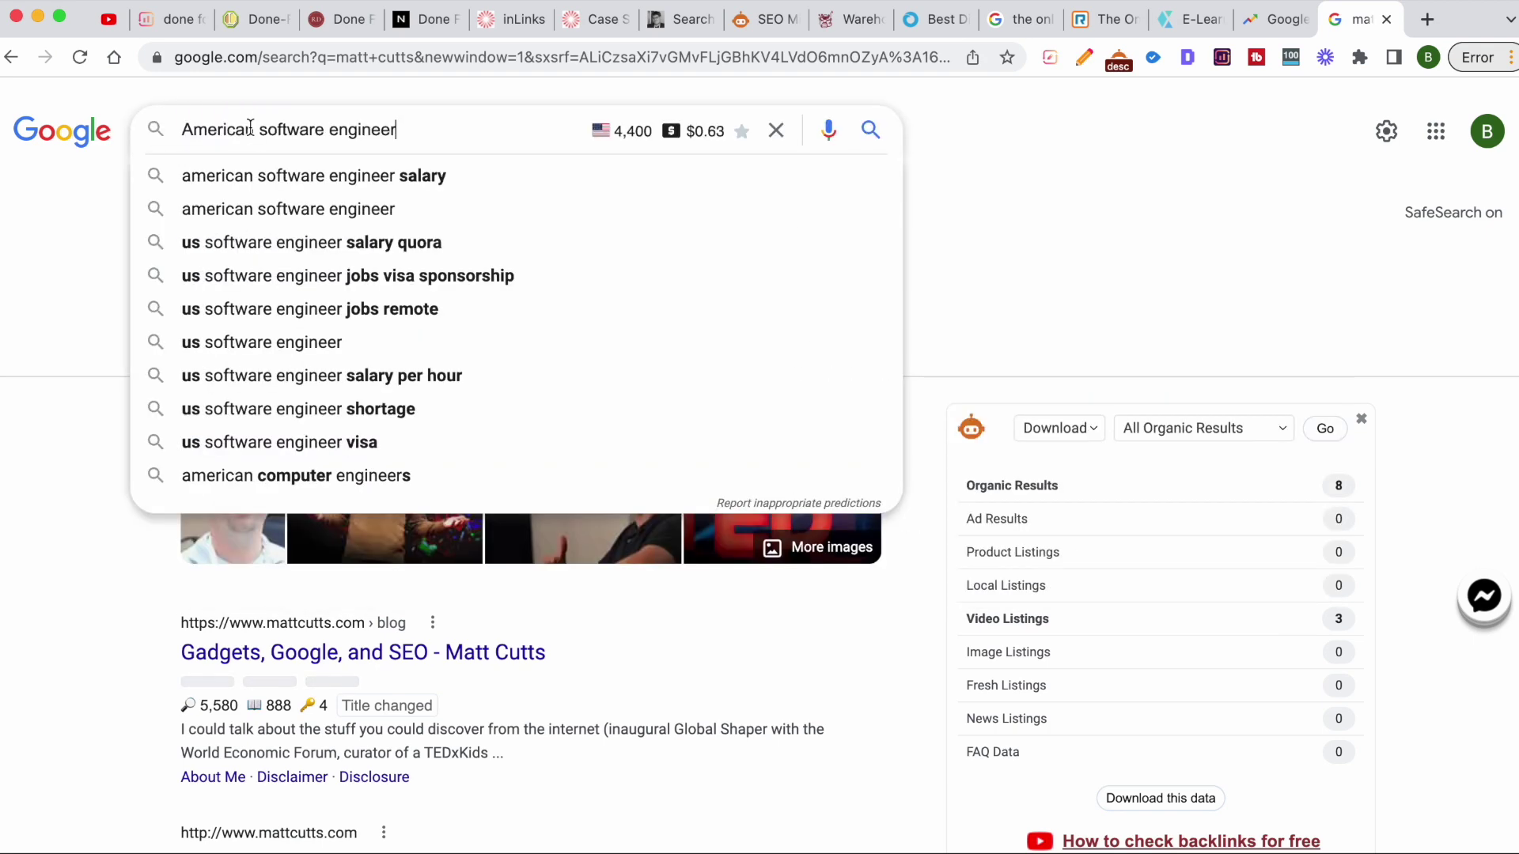
key("Return")
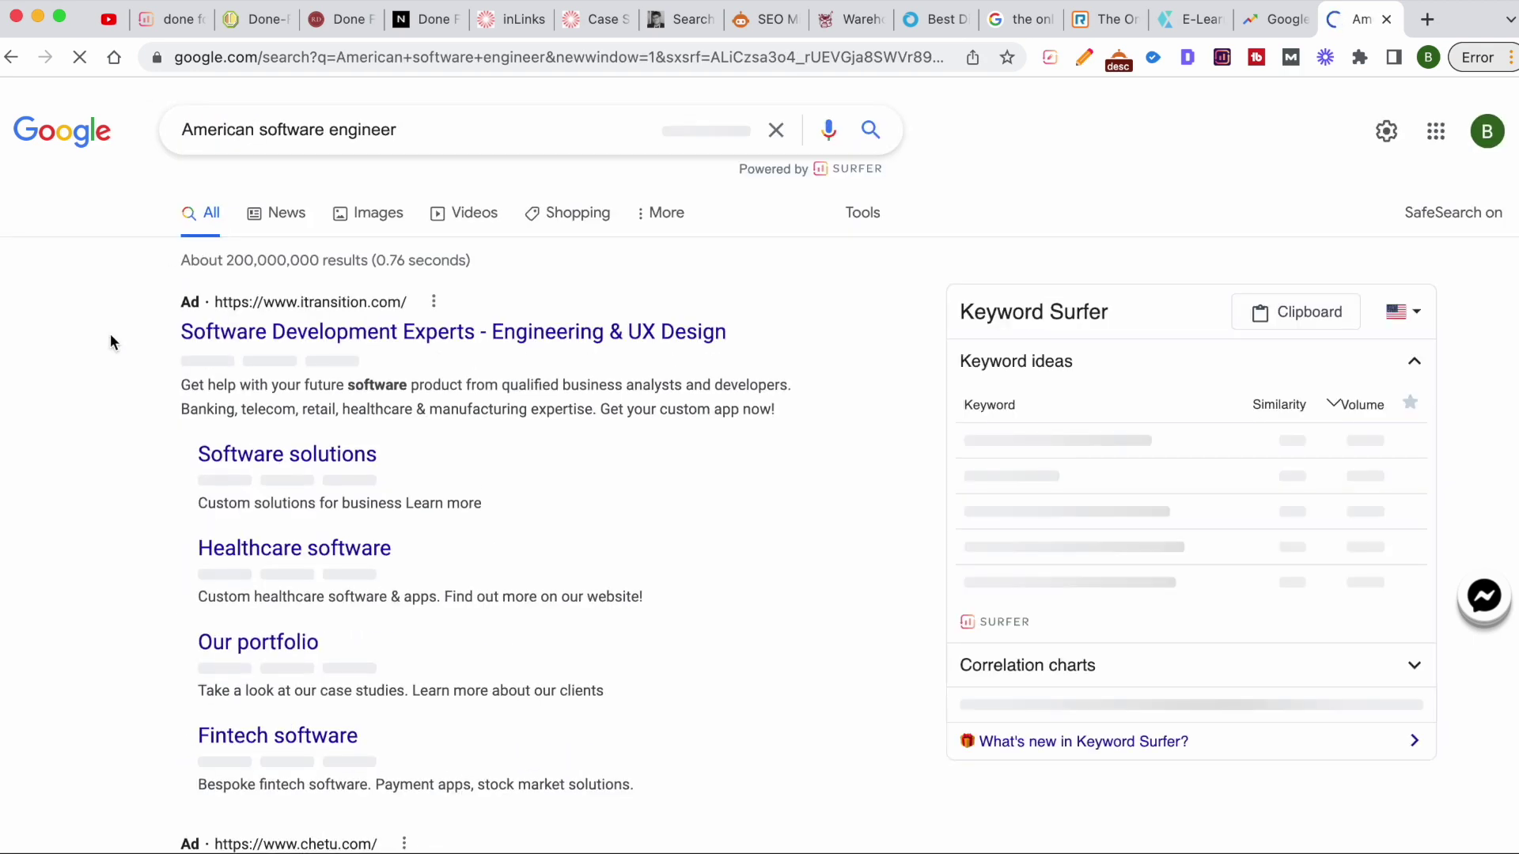
Examine the "American software engineer" results, from the ads and job listings through People also ask to the related searches
scroll(729, 441, "down", 5)
scroll(731, 442, "up", 5)
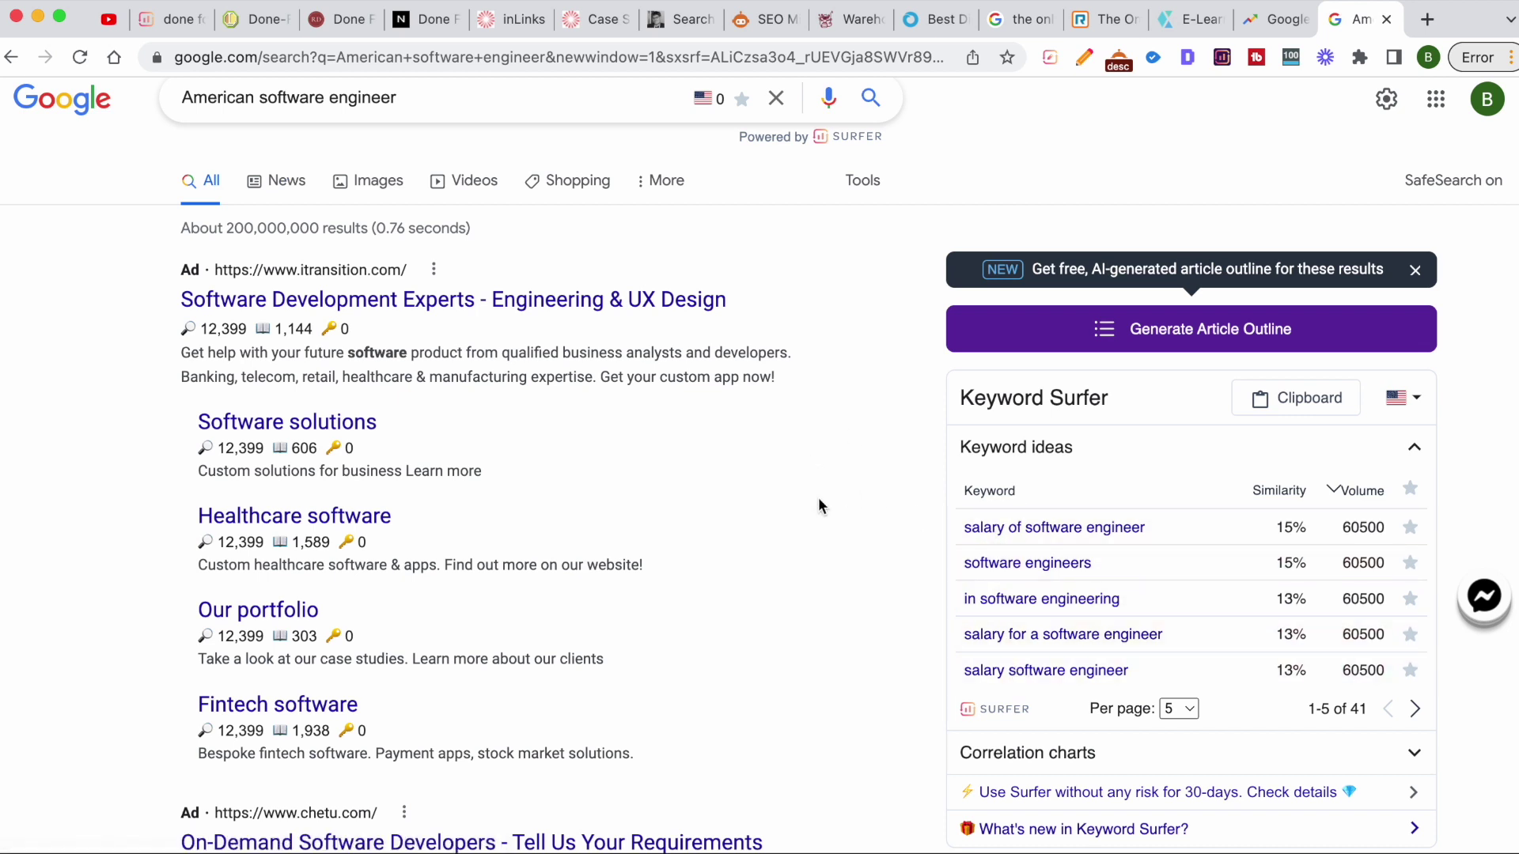
scroll(800, 457, "down", 3)
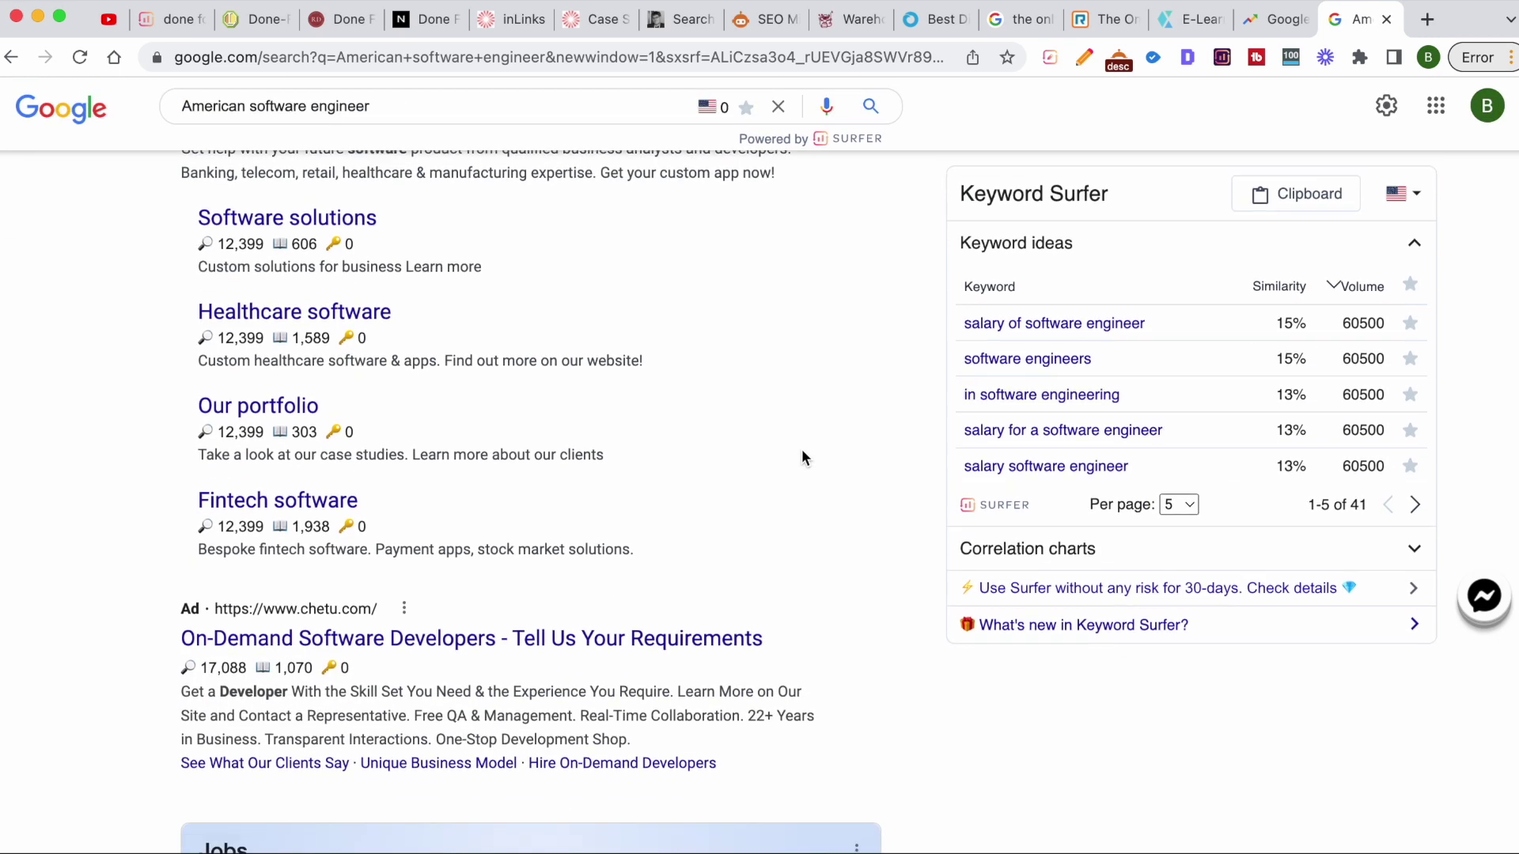
scroll(818, 359, "down", 10)
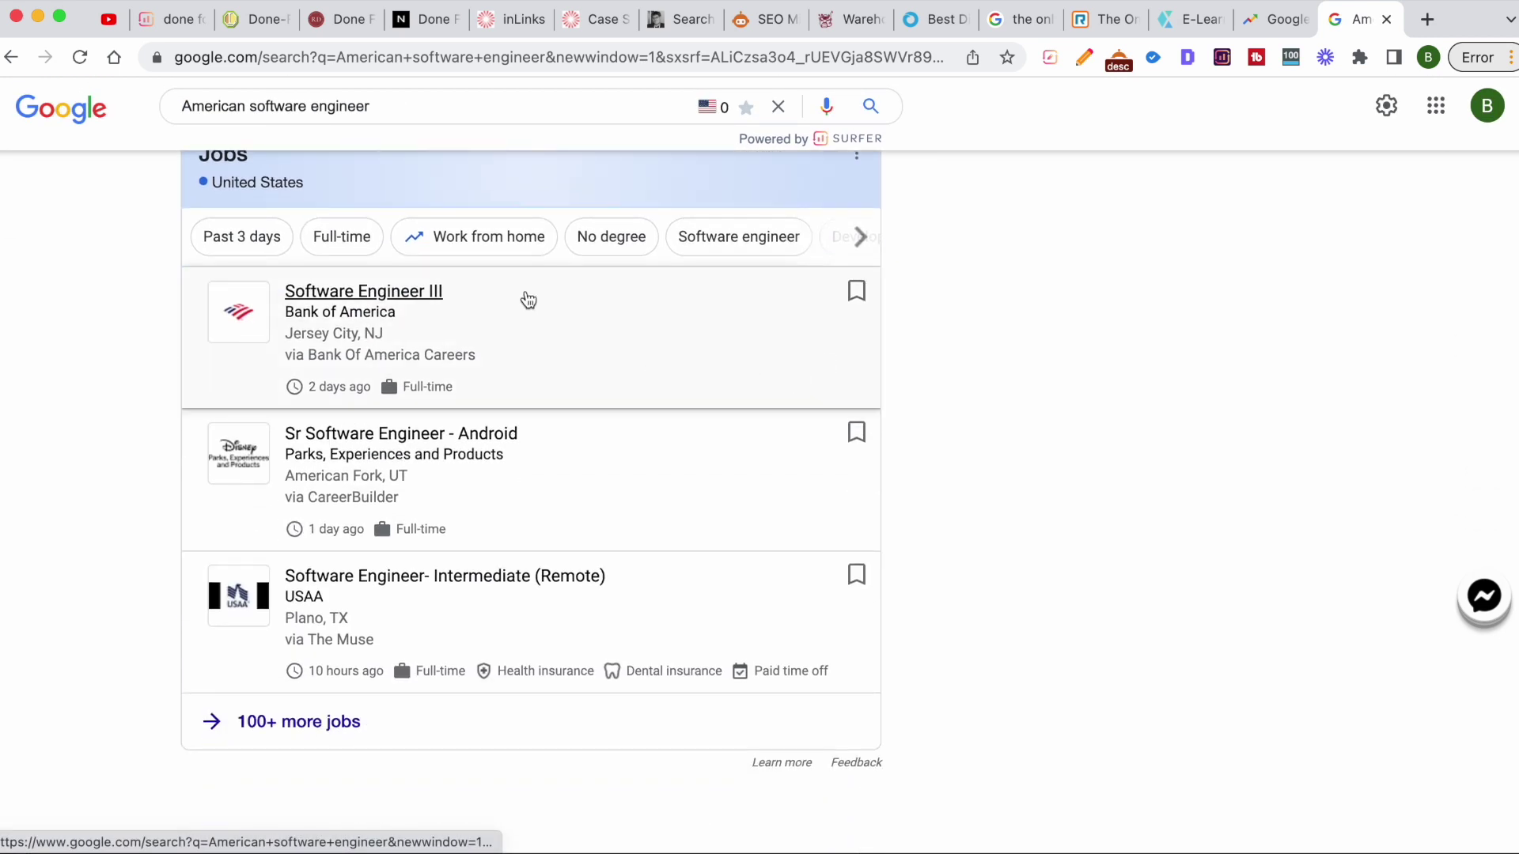
scroll(945, 399, "down", 2)
scroll(944, 391, "down", 3)
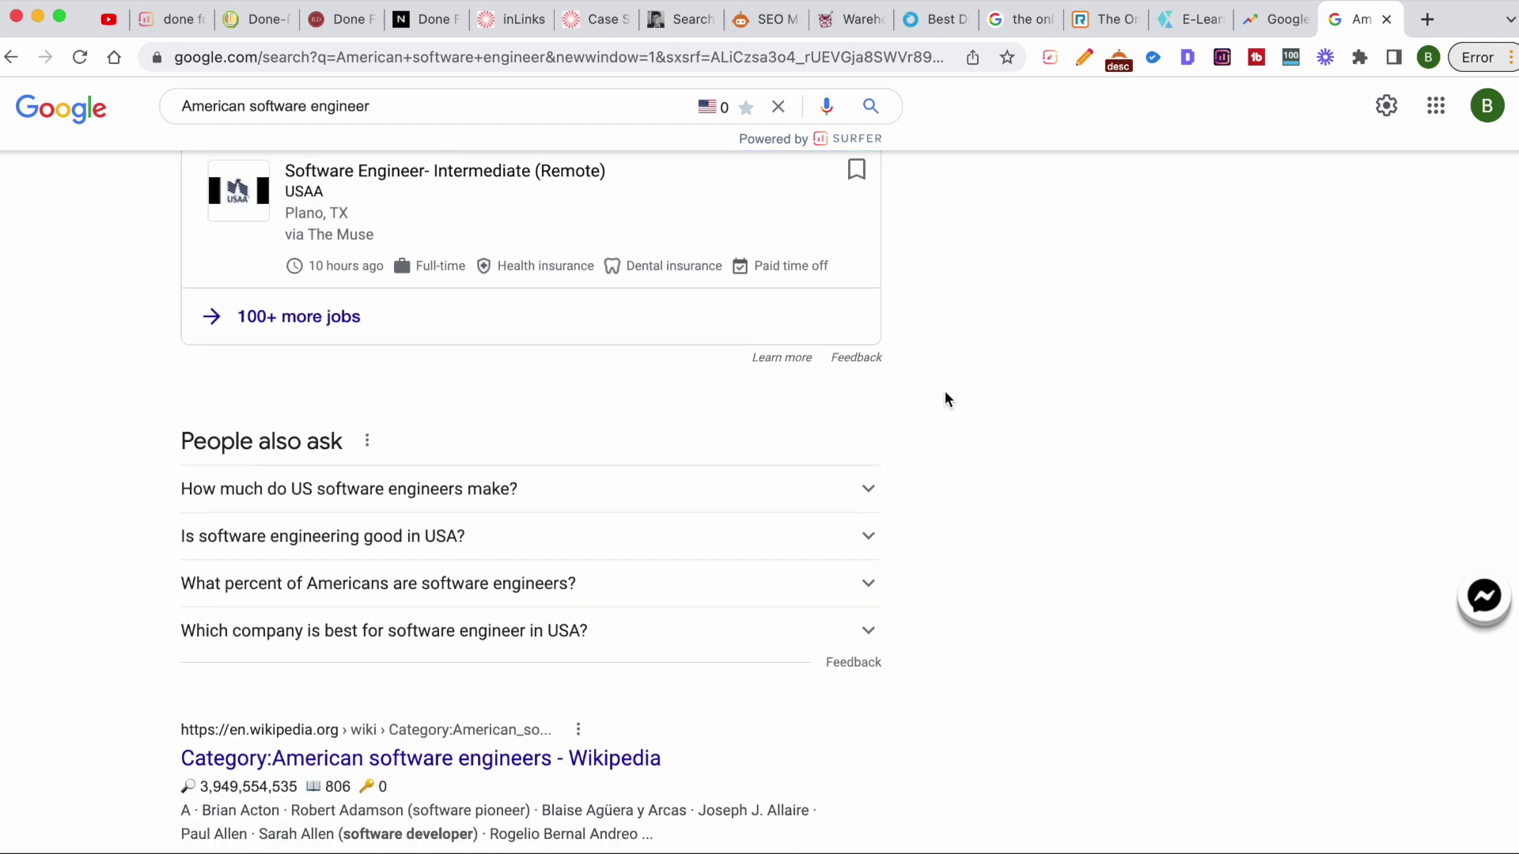
scroll(914, 331, "down", 3)
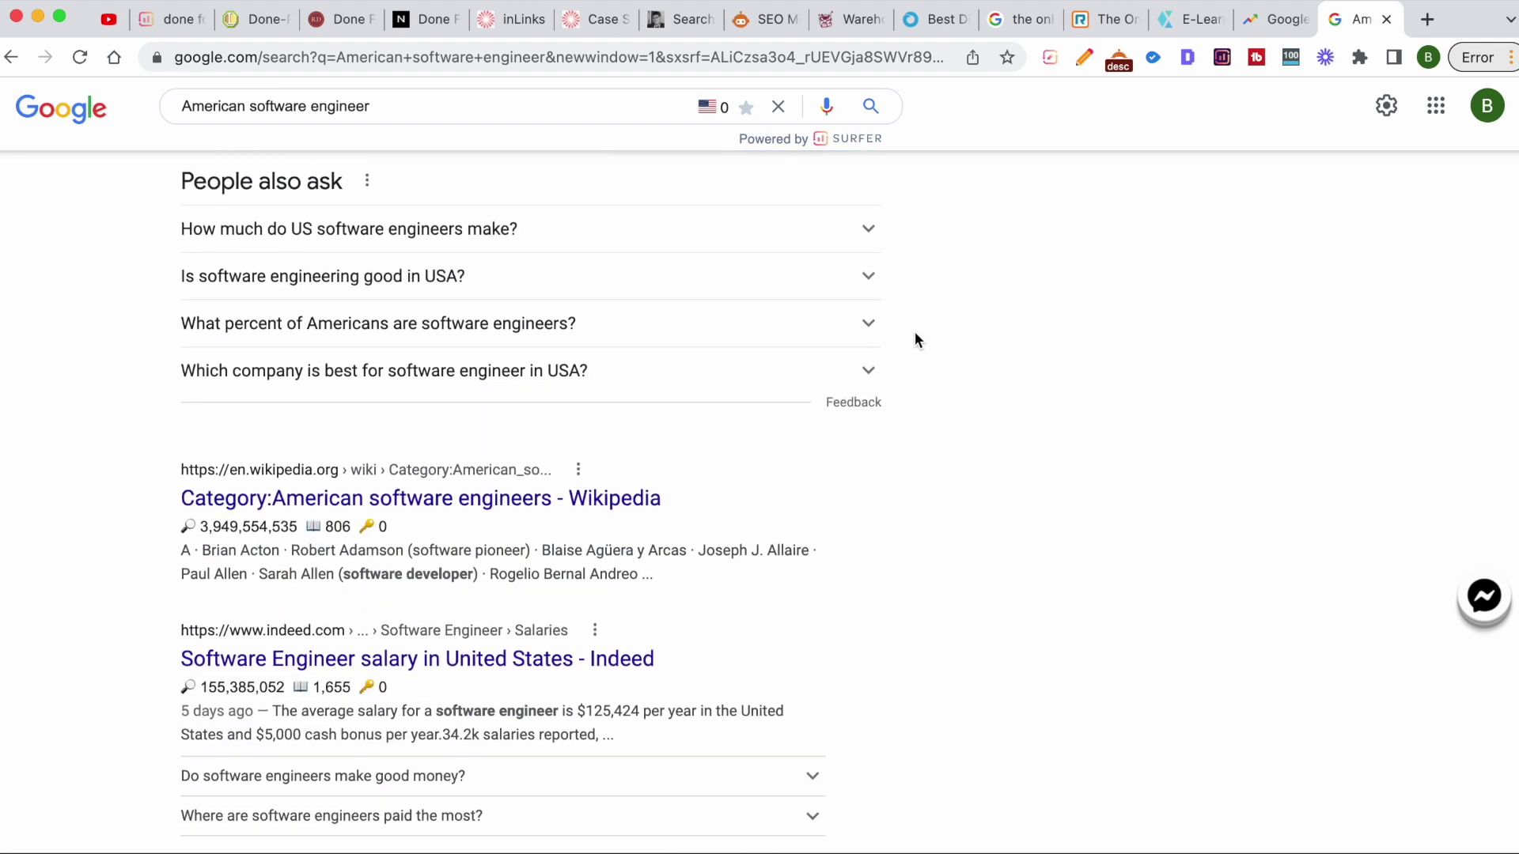
scroll(914, 338, "down", 1)
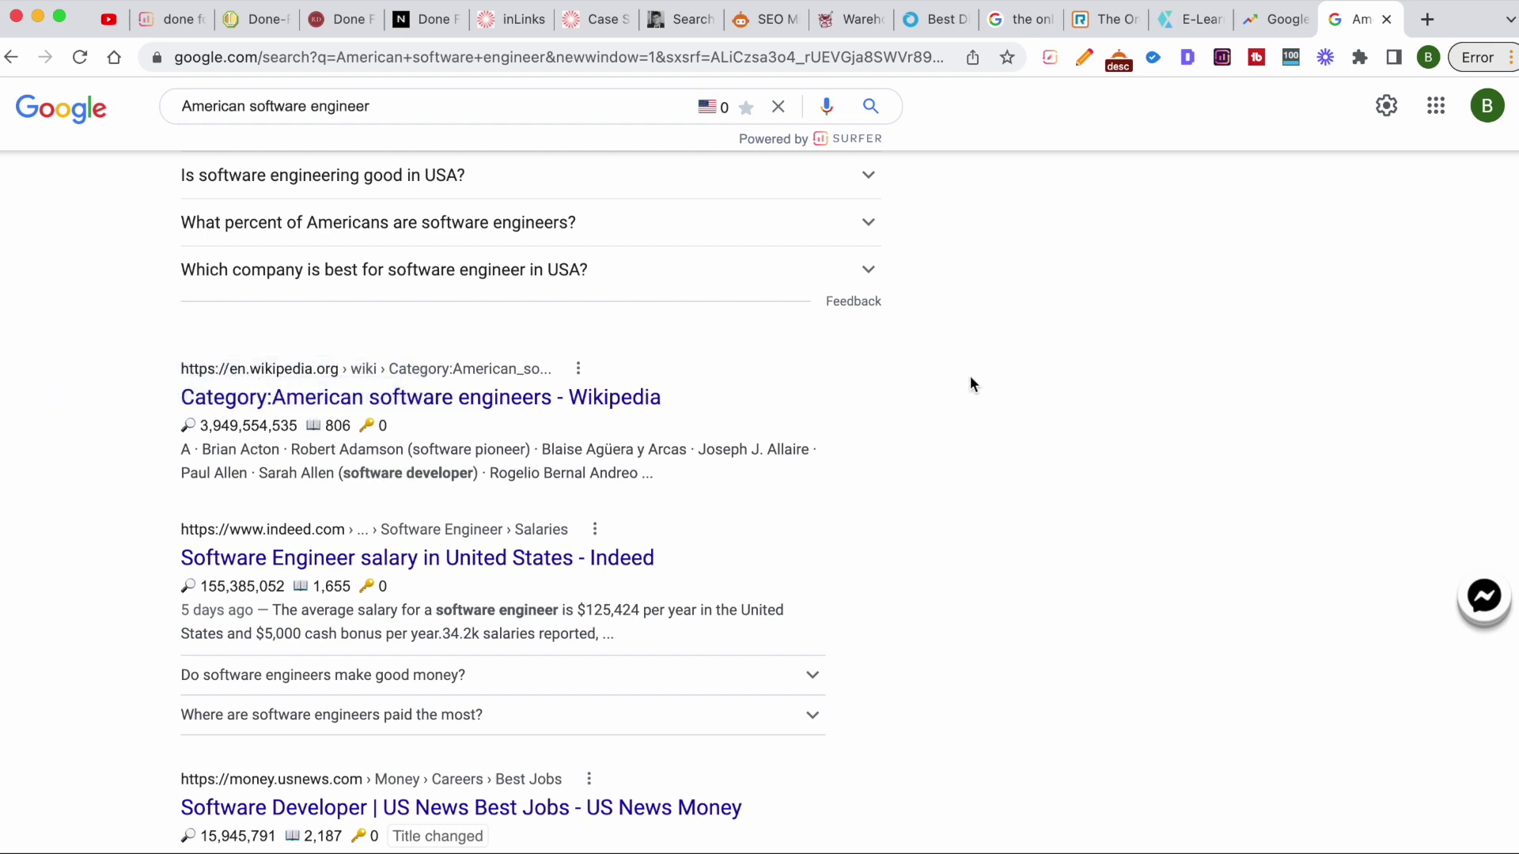
scroll(959, 386, "down", 3)
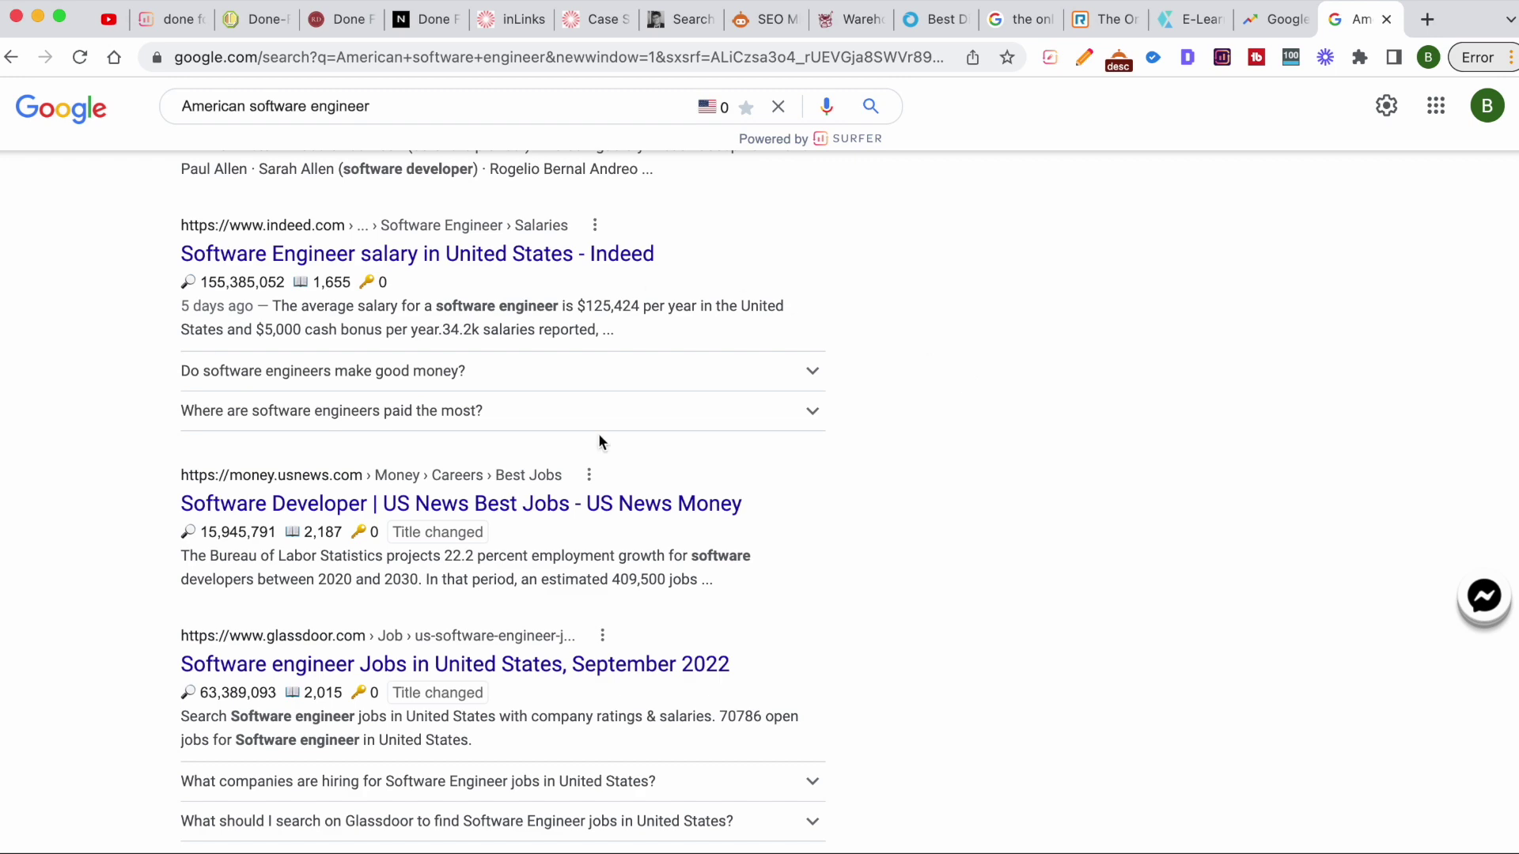
scroll(970, 484, "down", 3)
scroll(970, 485, "down", 5)
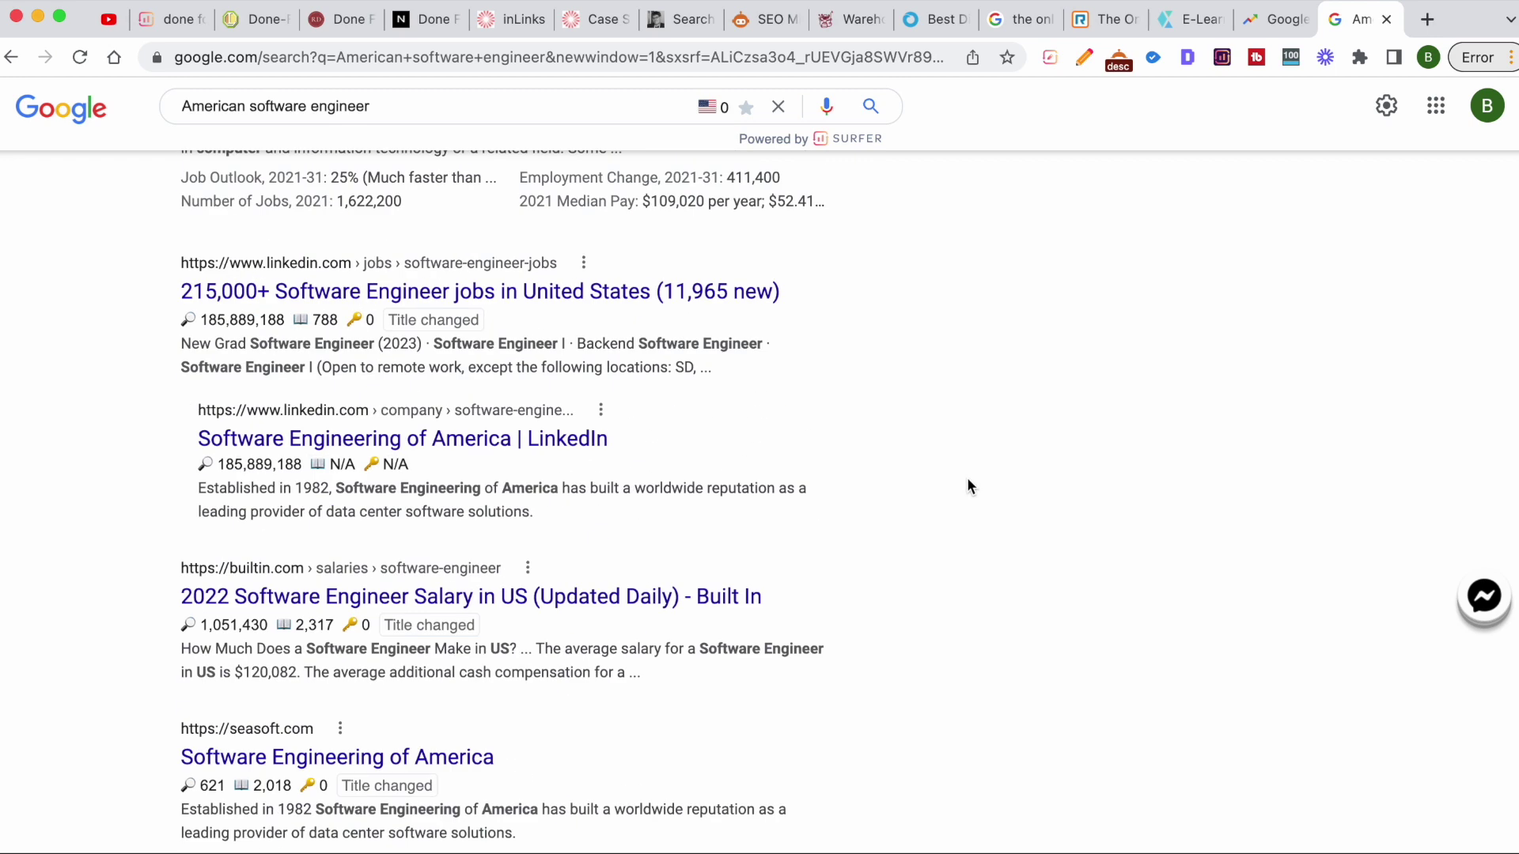
scroll(969, 486, "down", 7)
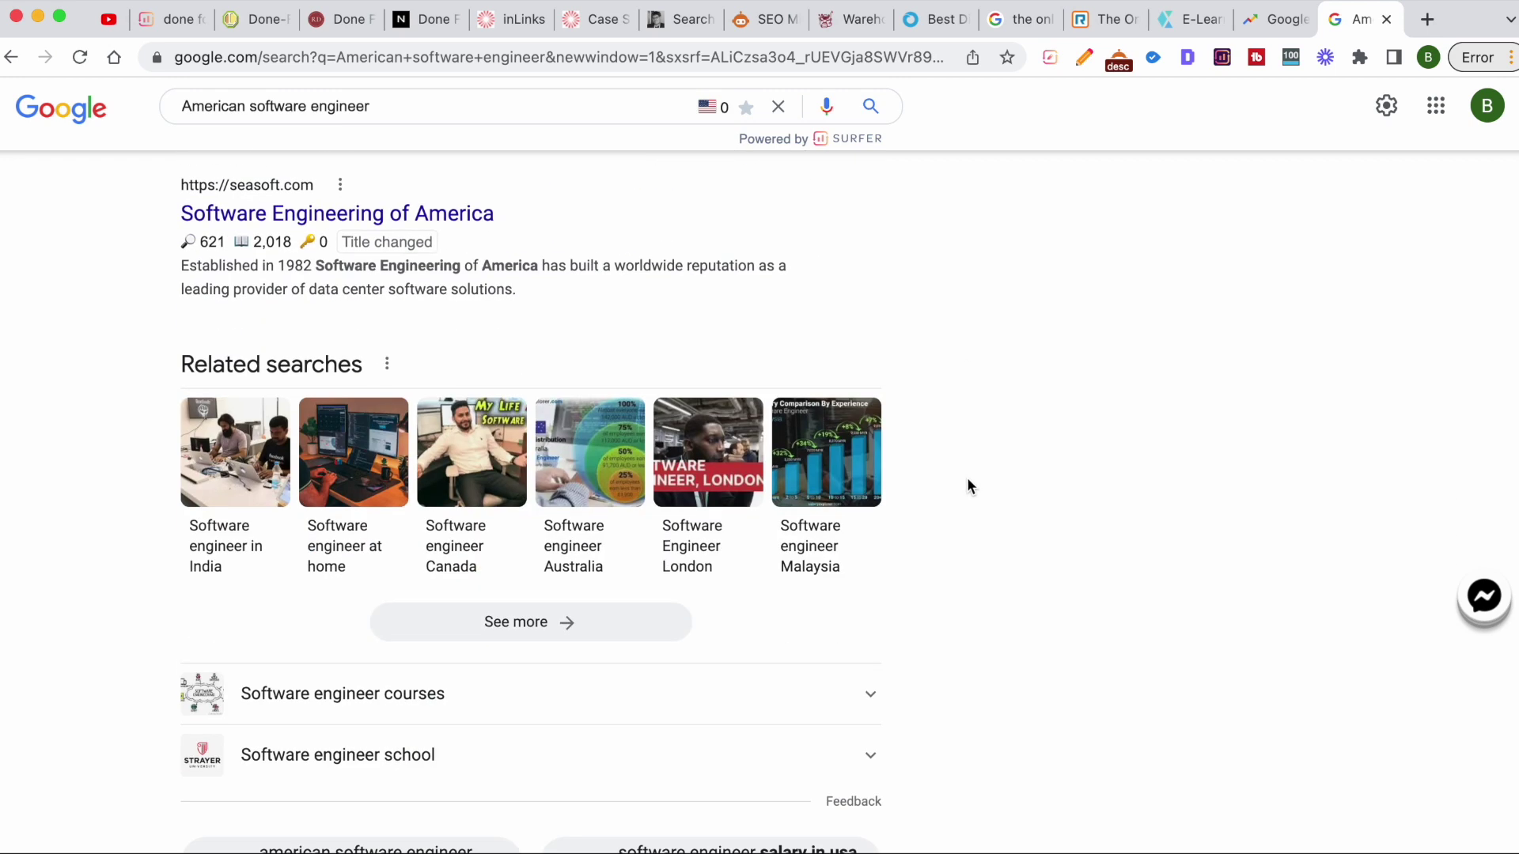
scroll(969, 486, "down", 2)
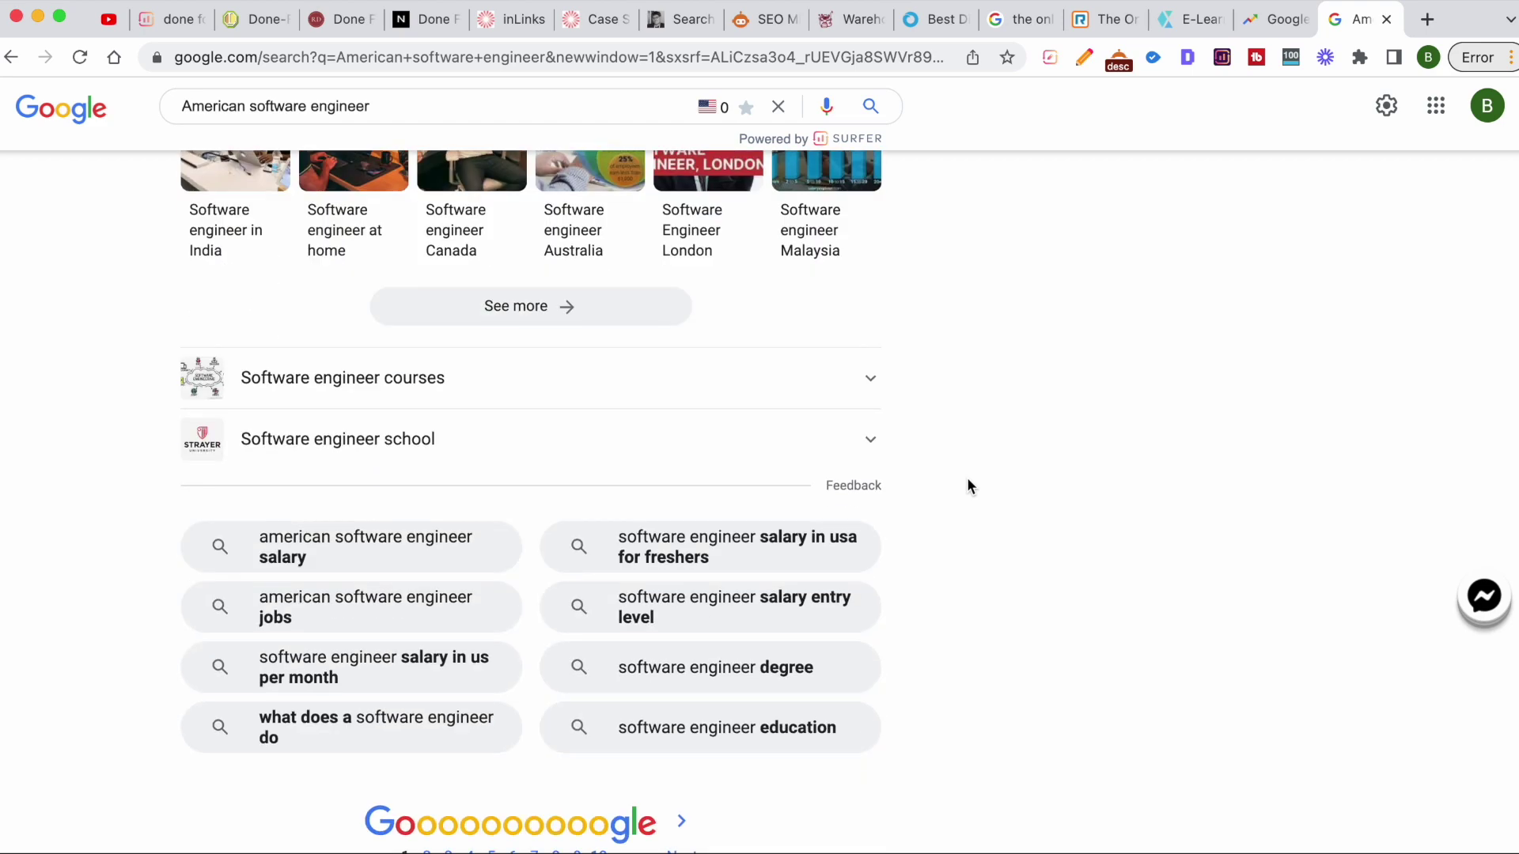
scroll(982, 520, "up", 15)
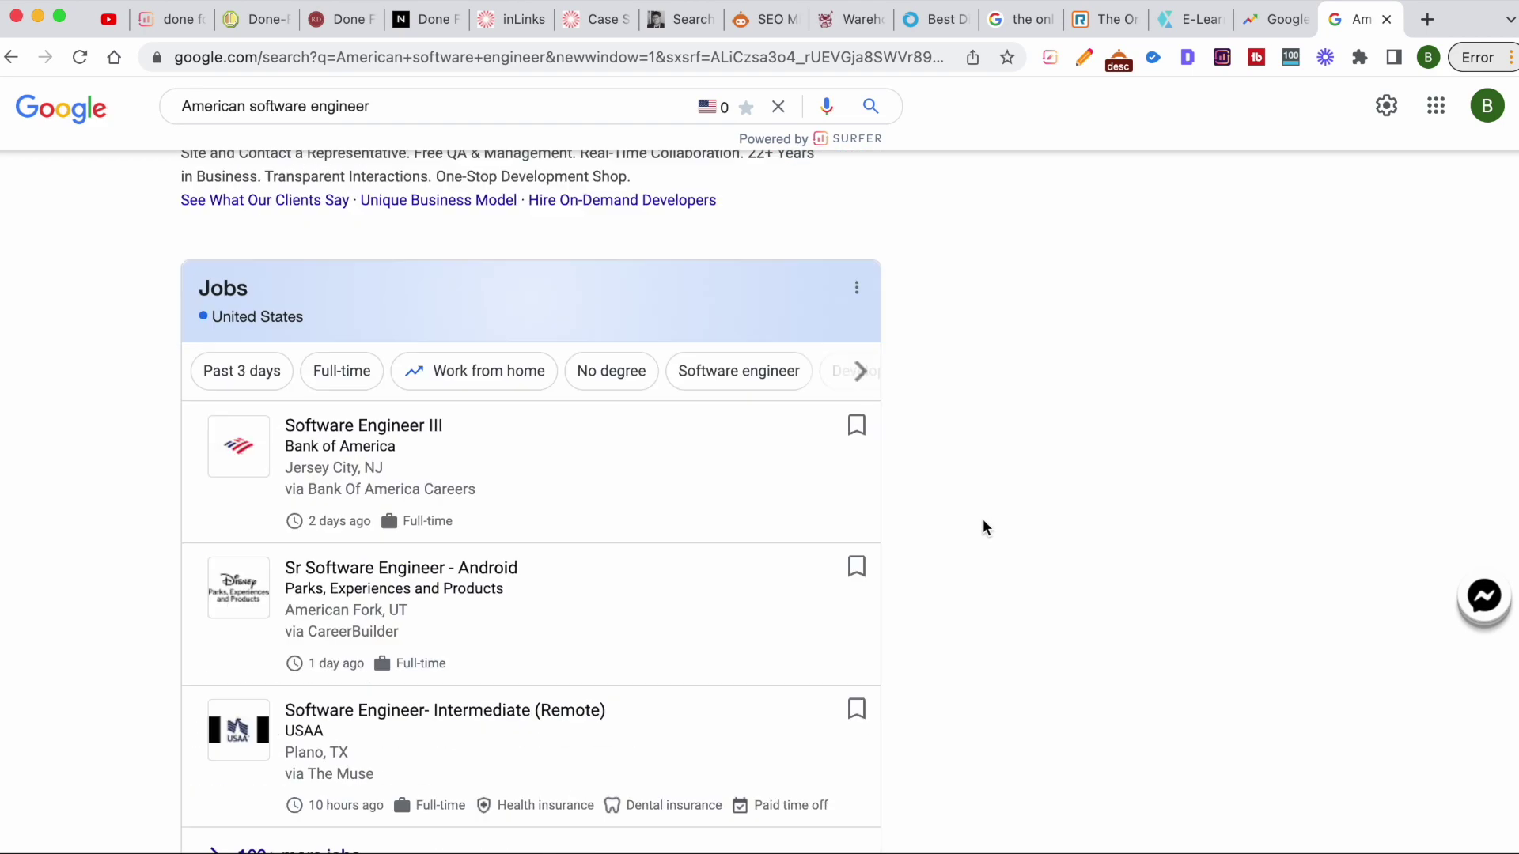
Switch to the Google Trends page and enter "microsoft" to review the suggested entities and their type labels
left_click(1261, 26)
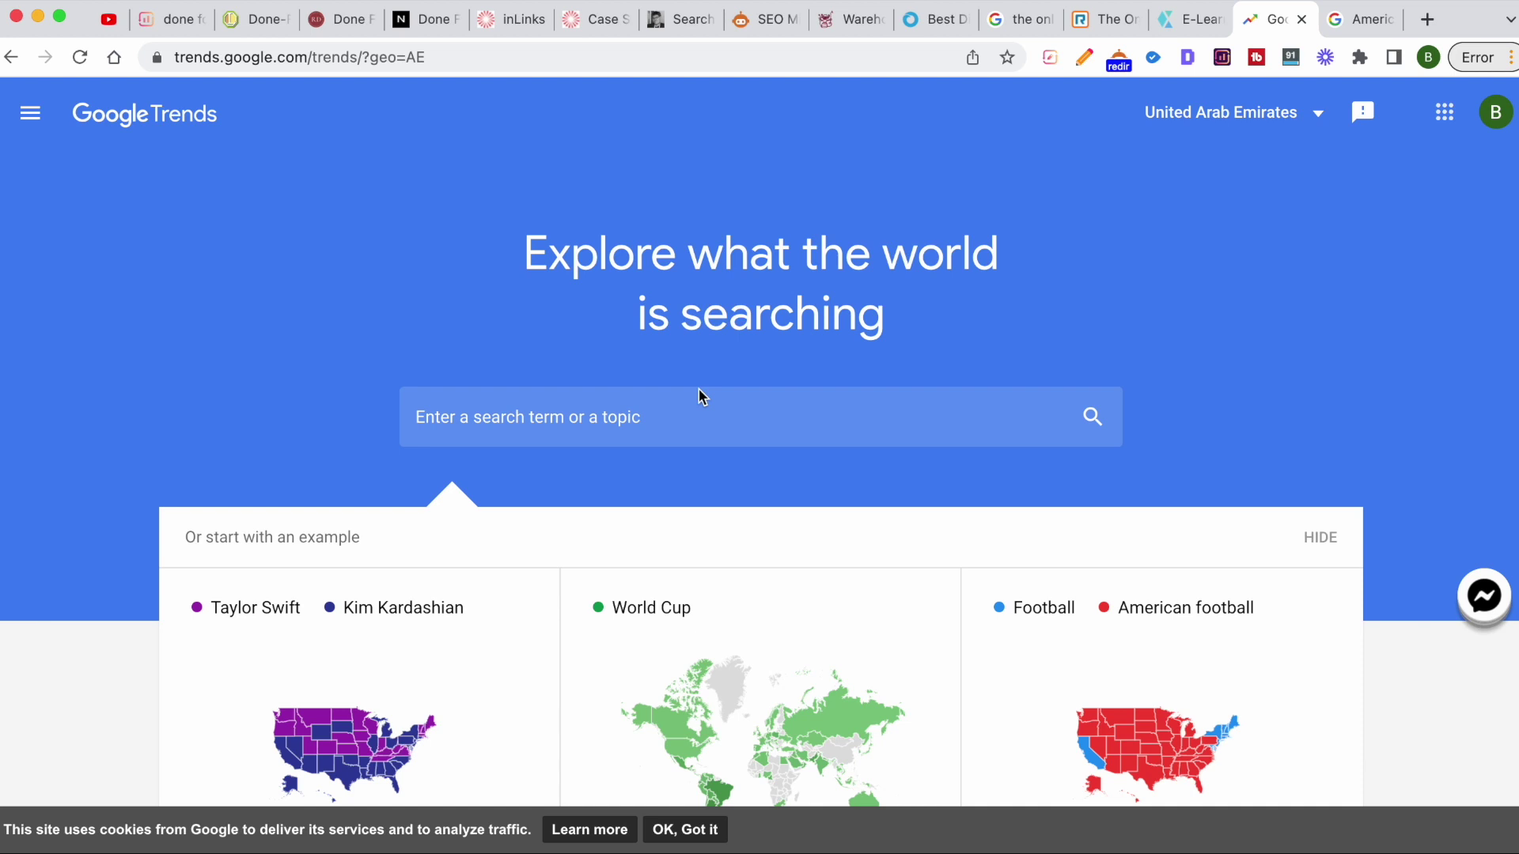
left_click(639, 408)
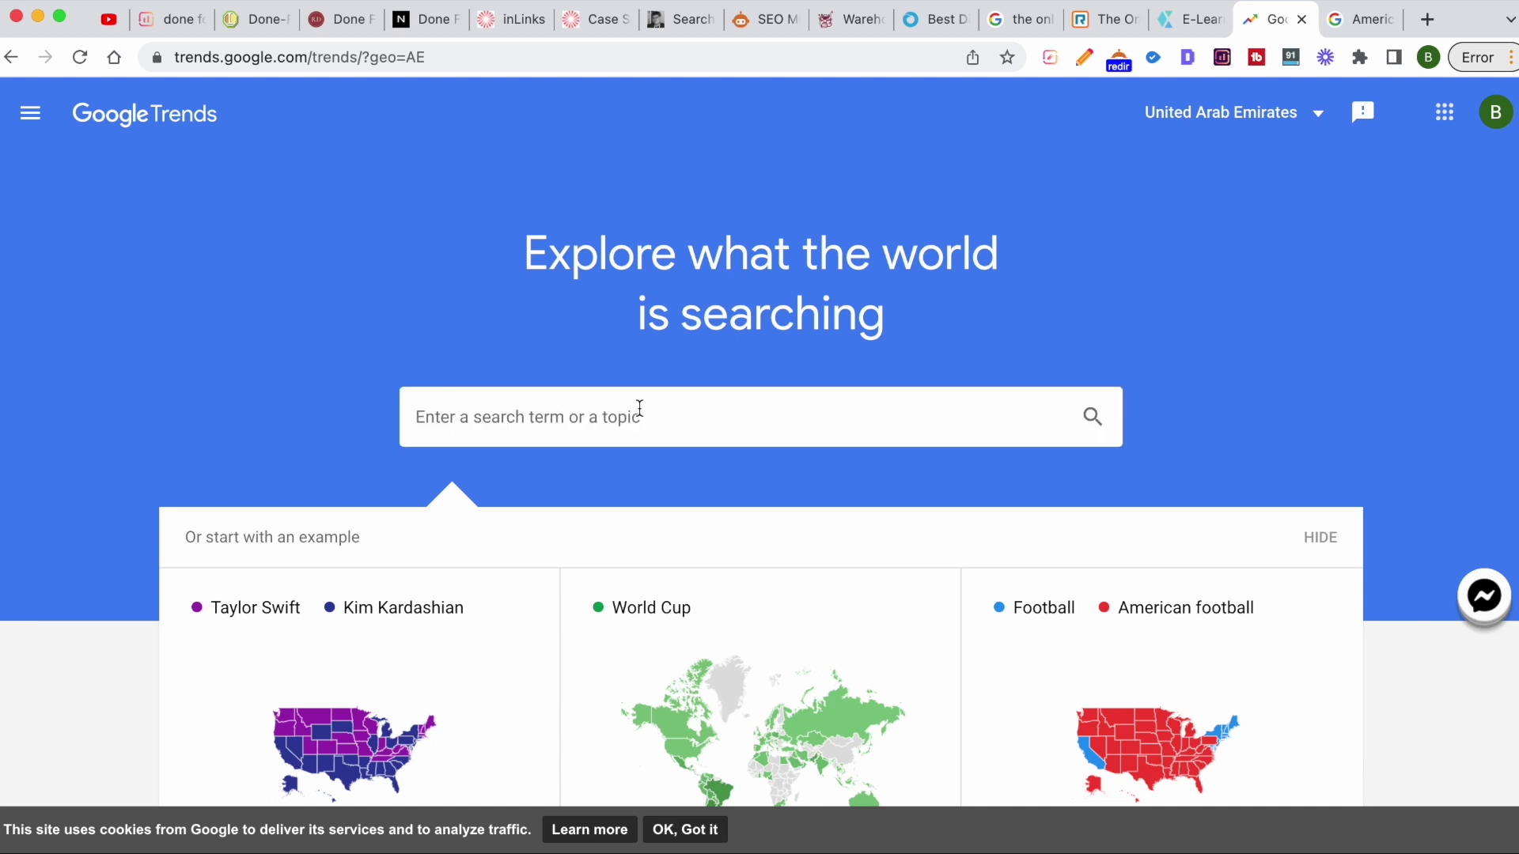
type("microsoft")
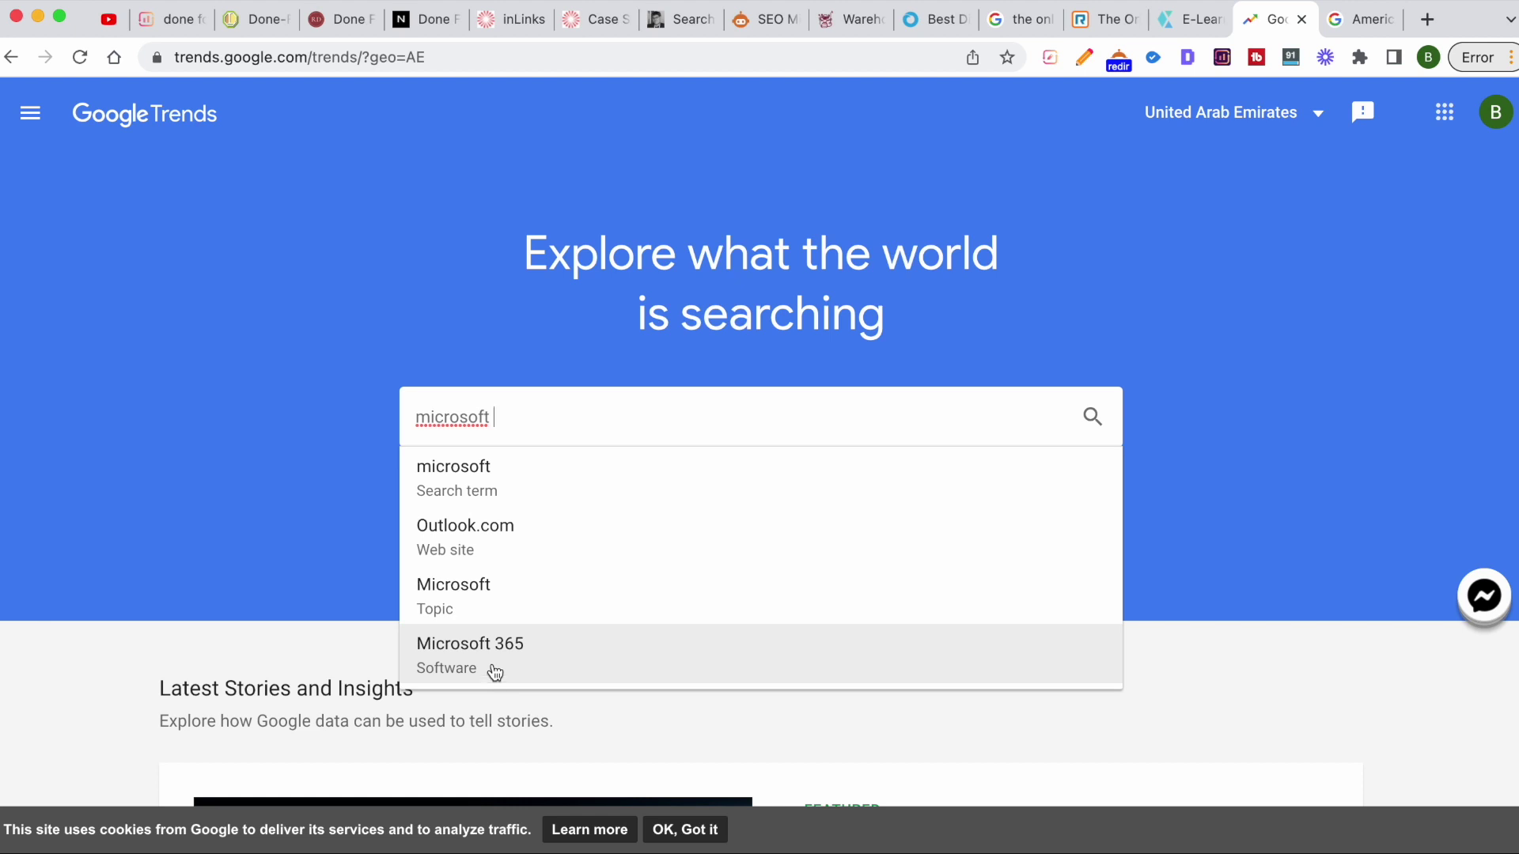
Replace the Trends search term with "search engine optimization" and review the suggested topics
double_click(459, 416)
key("BackSpace")
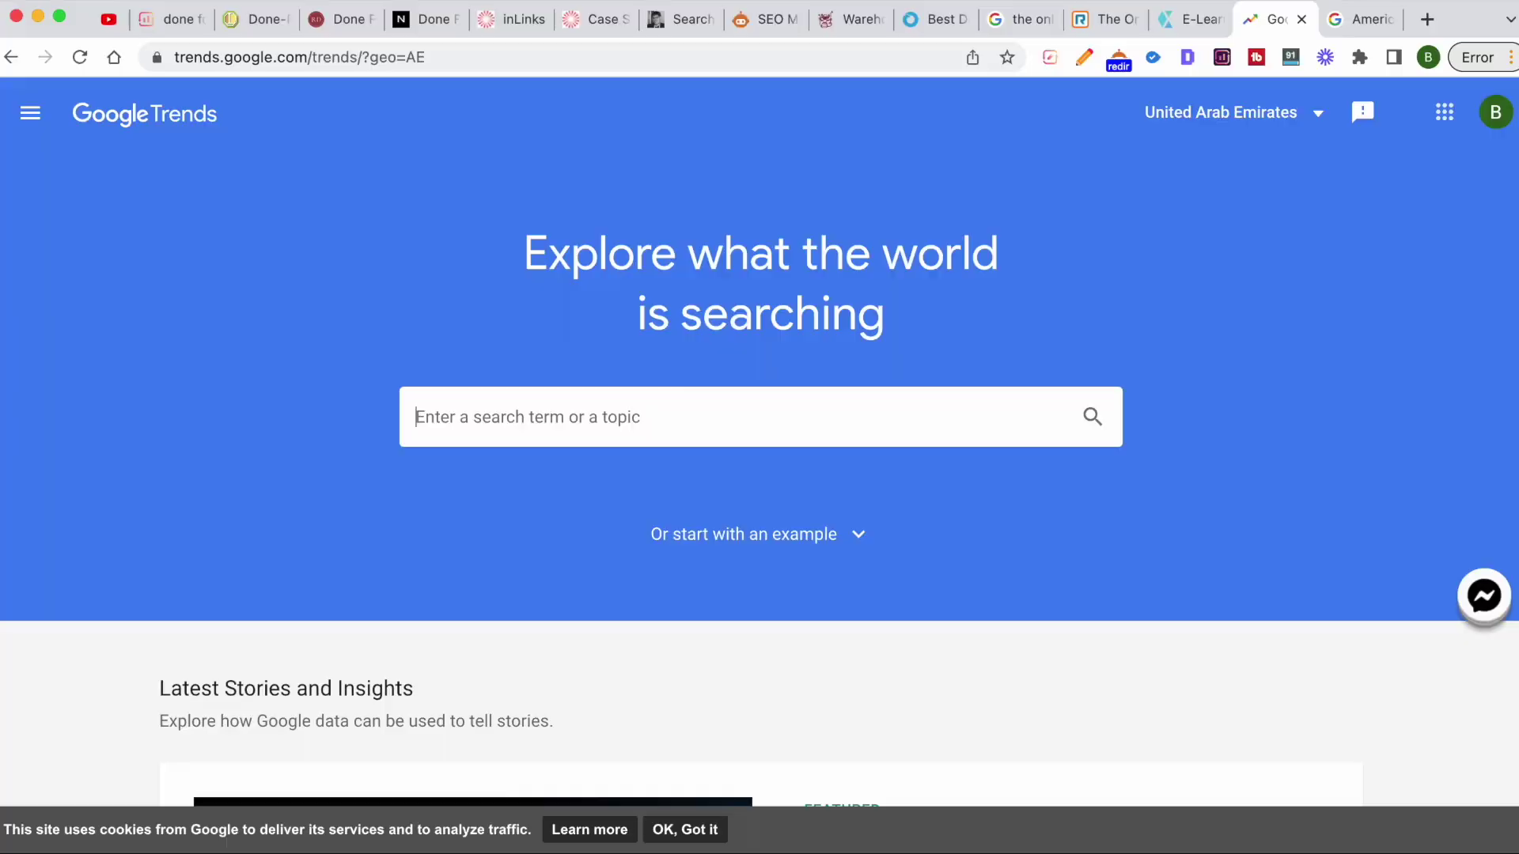
type("se")
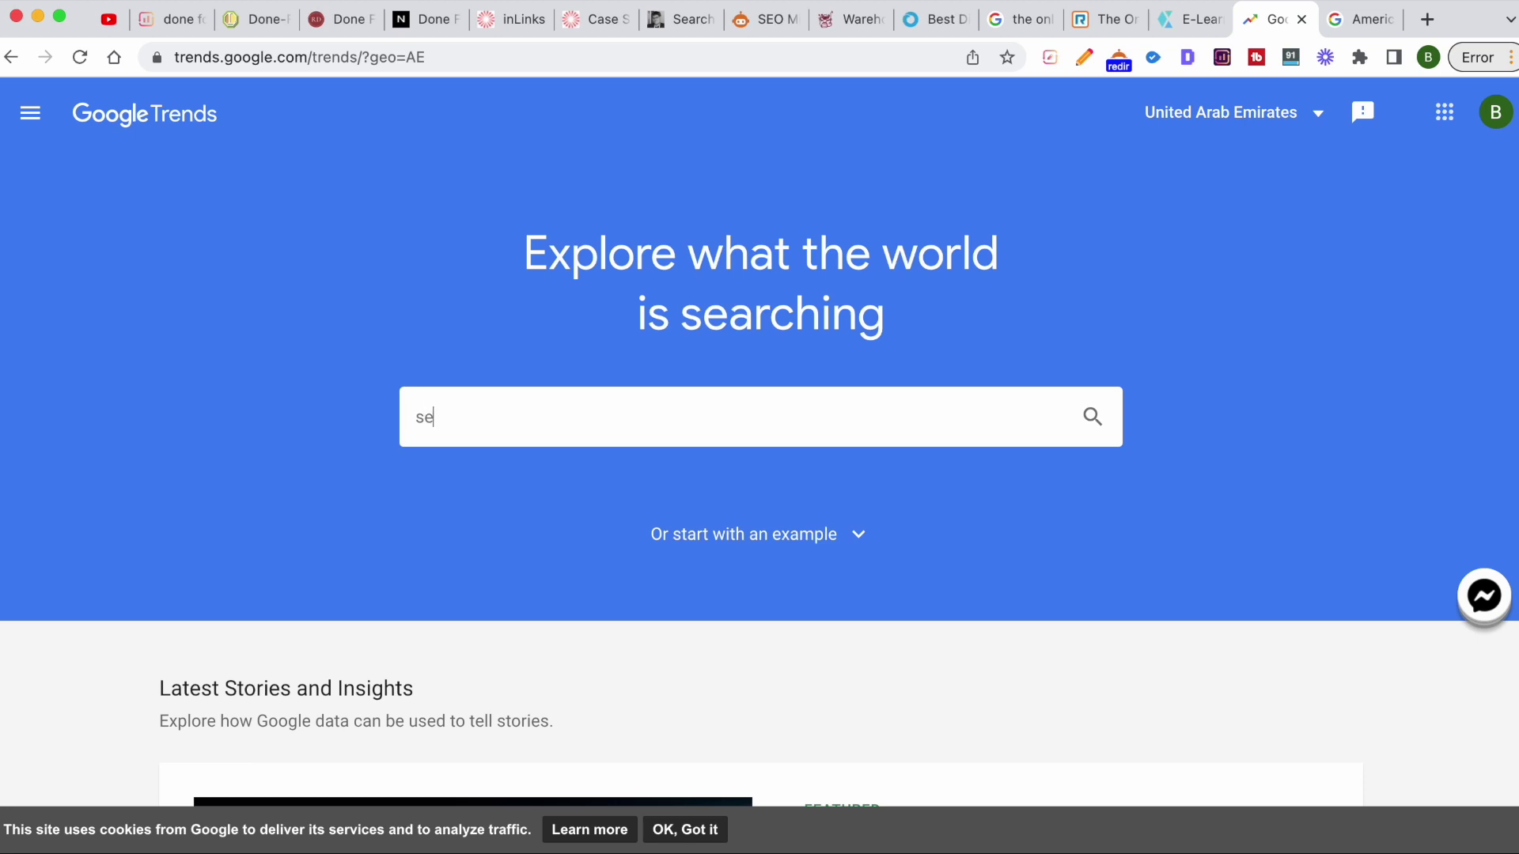
key("BackSpace")
type("earch eng")
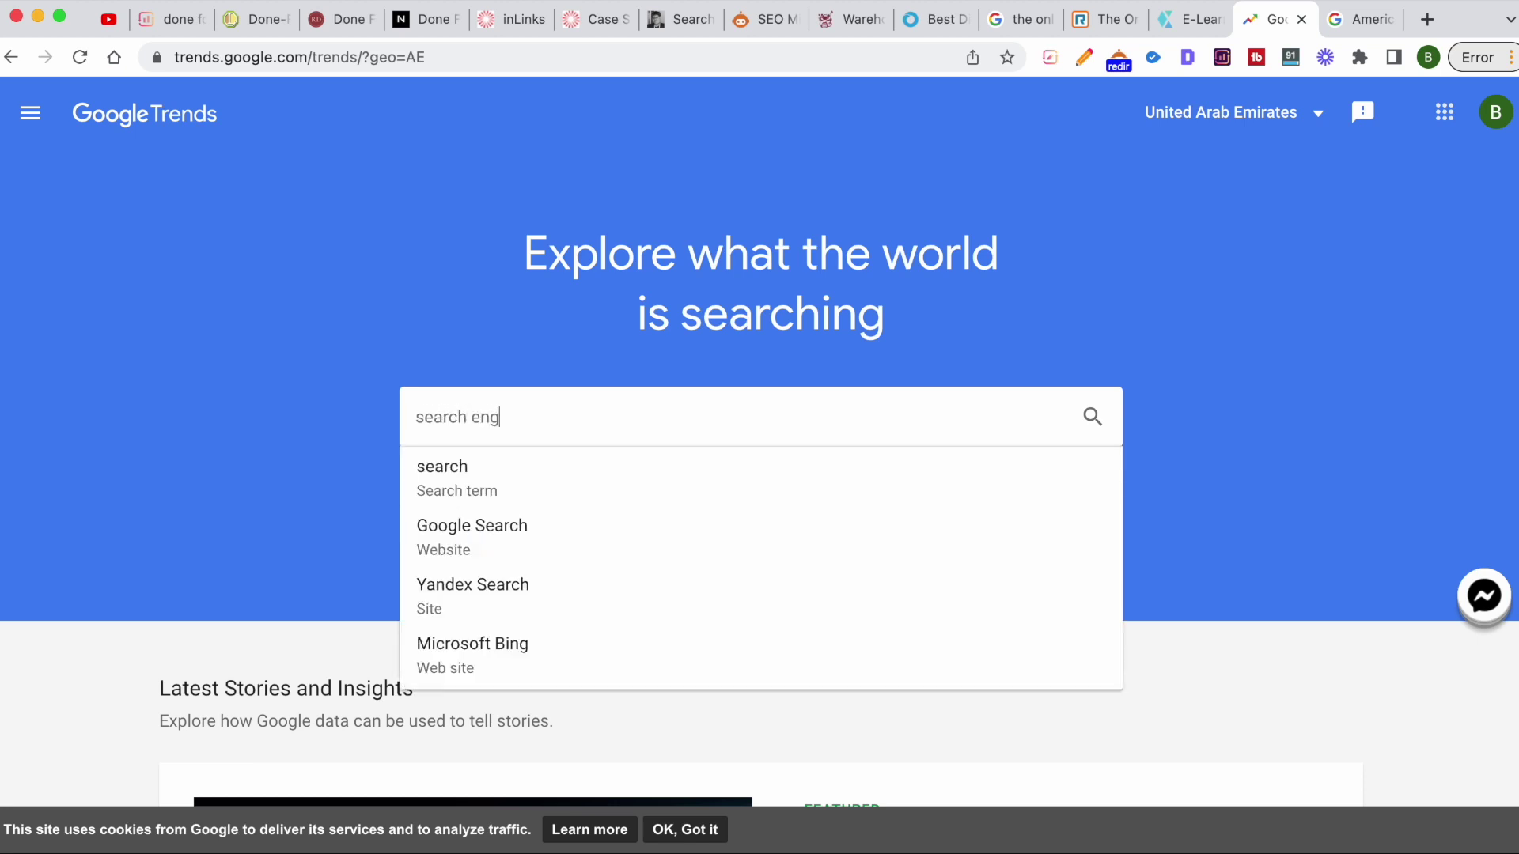
type("ine optimi")
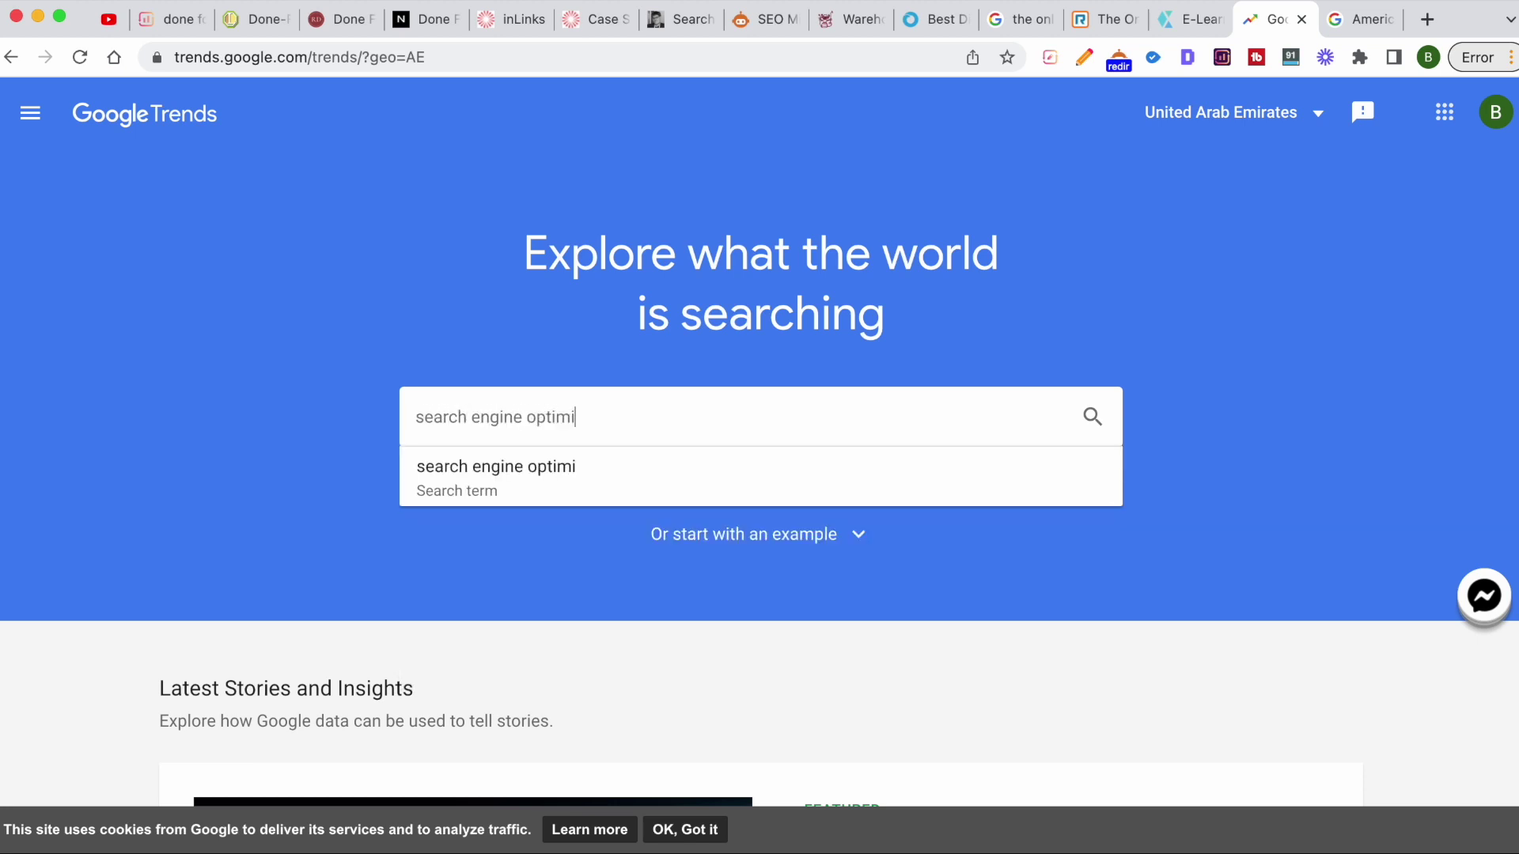
type("zation")
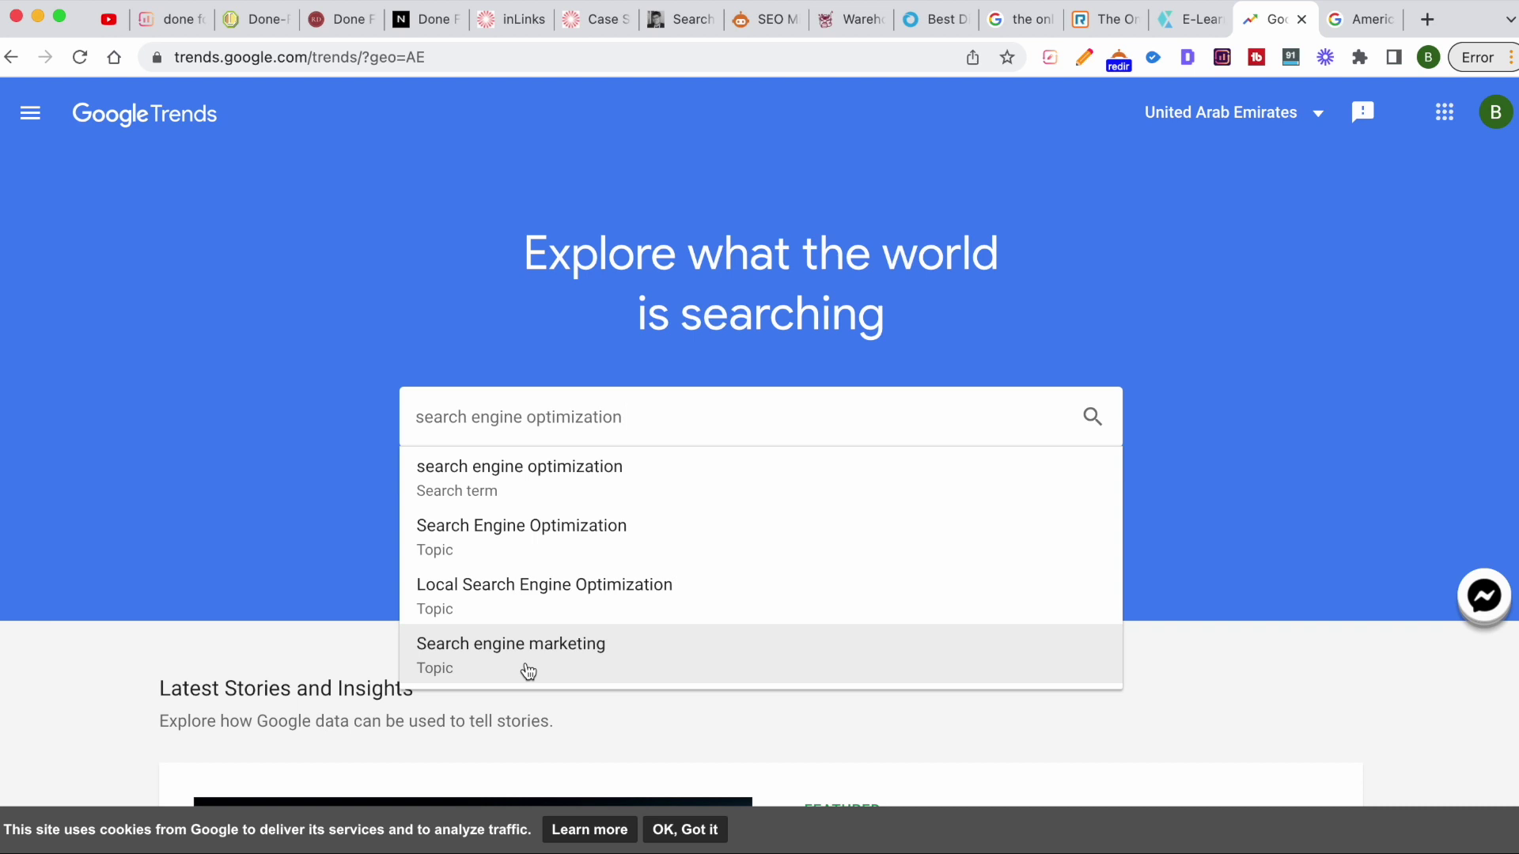
Look up "digital marketing" in the Trends search and examine the entity type under each suggestion
left_click_drag(627, 404, 316, 377)
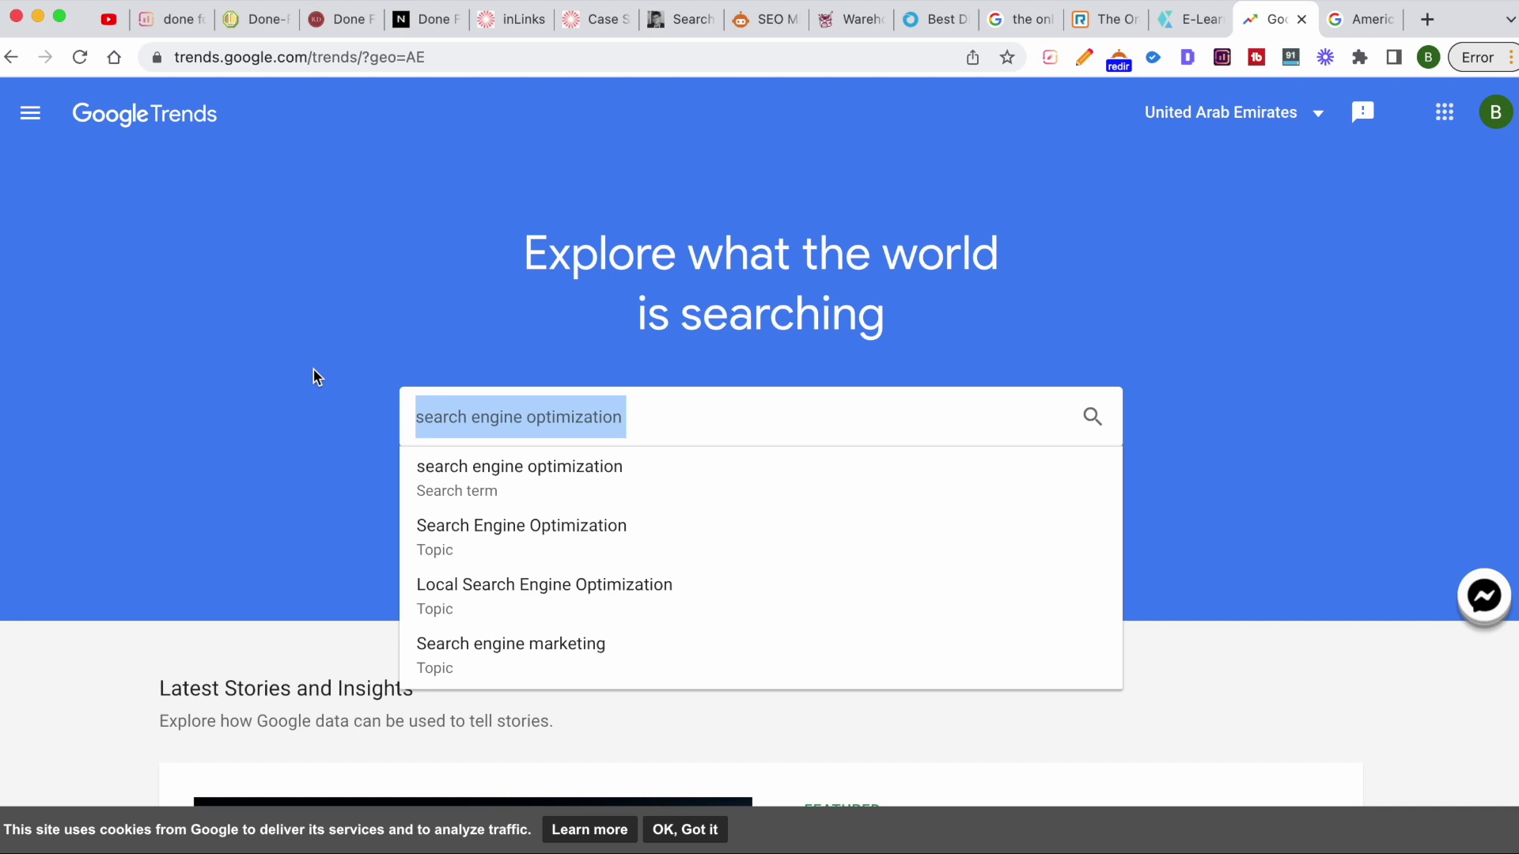
type("digita")
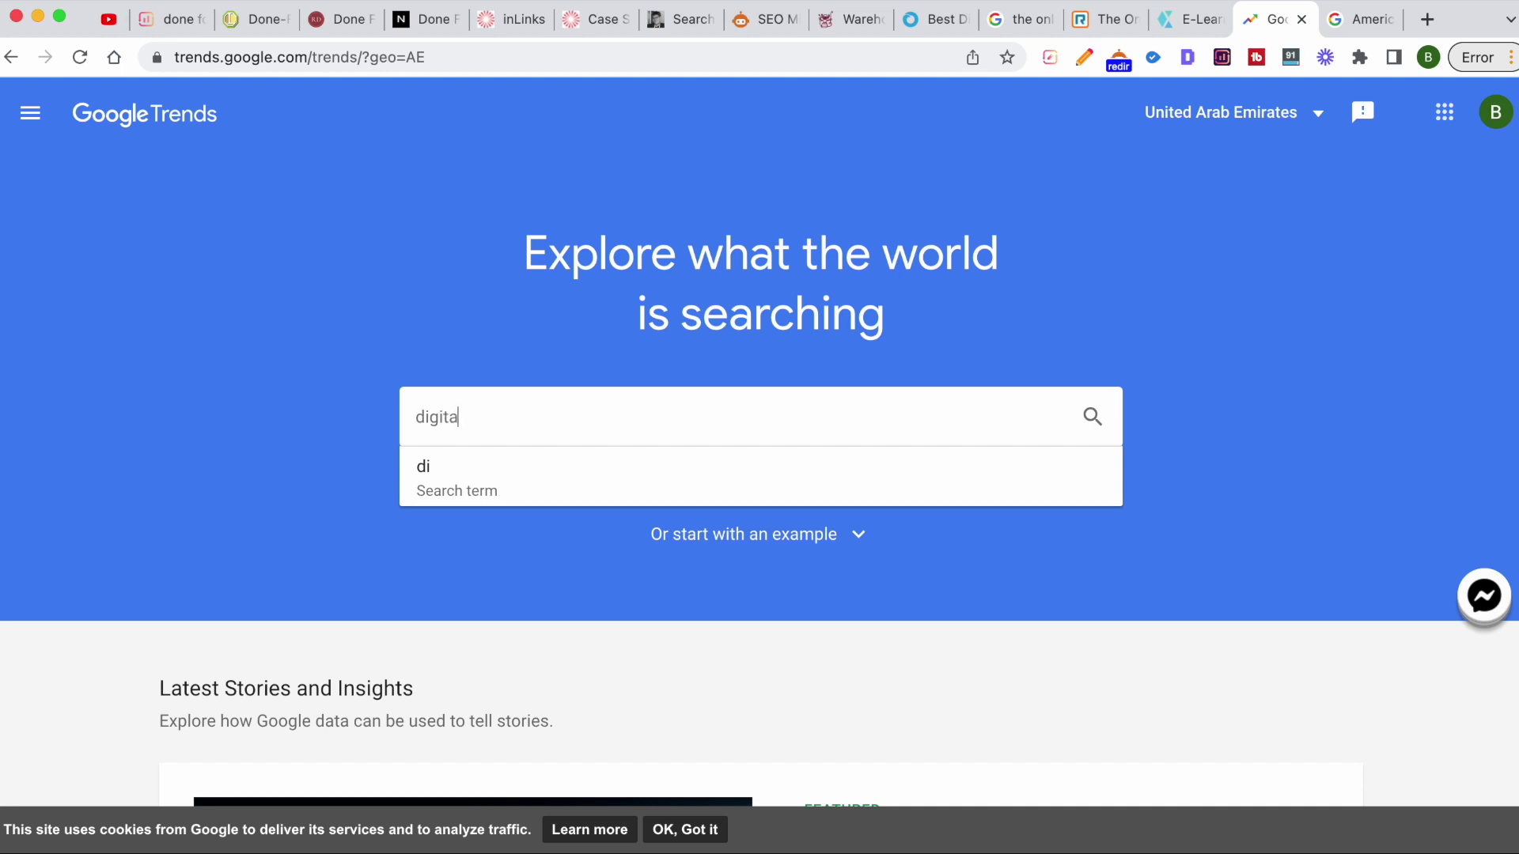
type("l marketing")
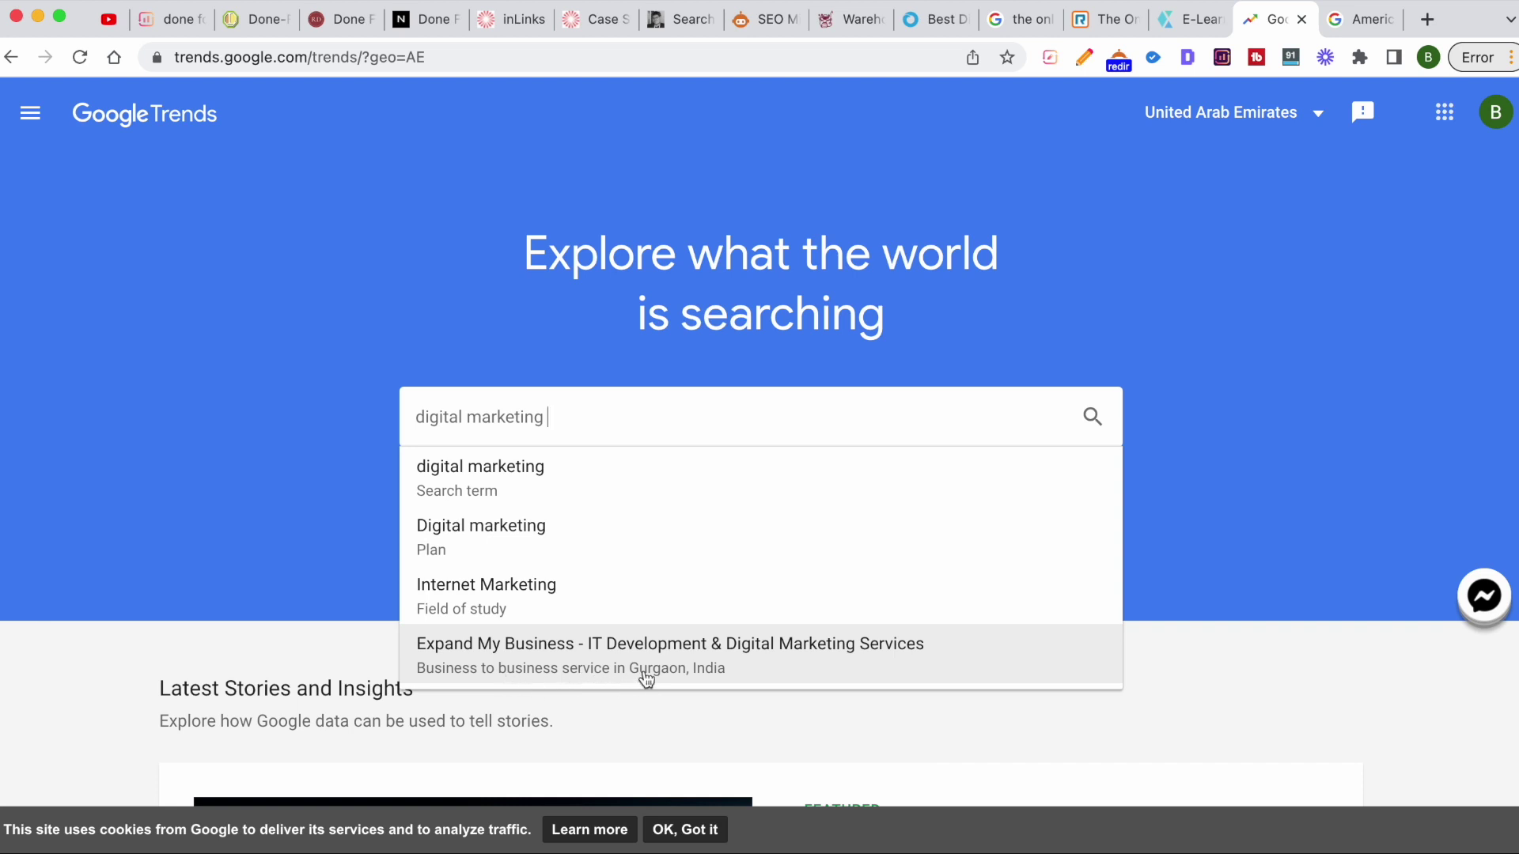
scroll(685, 614, "down", 3)
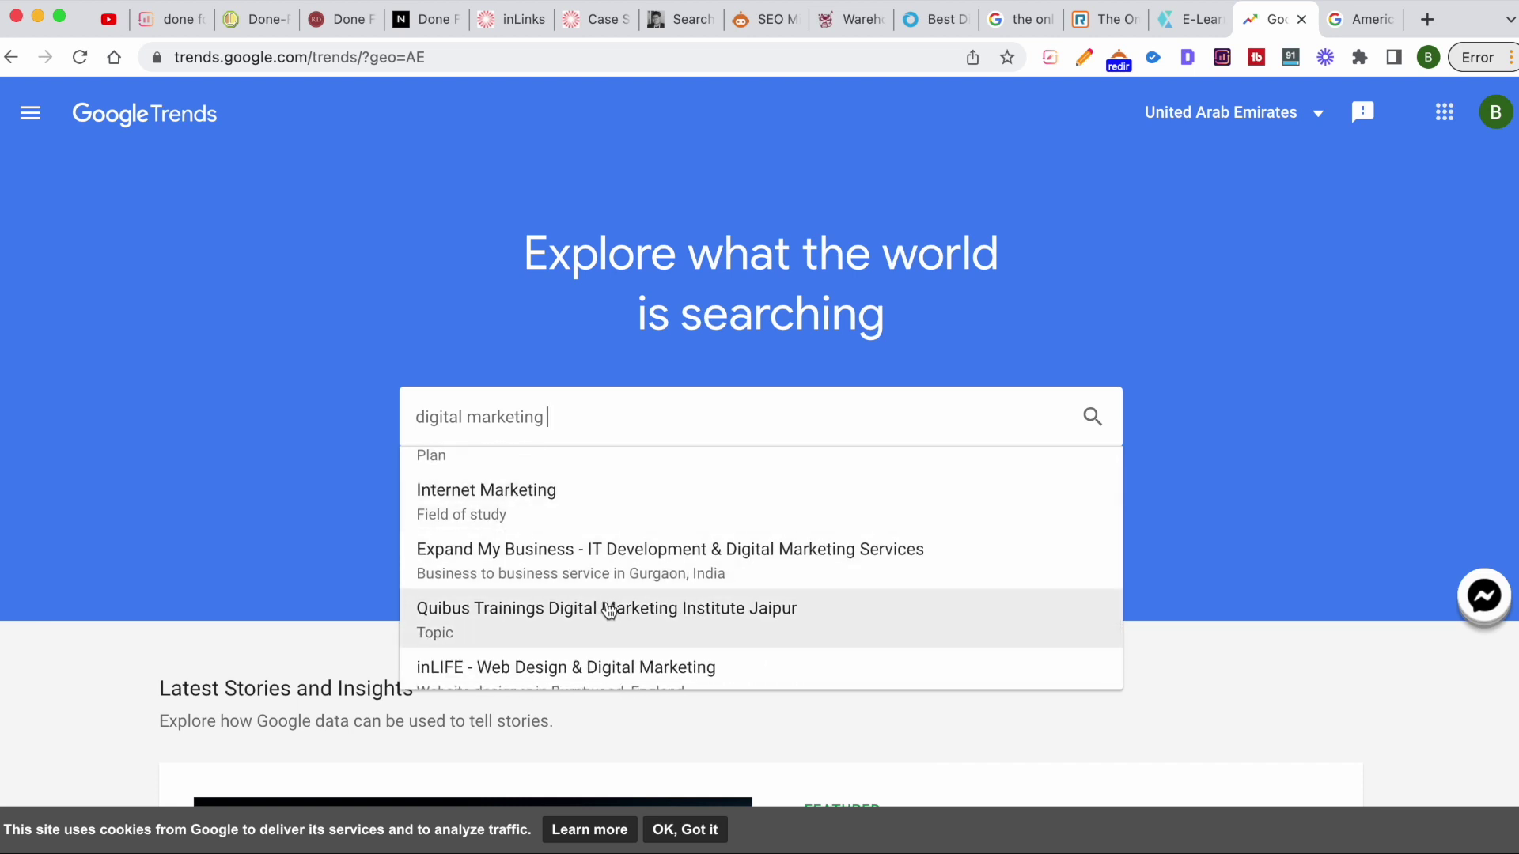
scroll(766, 580, "down", 1)
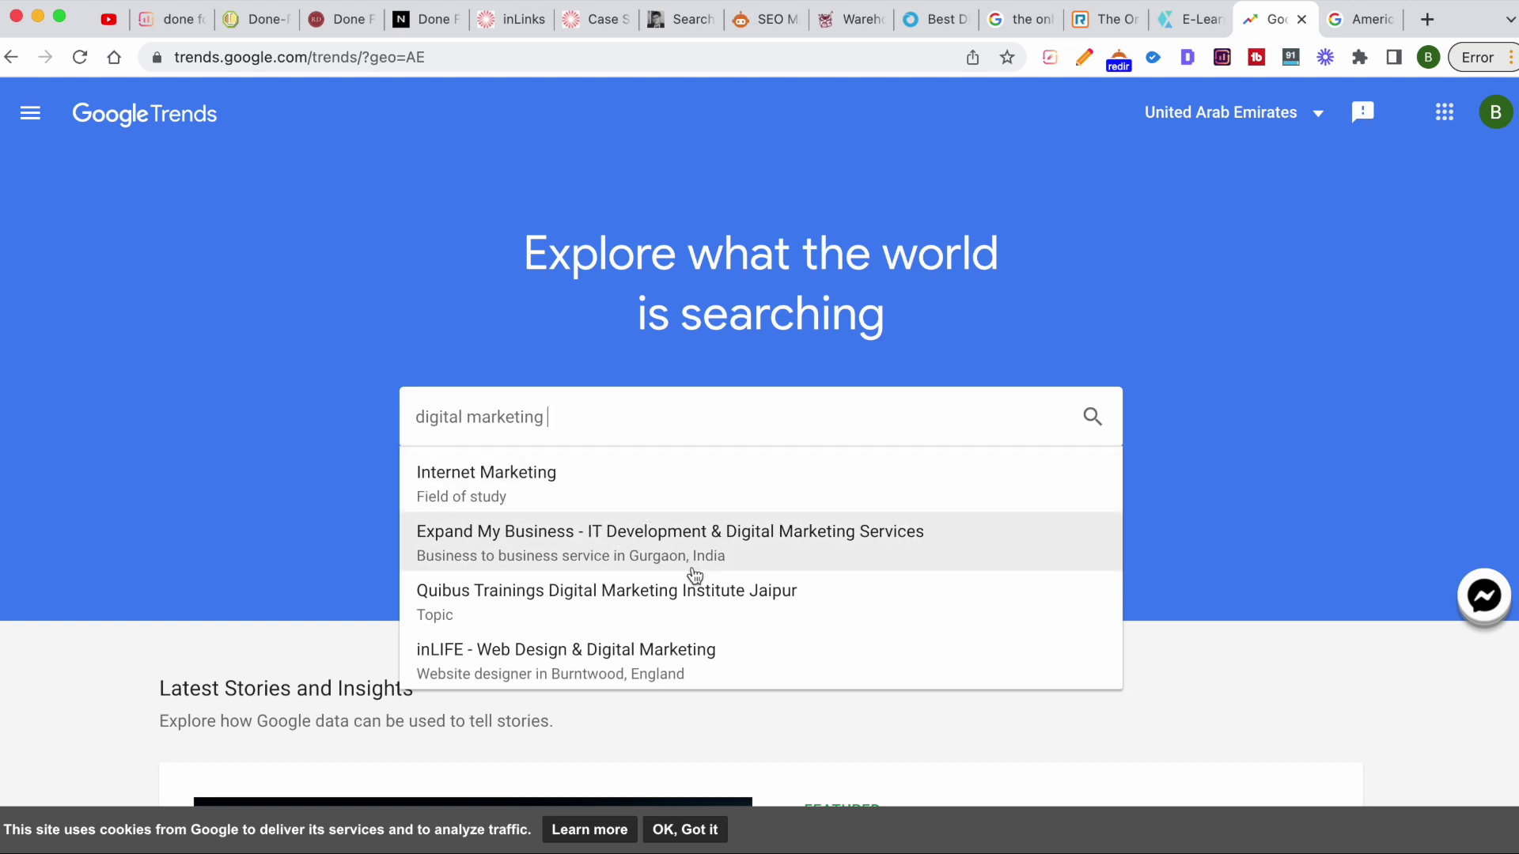
scroll(695, 575, "up", 2)
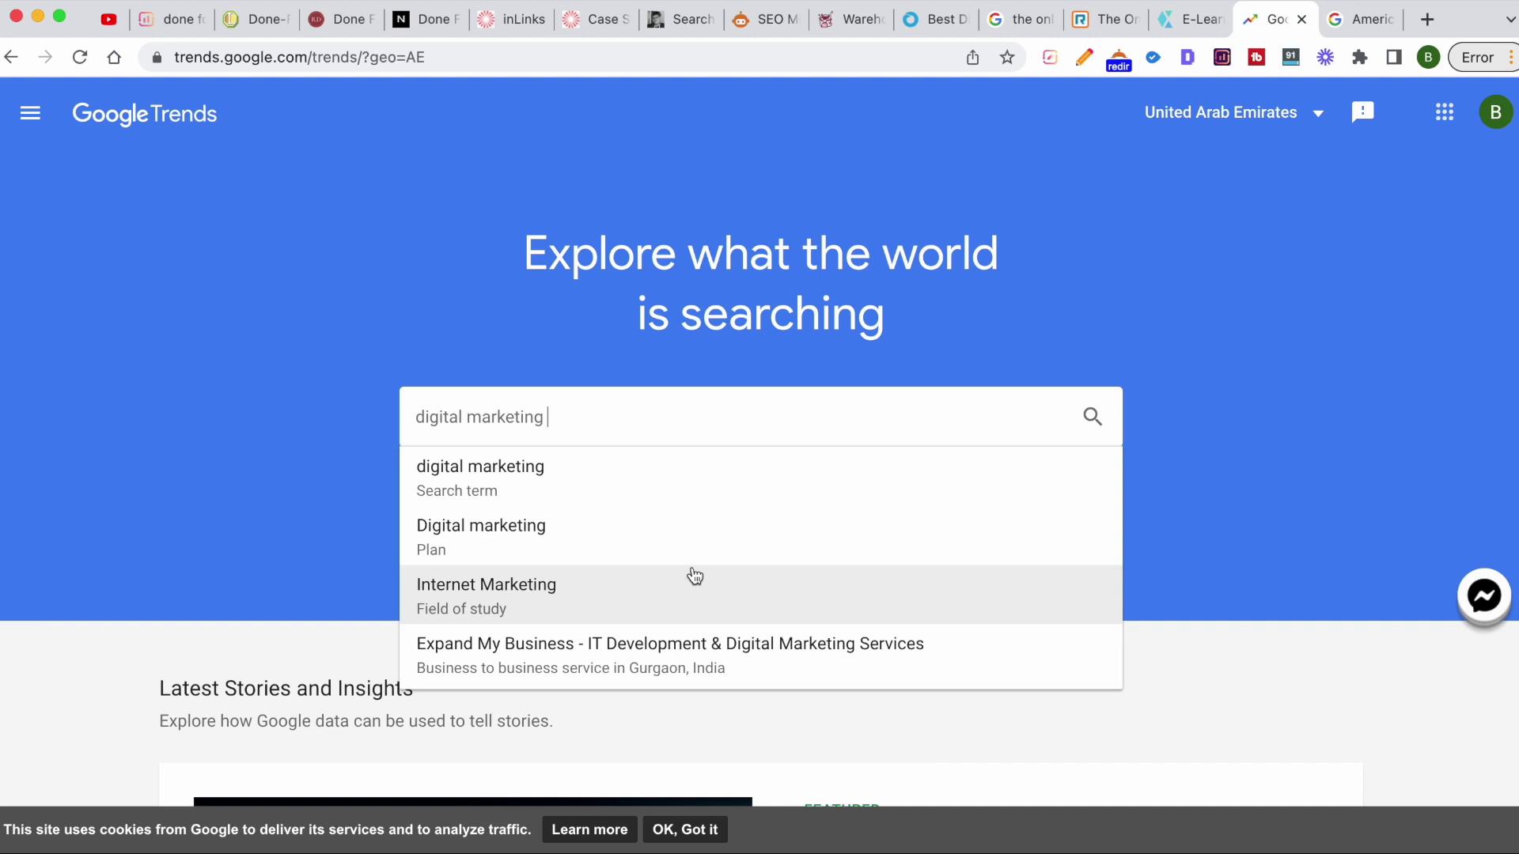
scroll(753, 530, "down", 3)
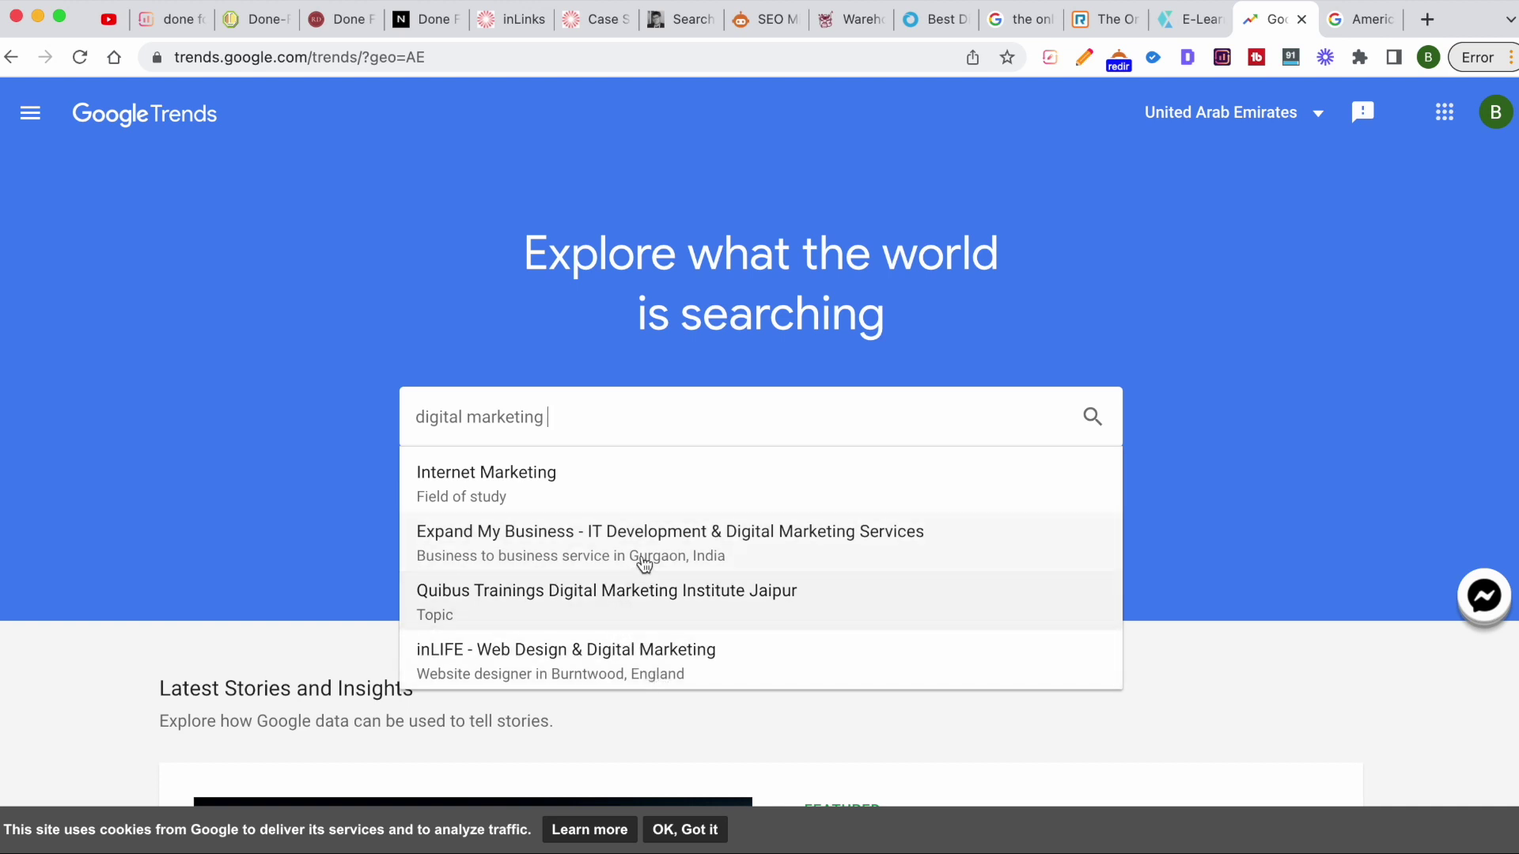
scroll(648, 562, "up", 2)
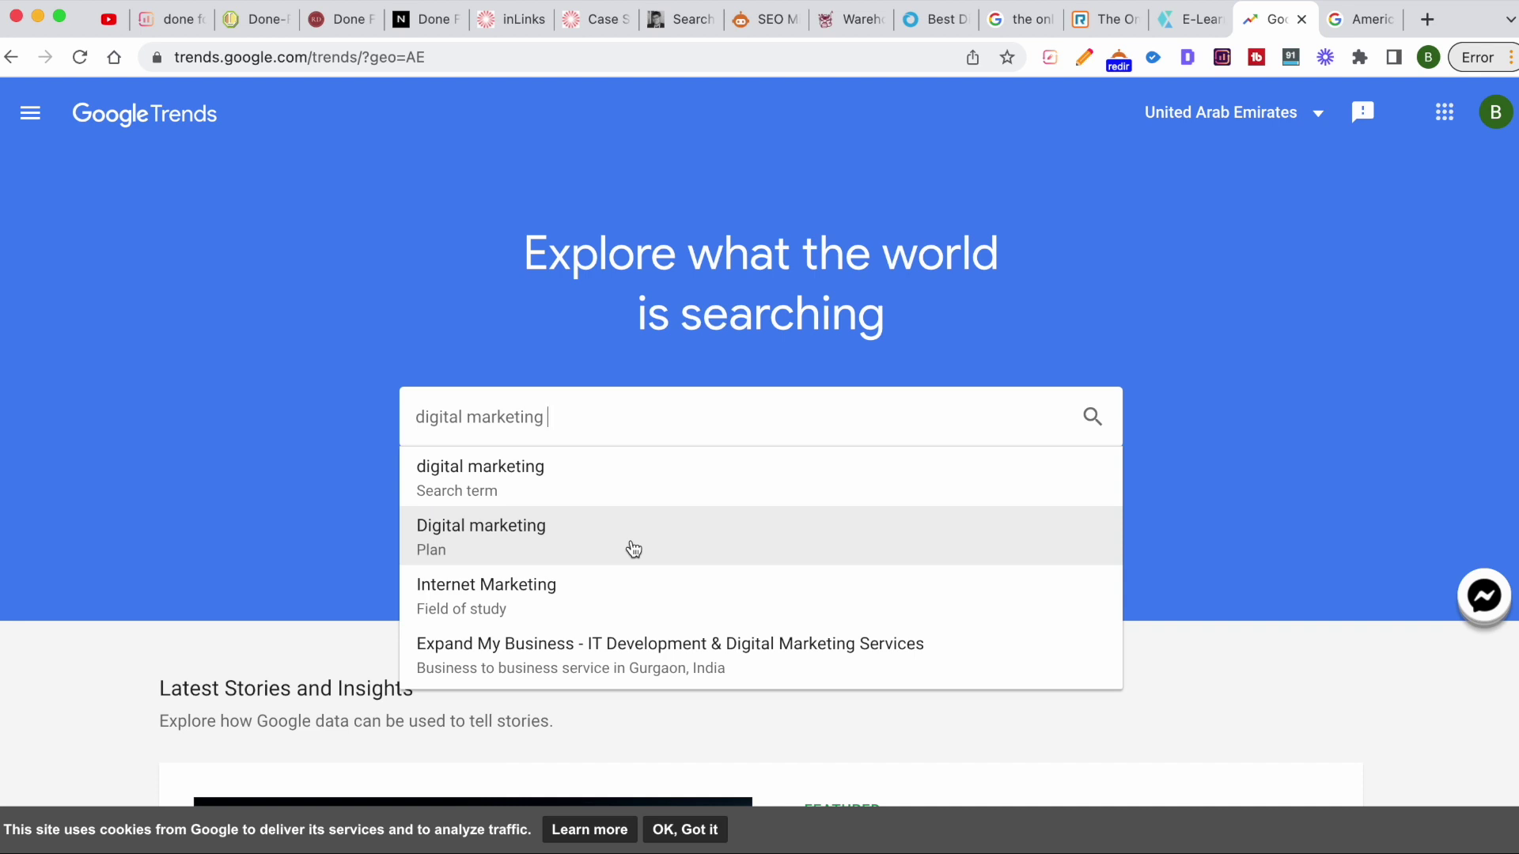
Change the Trends search term to "social media marketing" and compare the suggested topics
left_click_drag(569, 419, 332, 425)
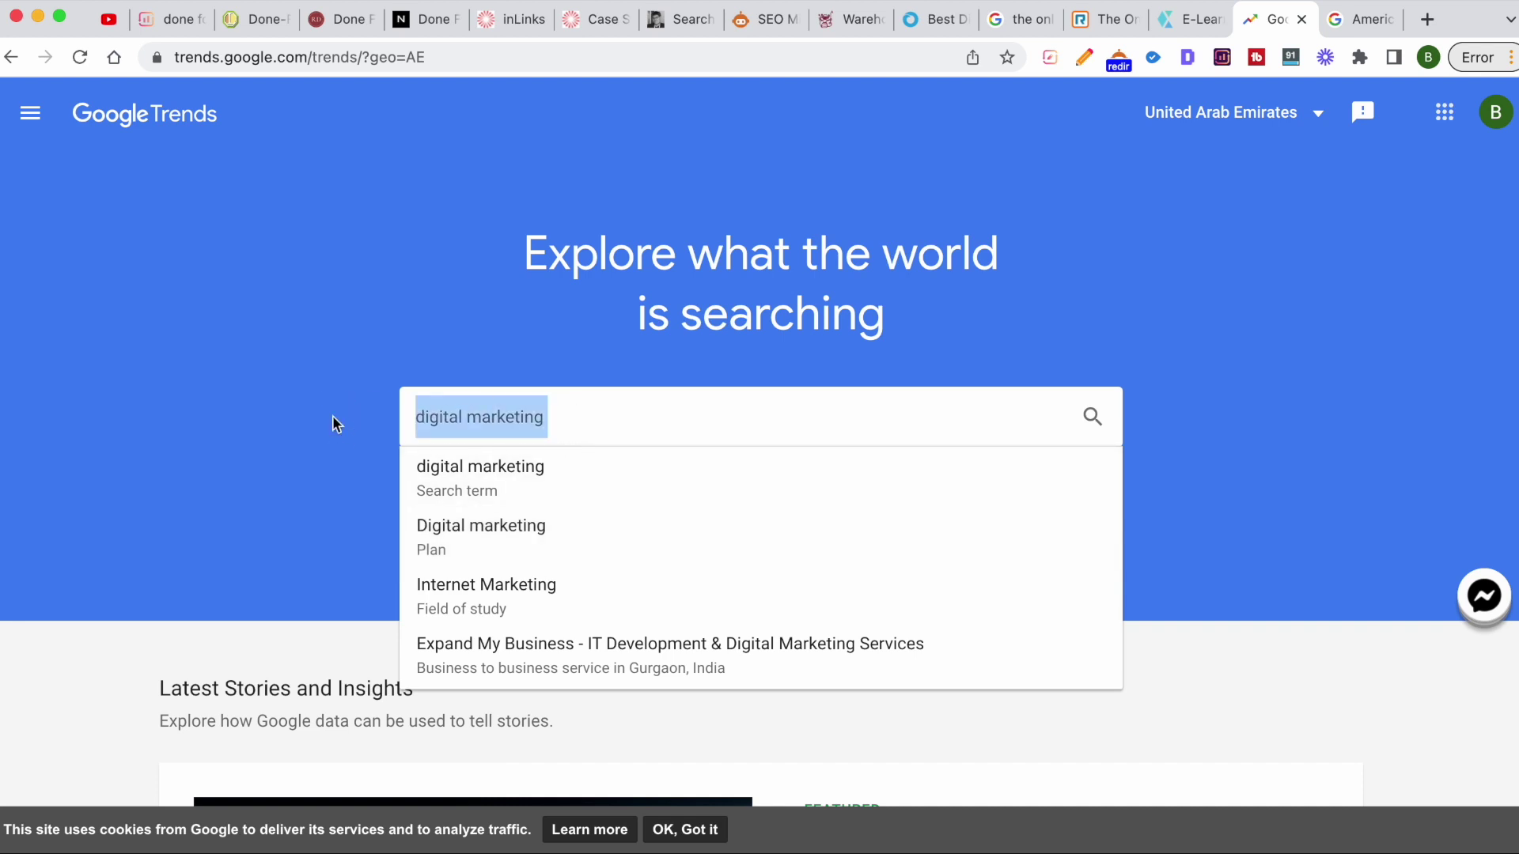
type("social me")
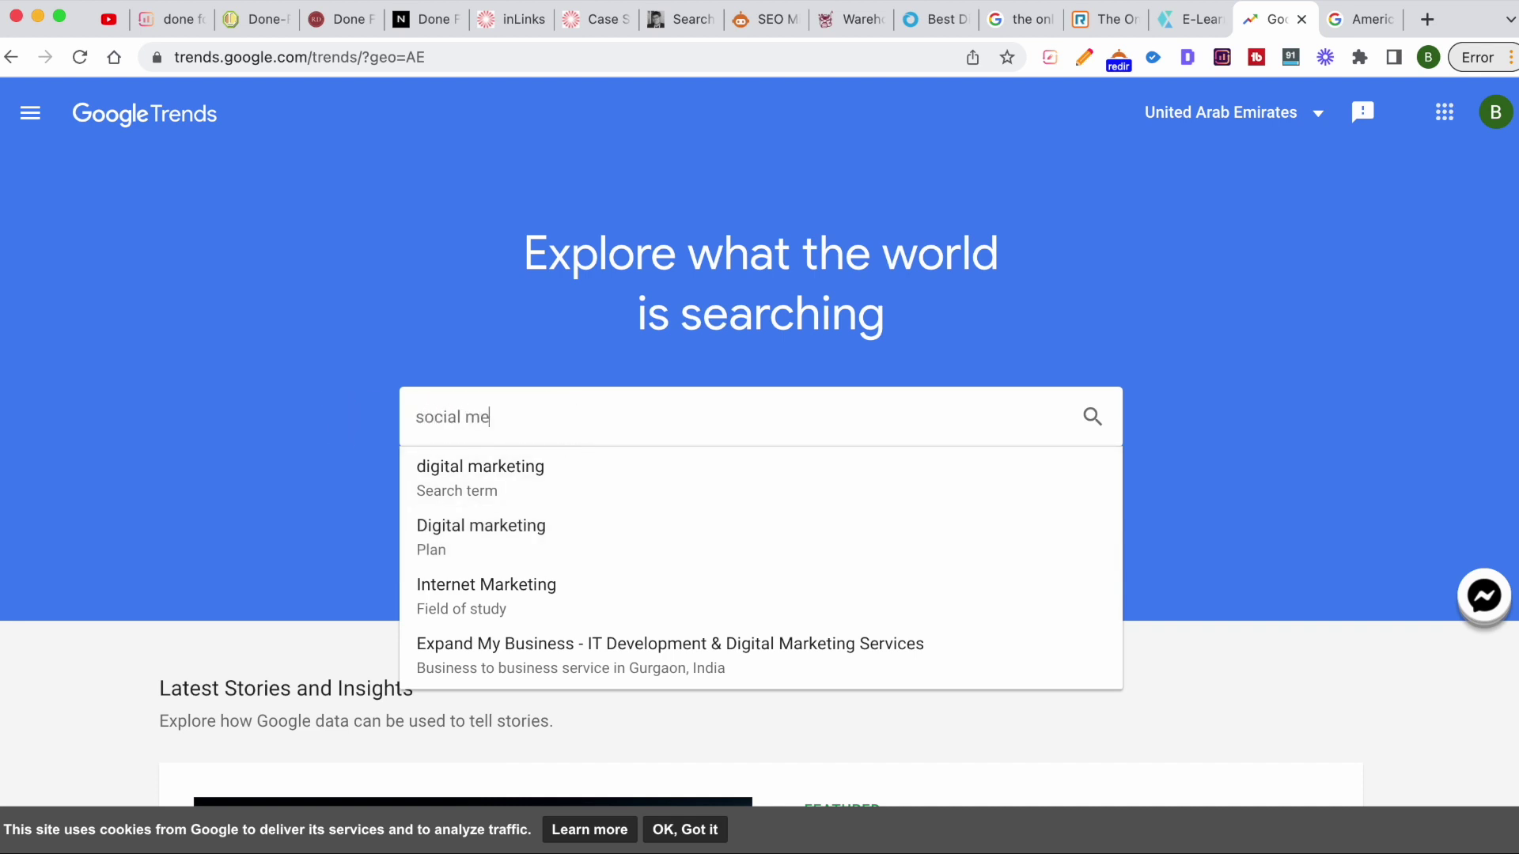
type("dia marketing")
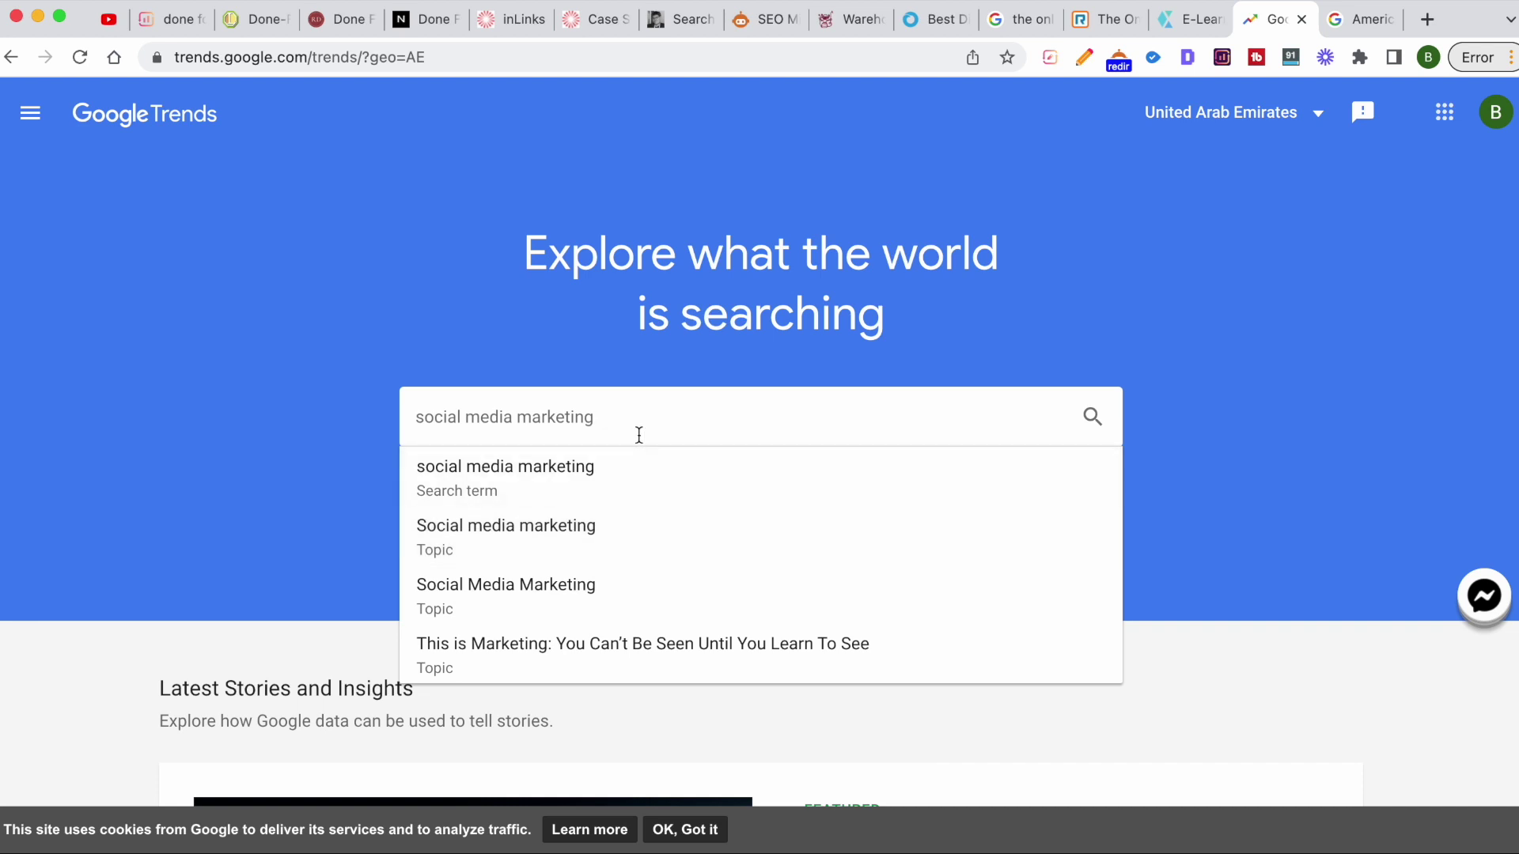
Shorten the search term to "social media" and review the full list of suggested topics
left_click_drag(639, 435, 514, 427)
key("BackSpace")
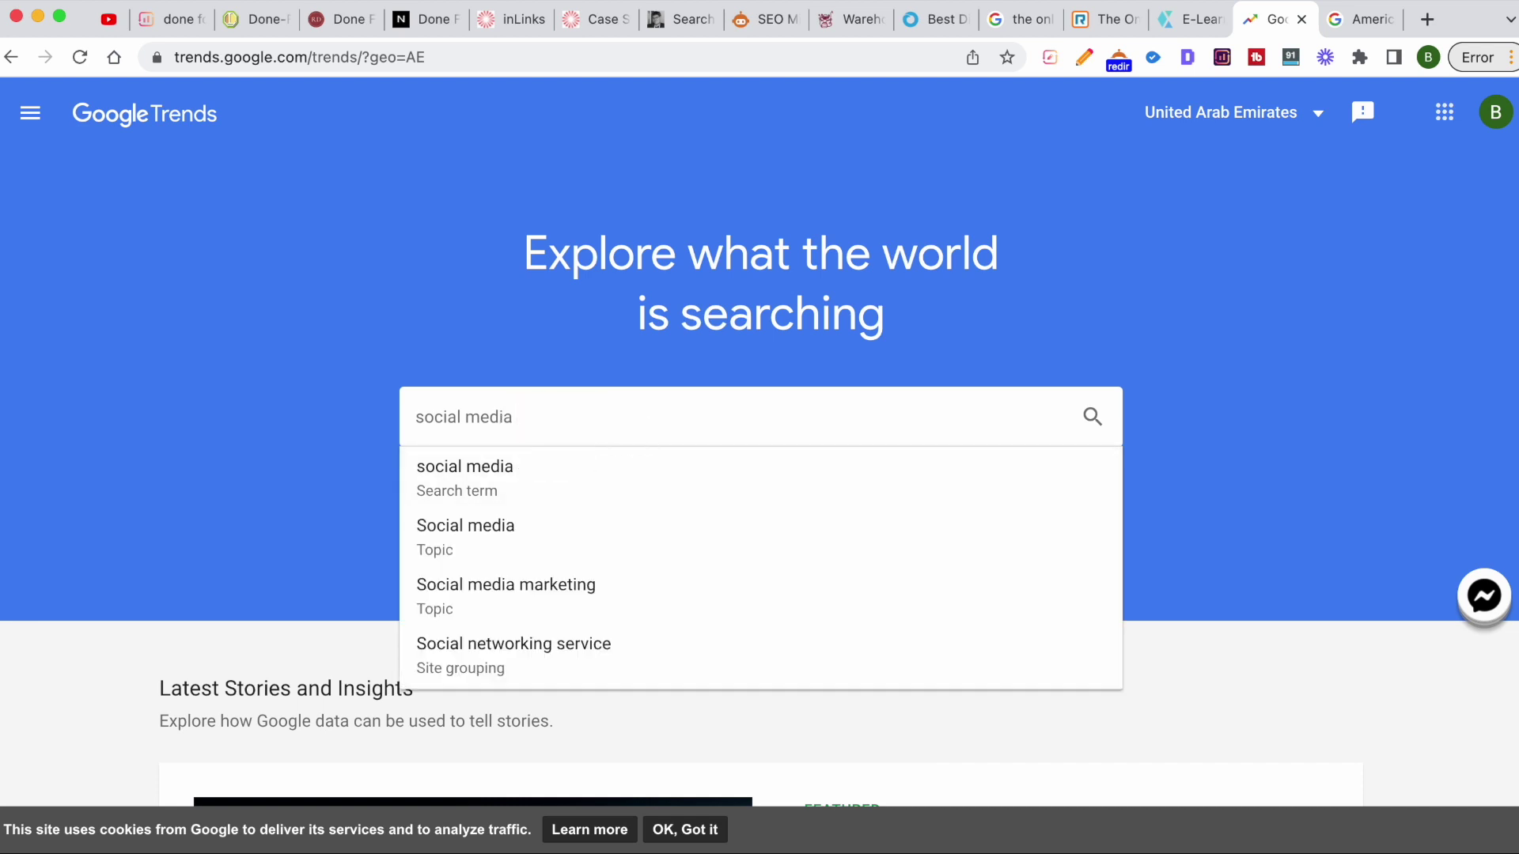
scroll(603, 533, "down", 2)
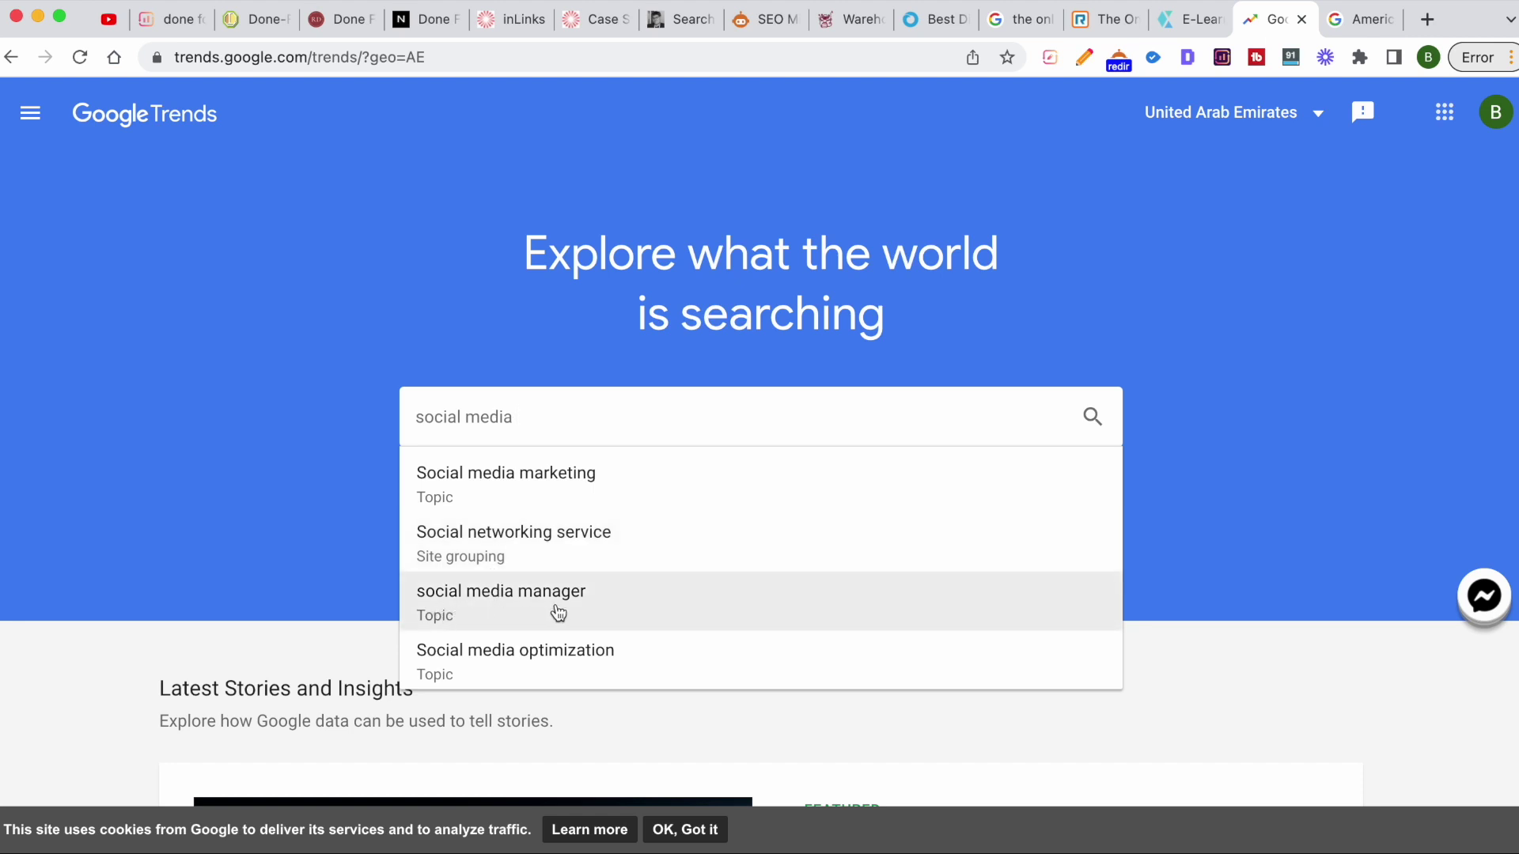
scroll(656, 599, "down", 1)
scroll(657, 599, "up", 2)
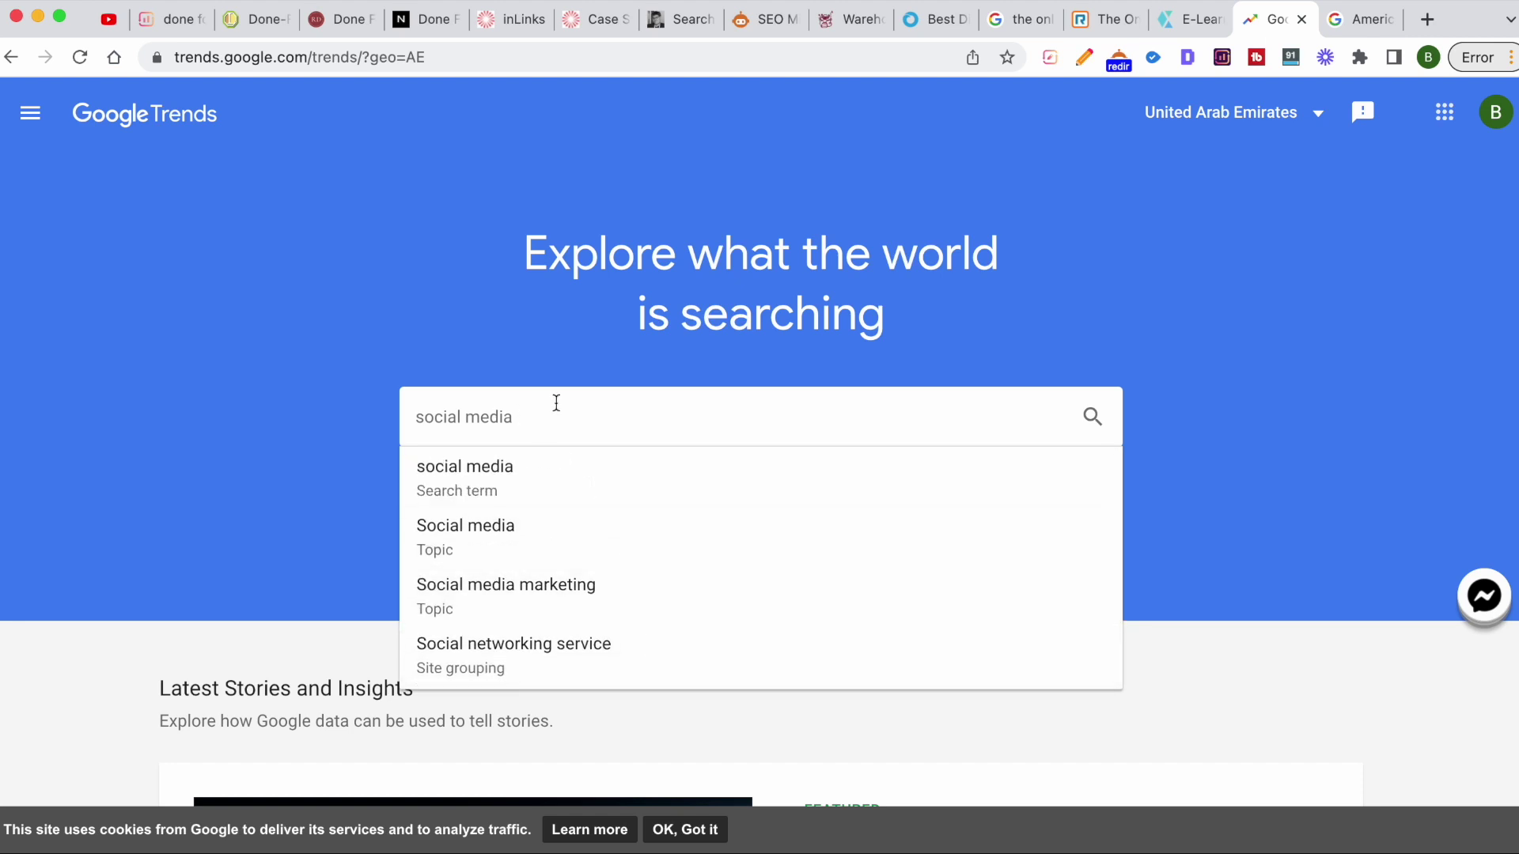
Clear the search term, enter "dentist" and review the suggested entities with their labels
key("super+a")
key("BackSpace")
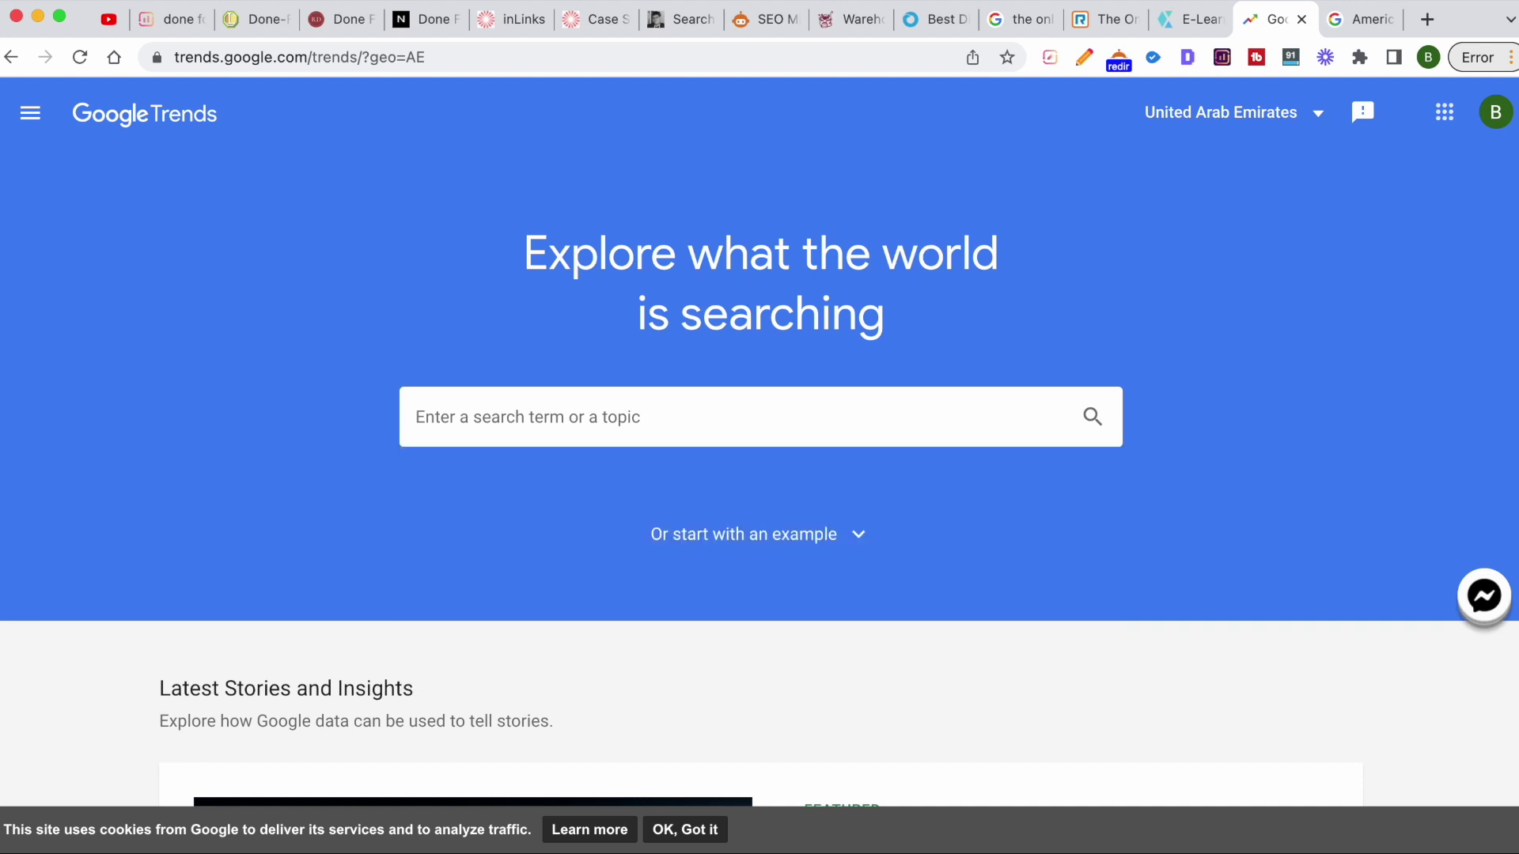
scroll(662, 433, "down", 5)
scroll(661, 433, "up", 5)
scroll(662, 434, "down", 1)
type("dentist")
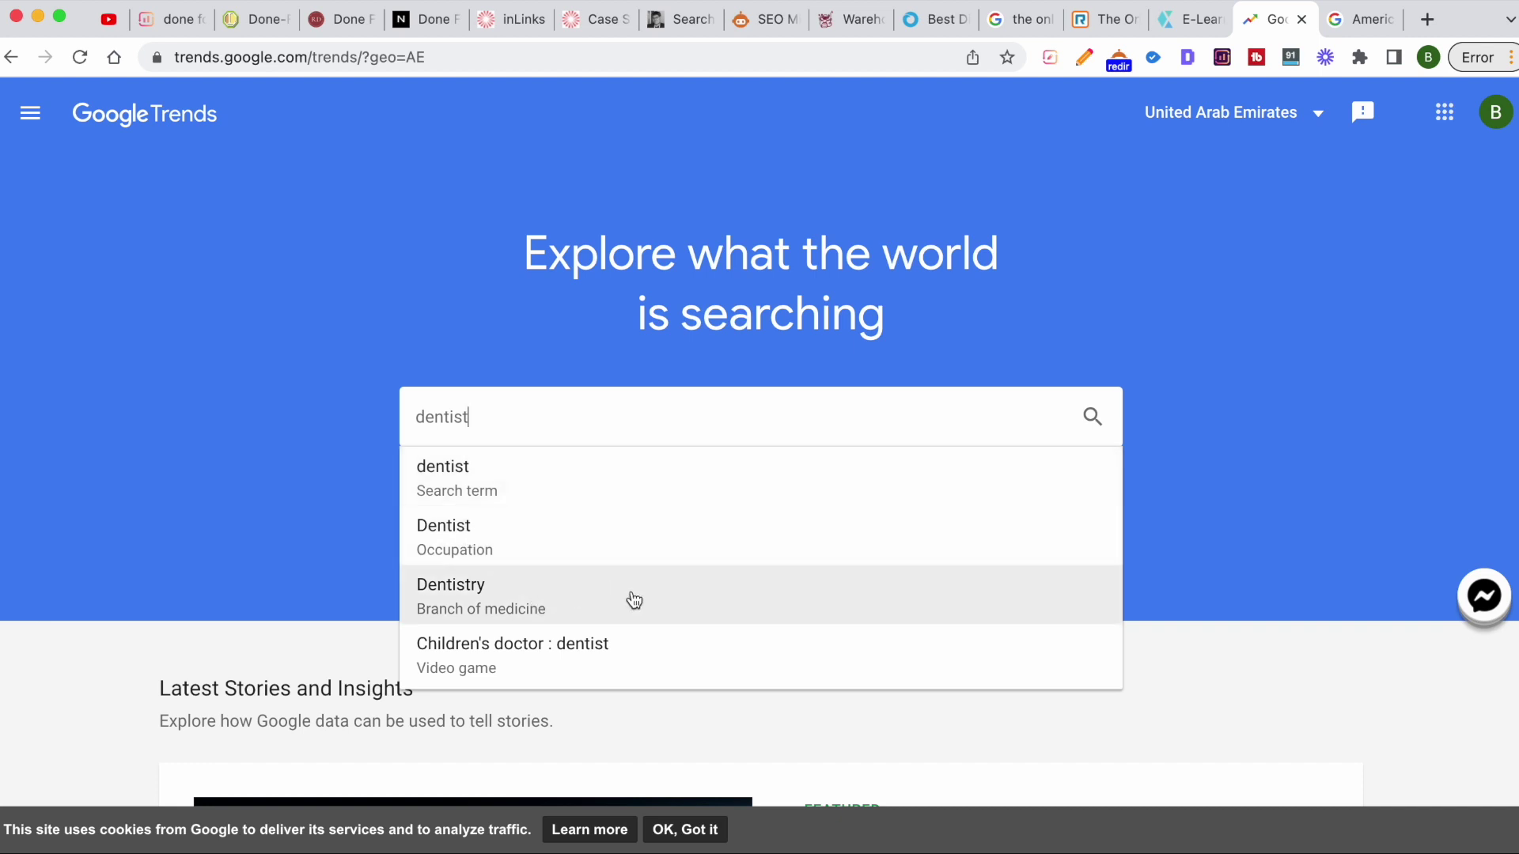
scroll(696, 601, "down", 3)
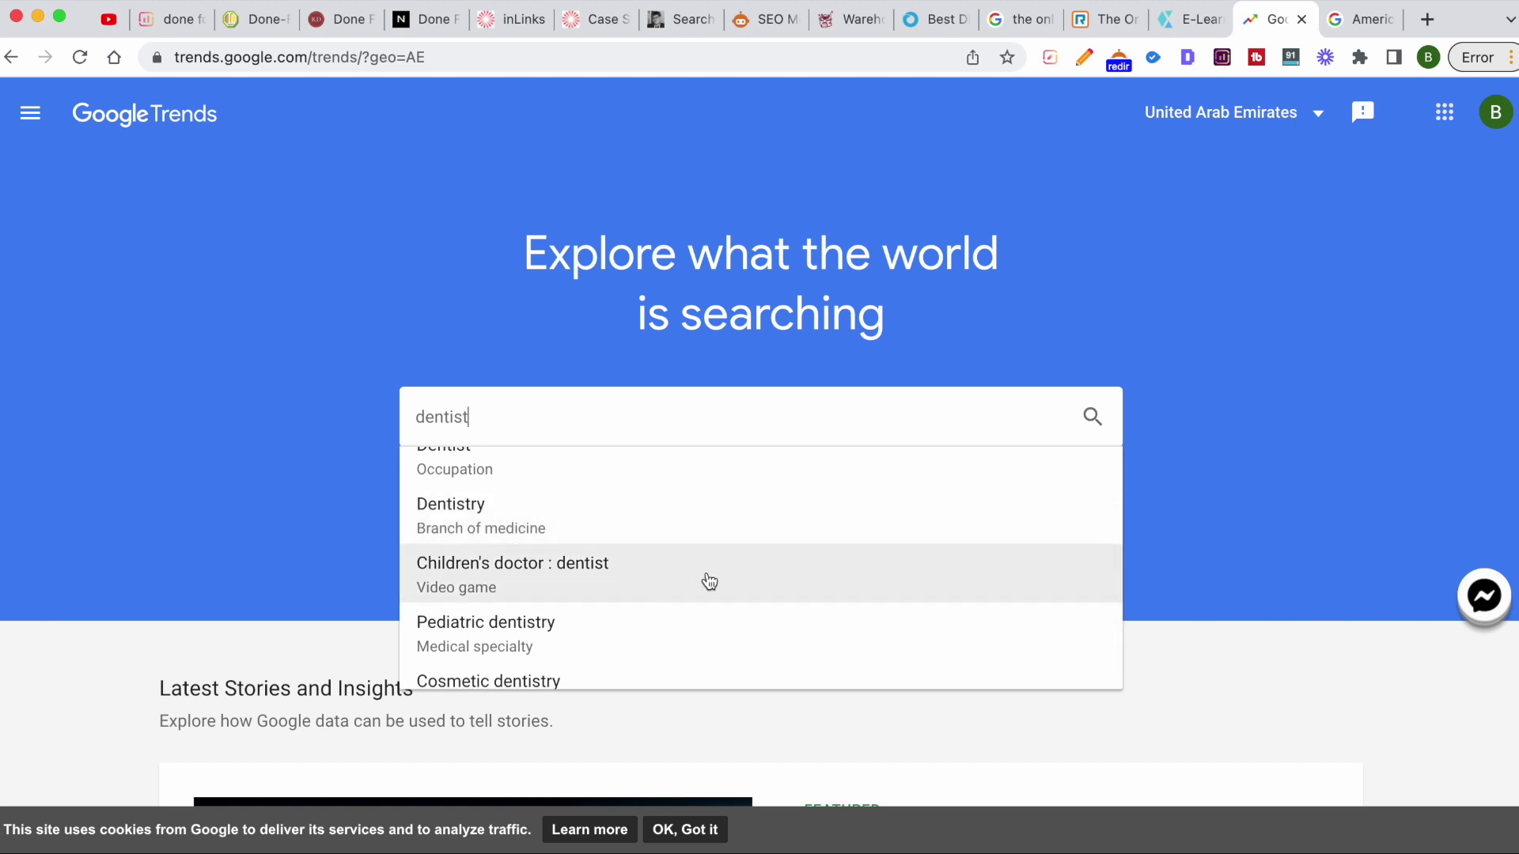
scroll(711, 581, "down", 1)
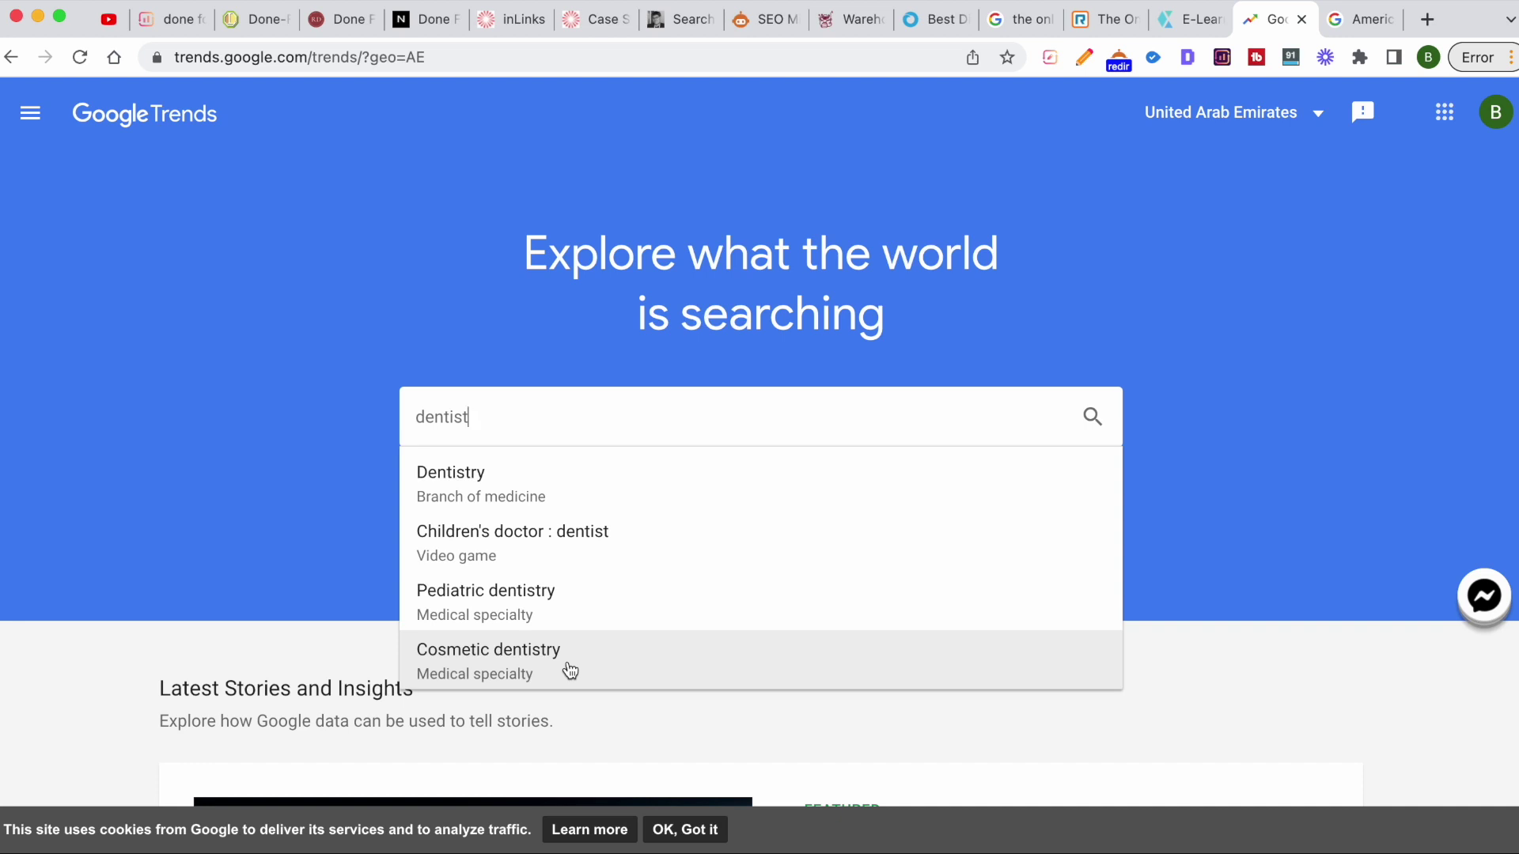
Open the trend report for the suggested medical specialty Pediatric dentistry and examine its interest over time
left_click(567, 611)
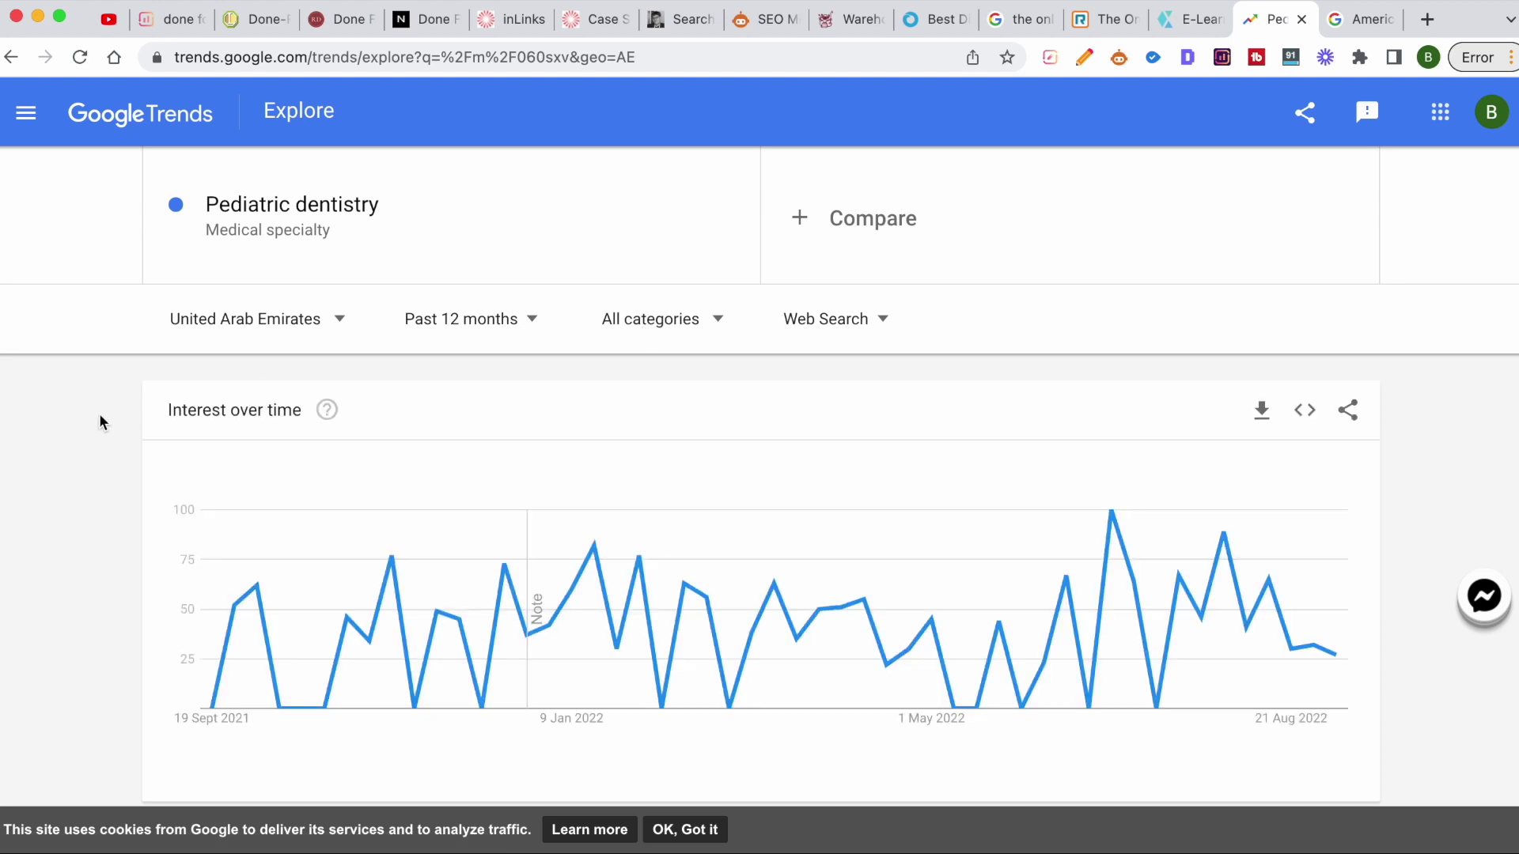
scroll(79, 427, "down", 3)
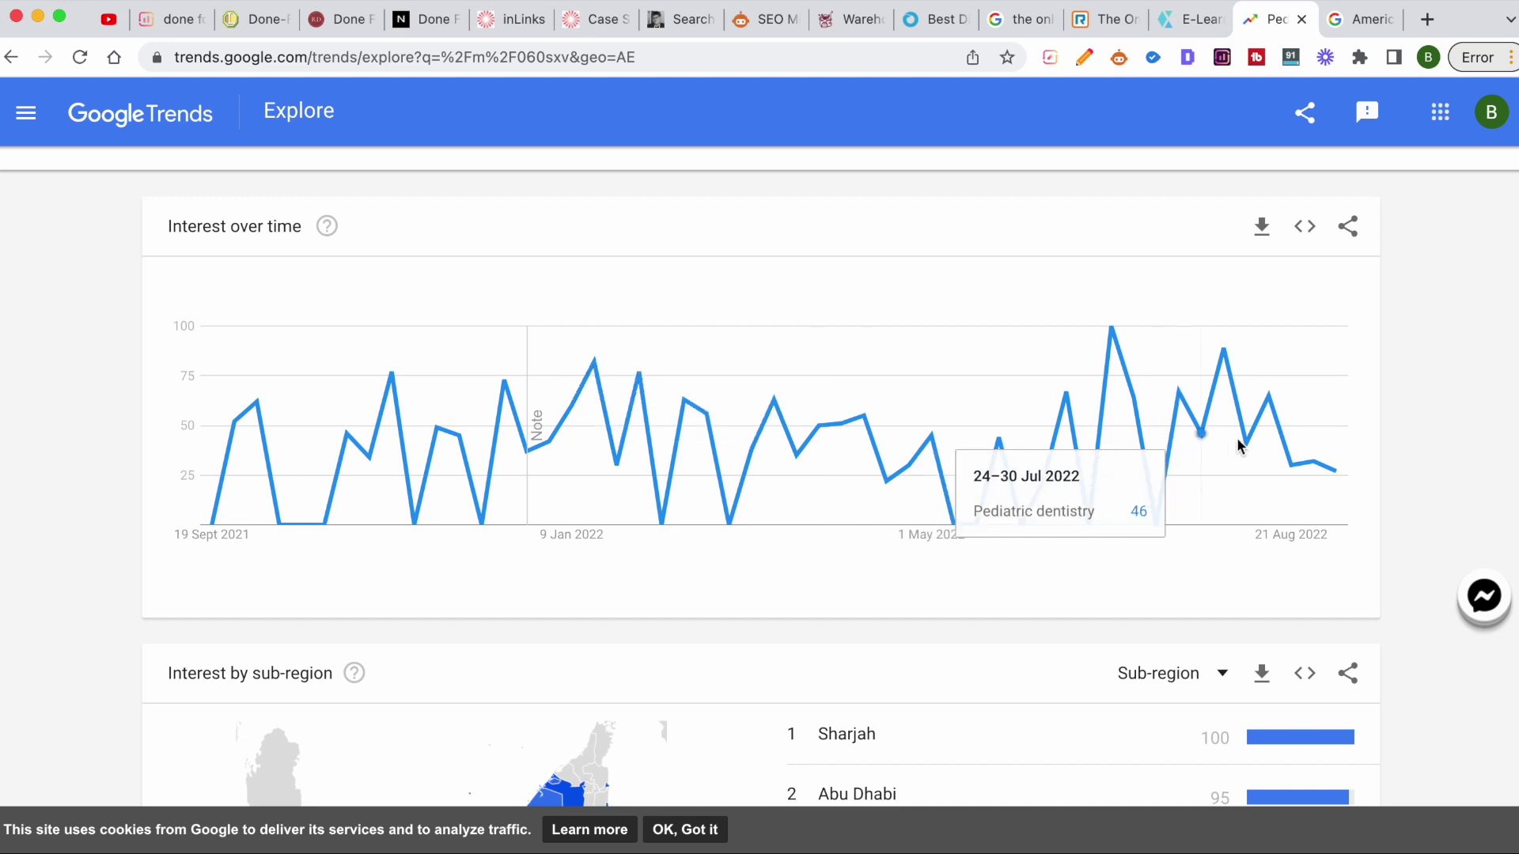
scroll(75, 466, "up", 3)
scroll(74, 466, "down", 2)
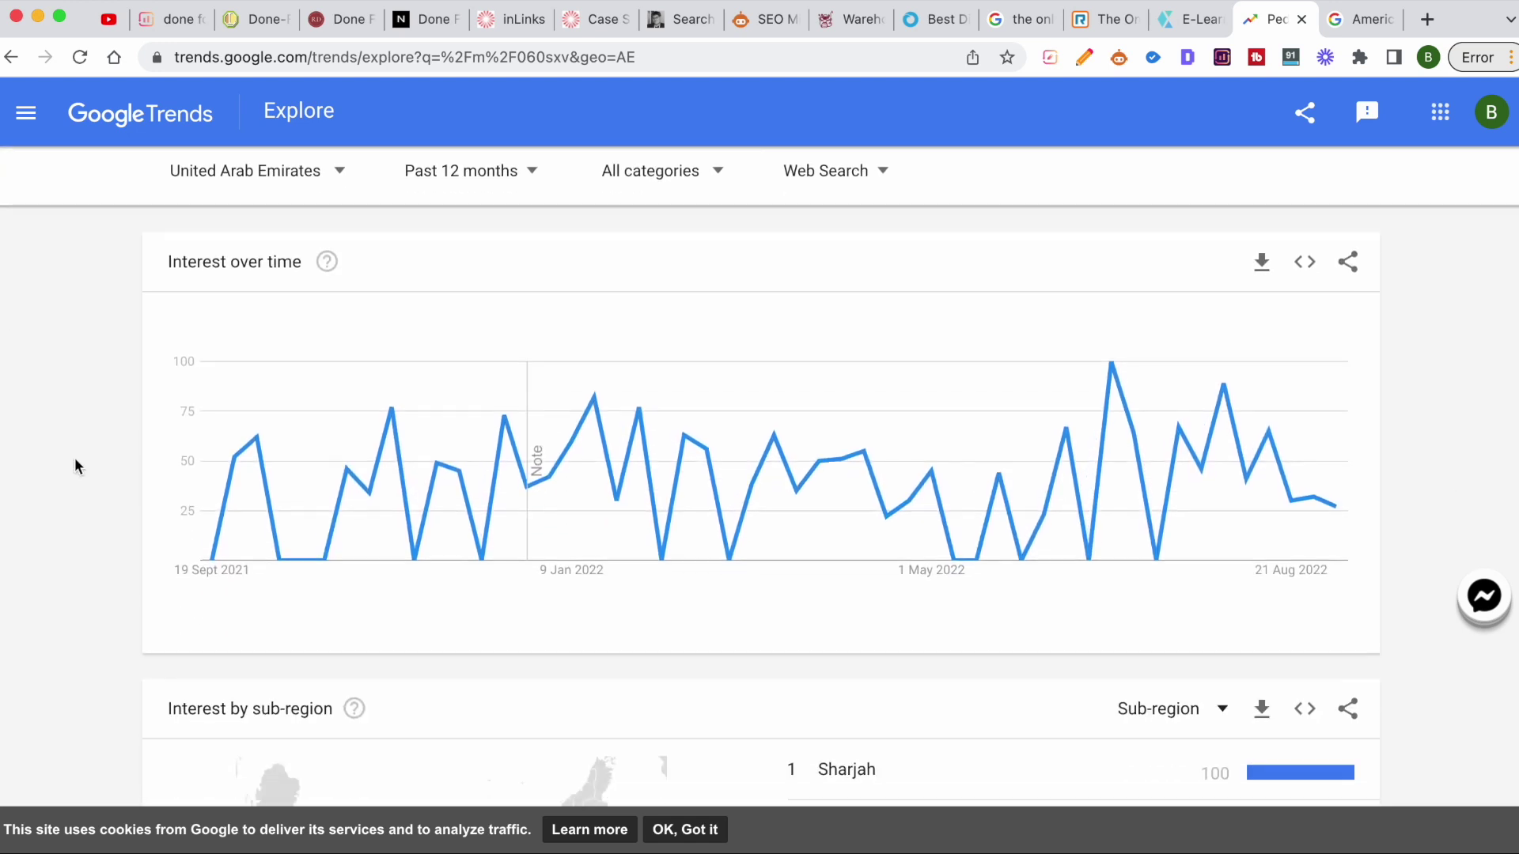
scroll(501, 502, "up", 4)
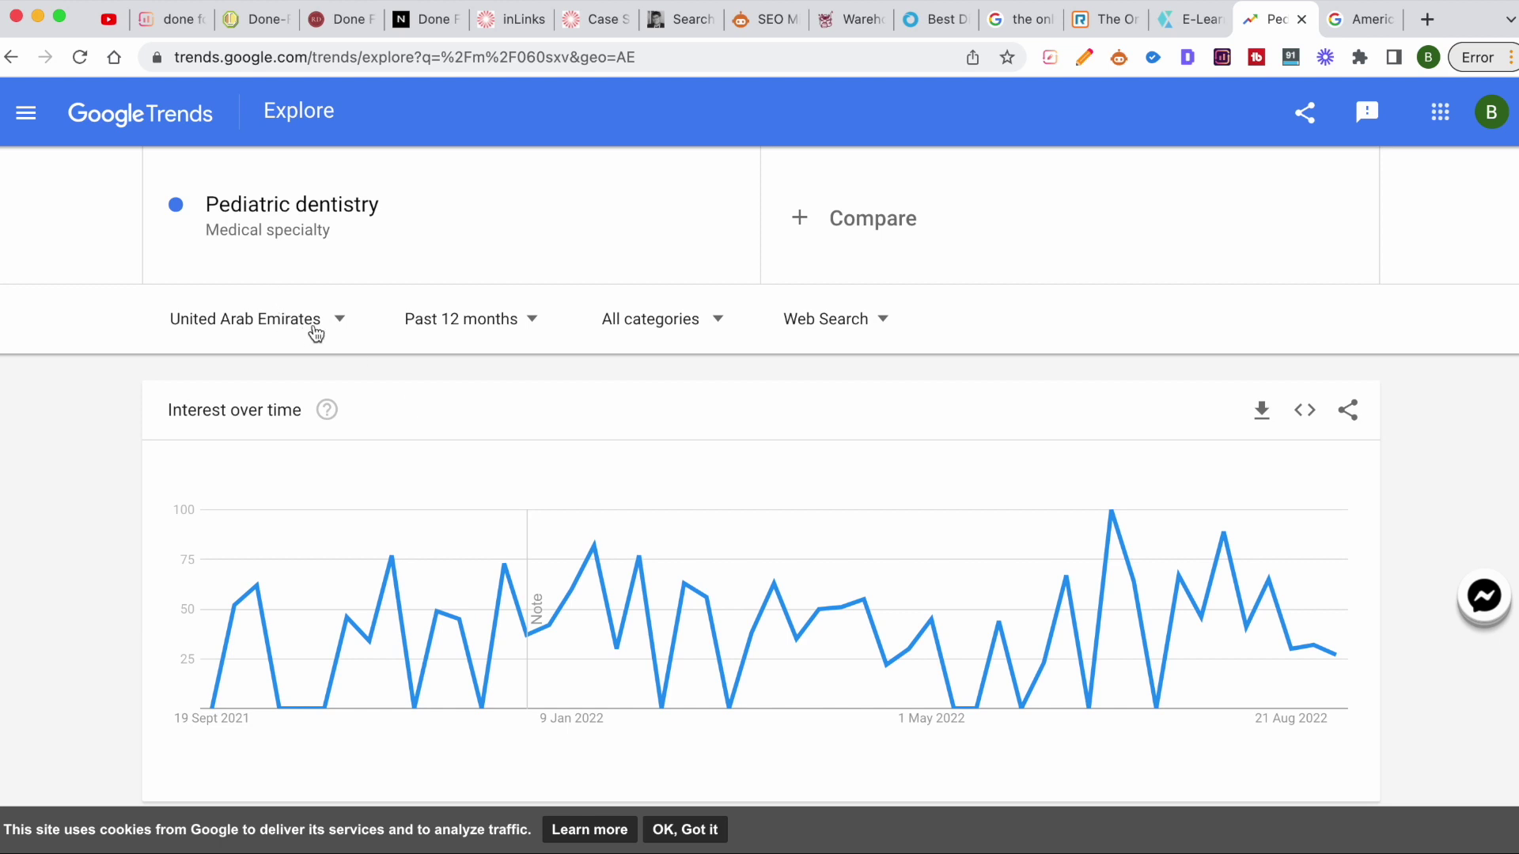
Set the report's region to United States and view the interest over time and by sub-region
left_click(316, 332)
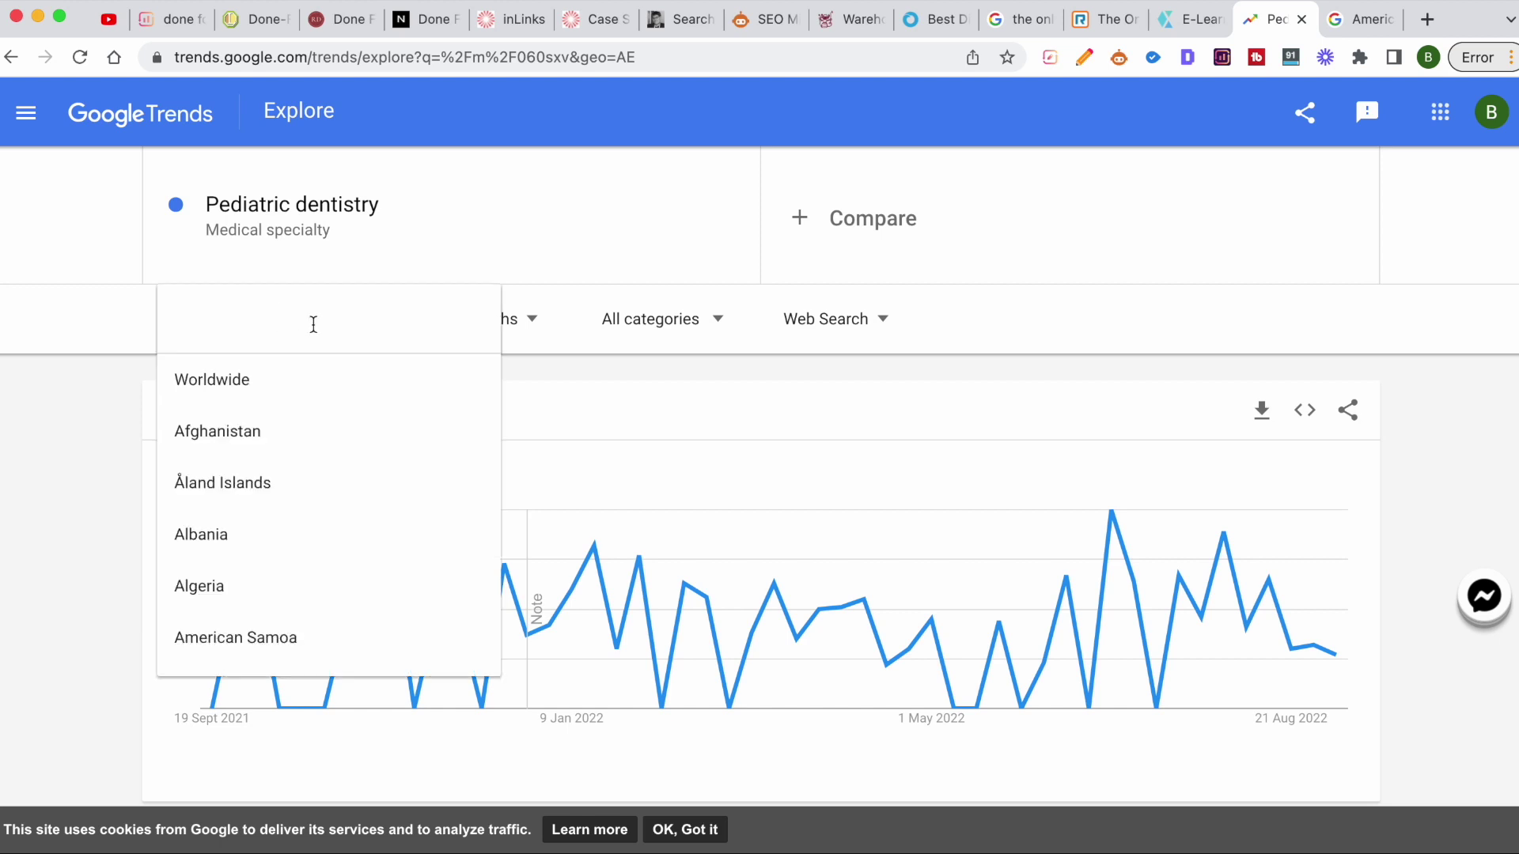
type("united")
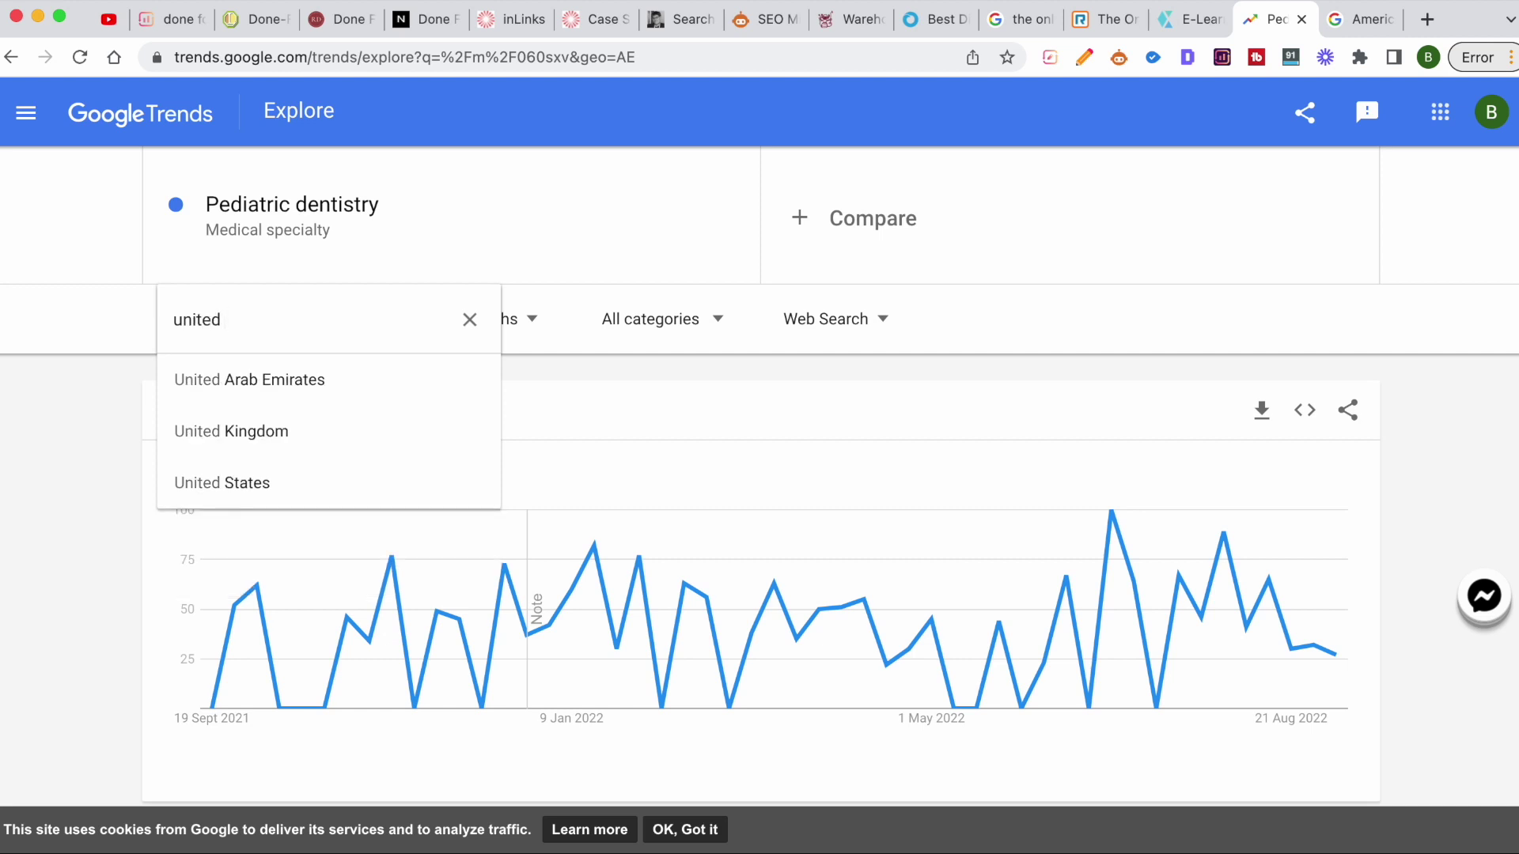
left_click(197, 484)
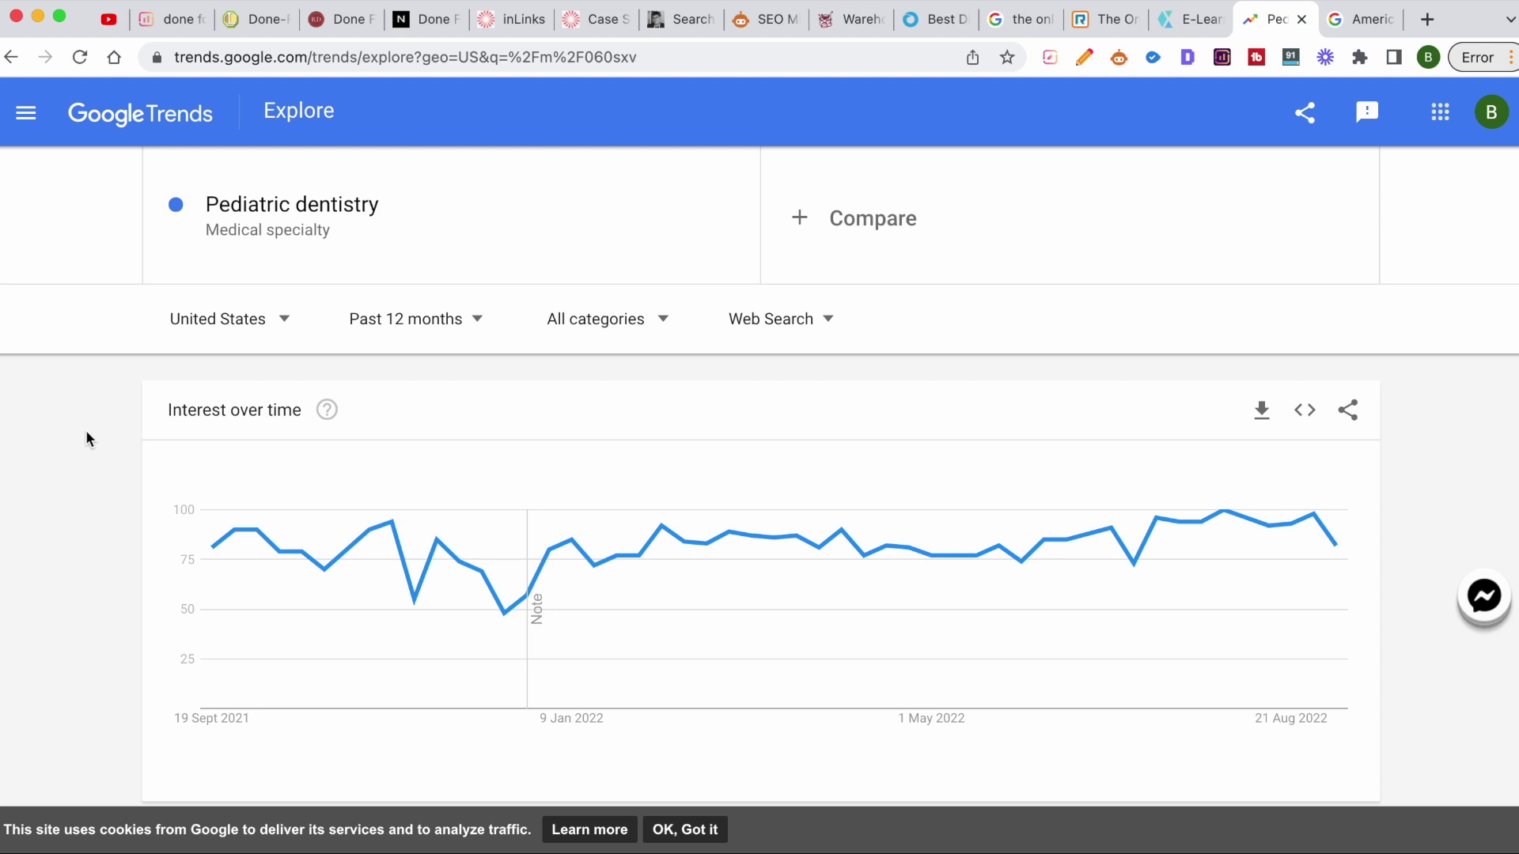
scroll(87, 439, "down", 2)
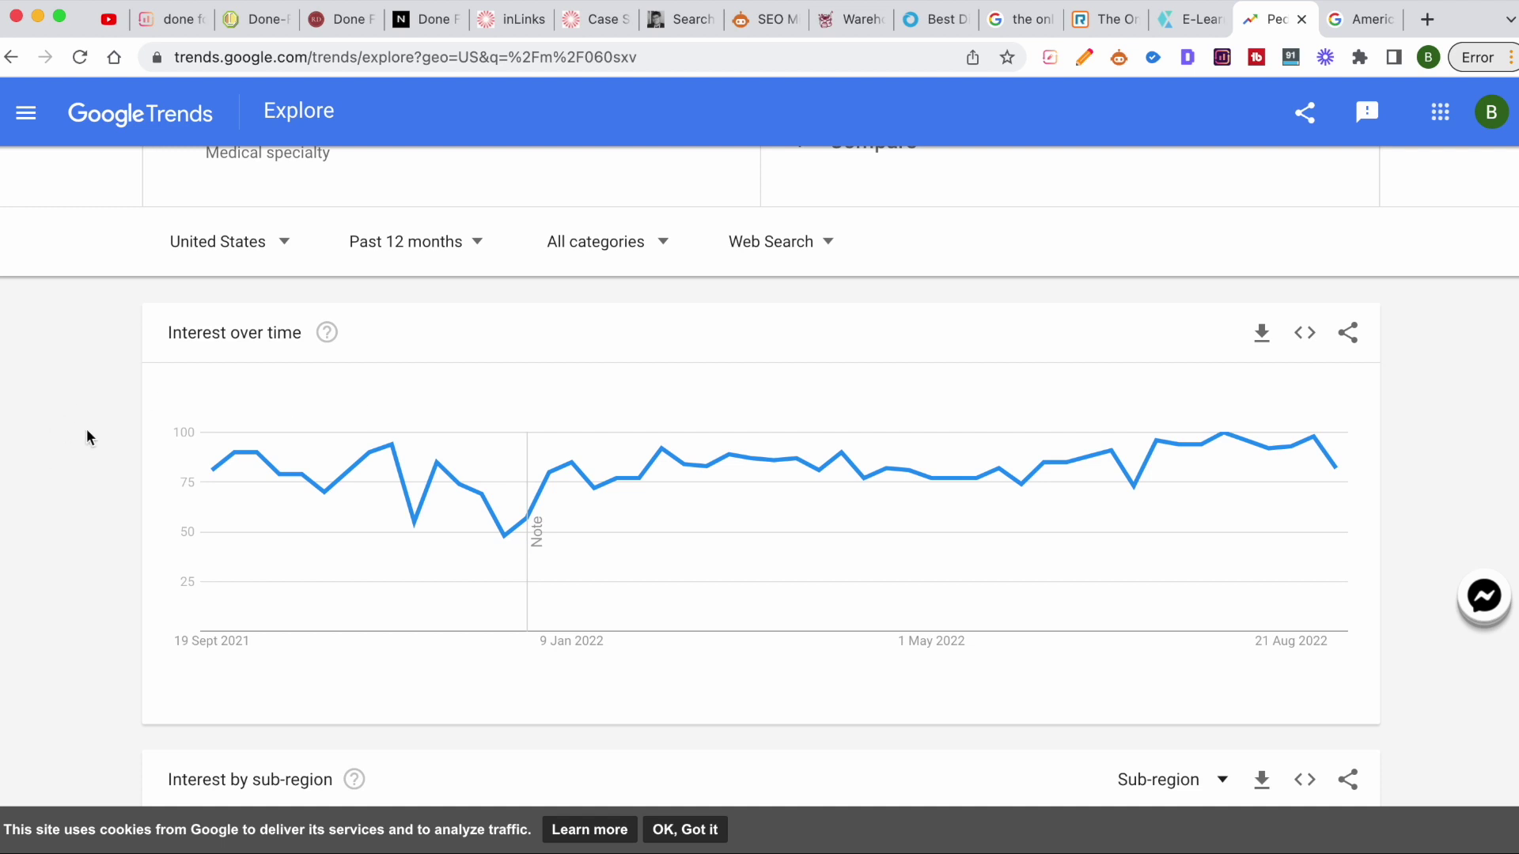
scroll(87, 439, "down", 6)
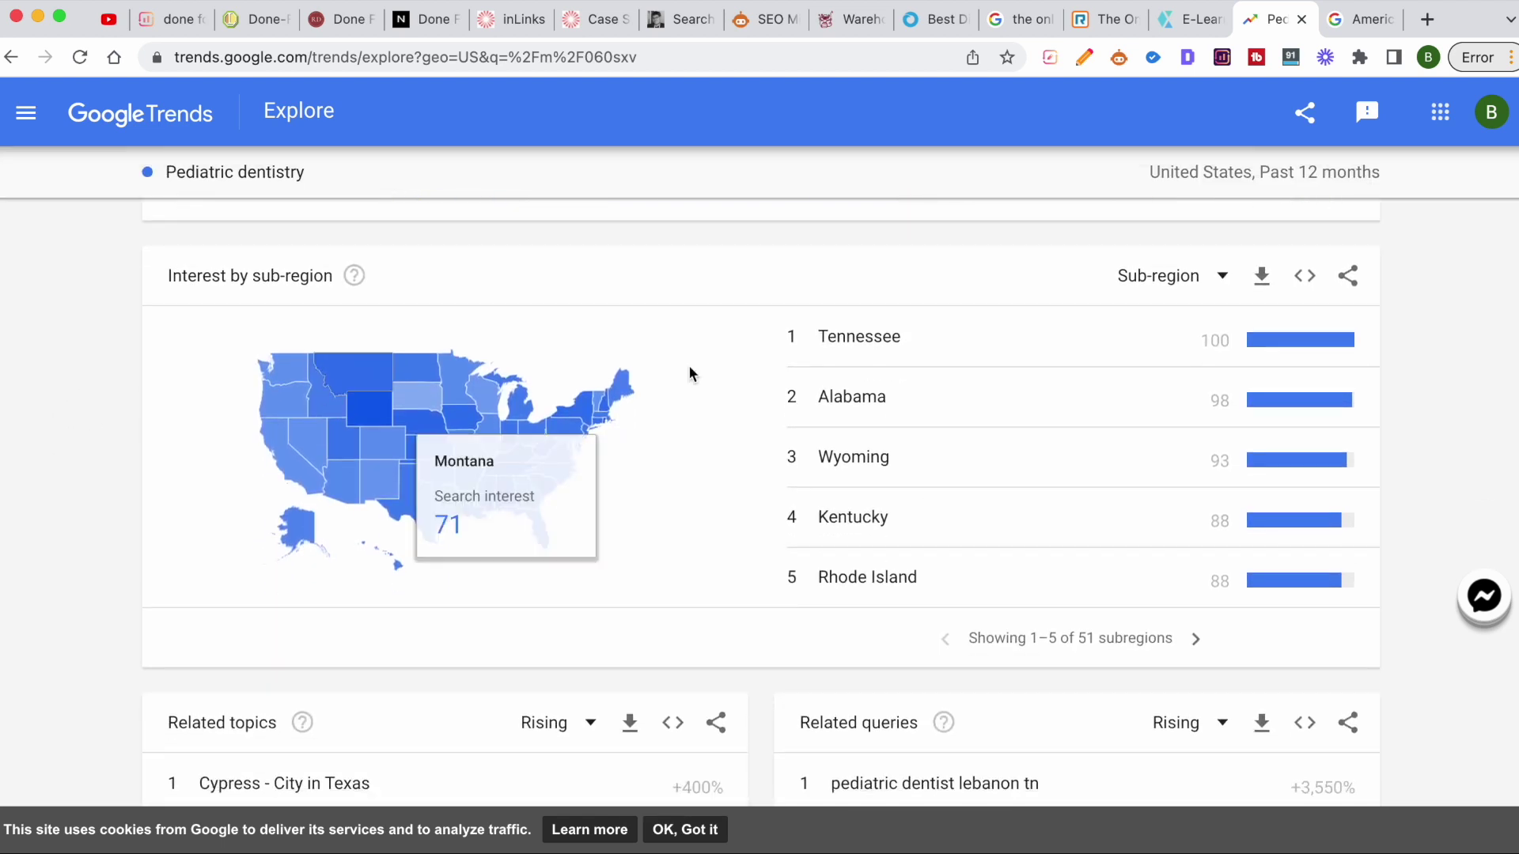
Review the Pediatric dentistry report's related topics and queries, and check the entity suggestions for its search term
scroll(85, 548, "down", 4)
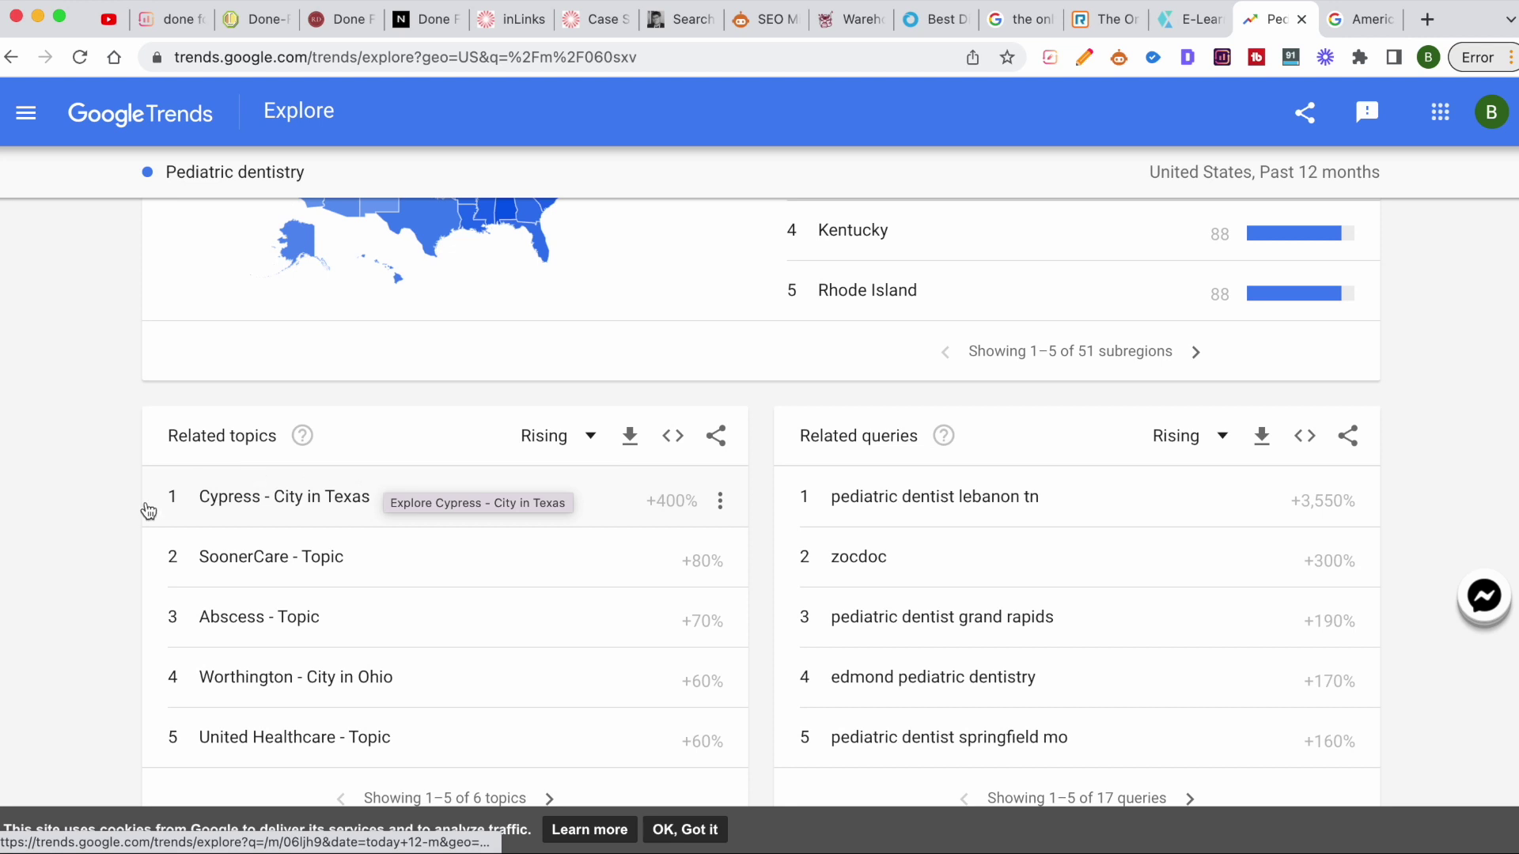
scroll(146, 509, "up", 10)
left_click(271, 203)
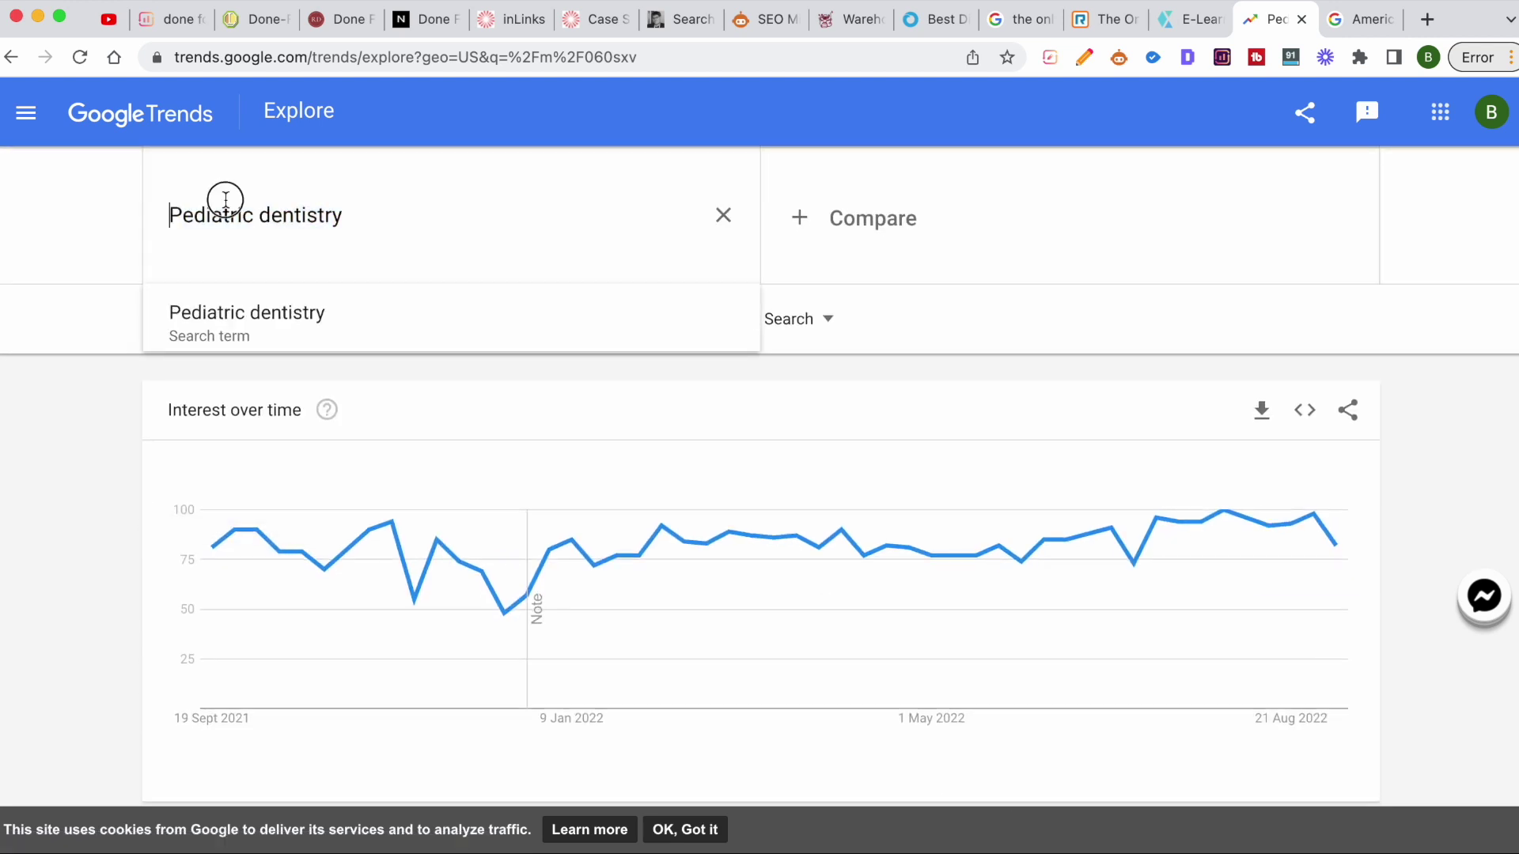
left_click(244, 197)
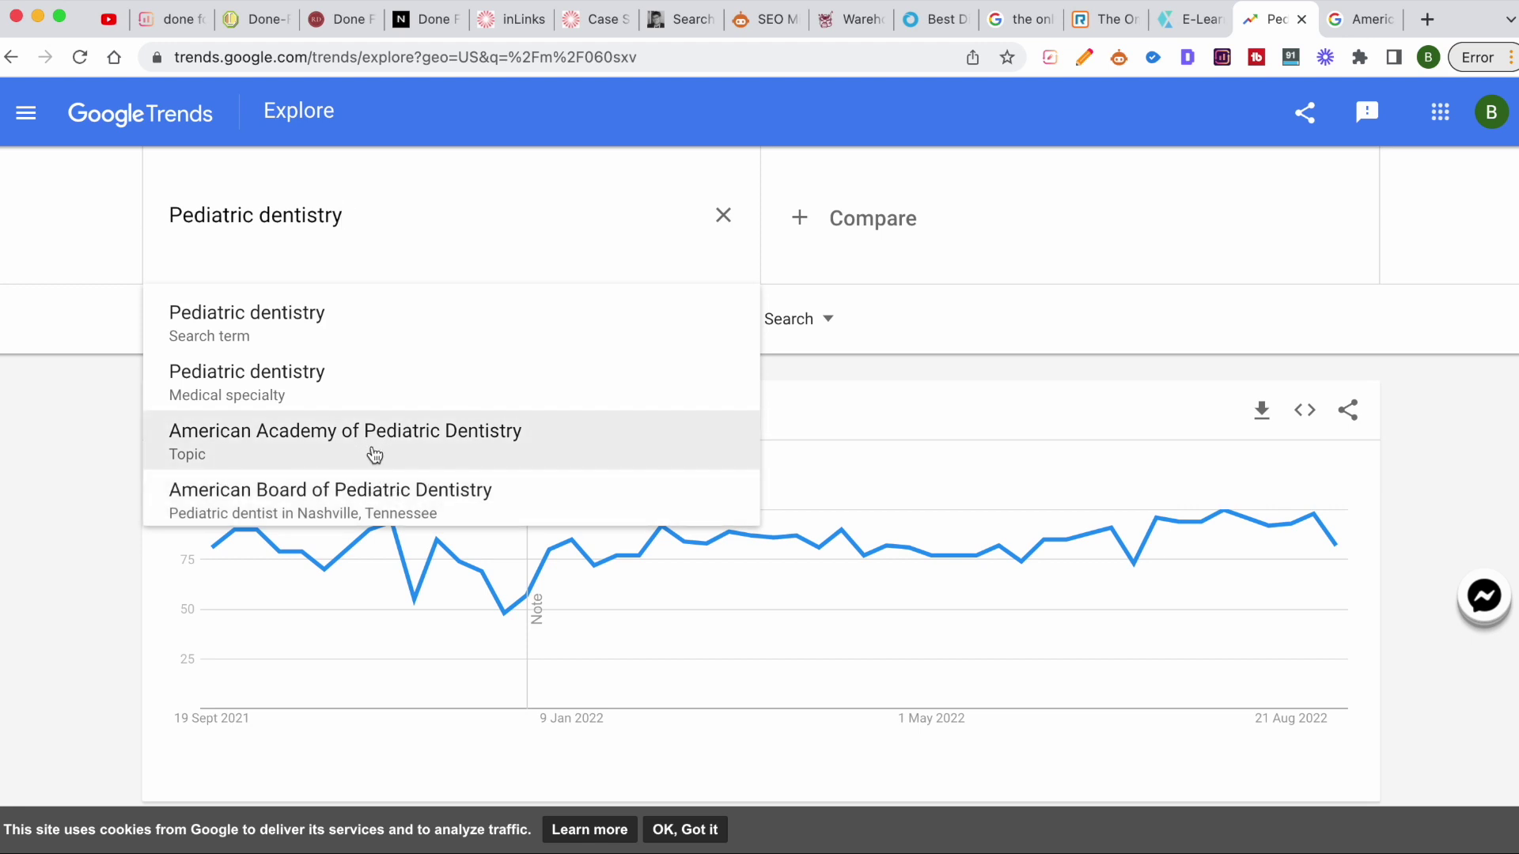
left_click(21, 534)
scroll(277, 514, "down", 3)
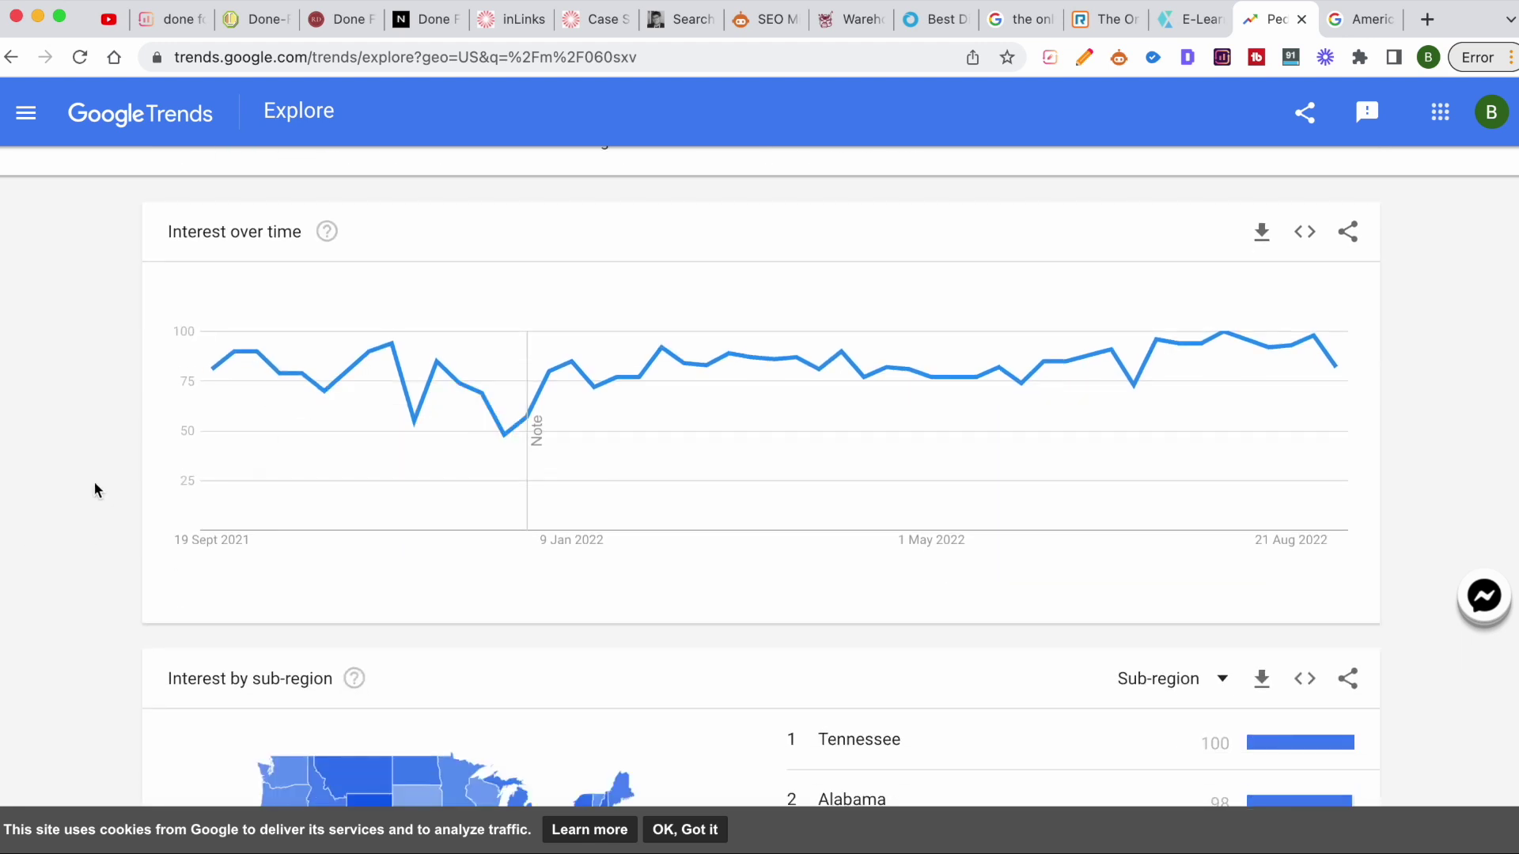
scroll(95, 490, "up", 5)
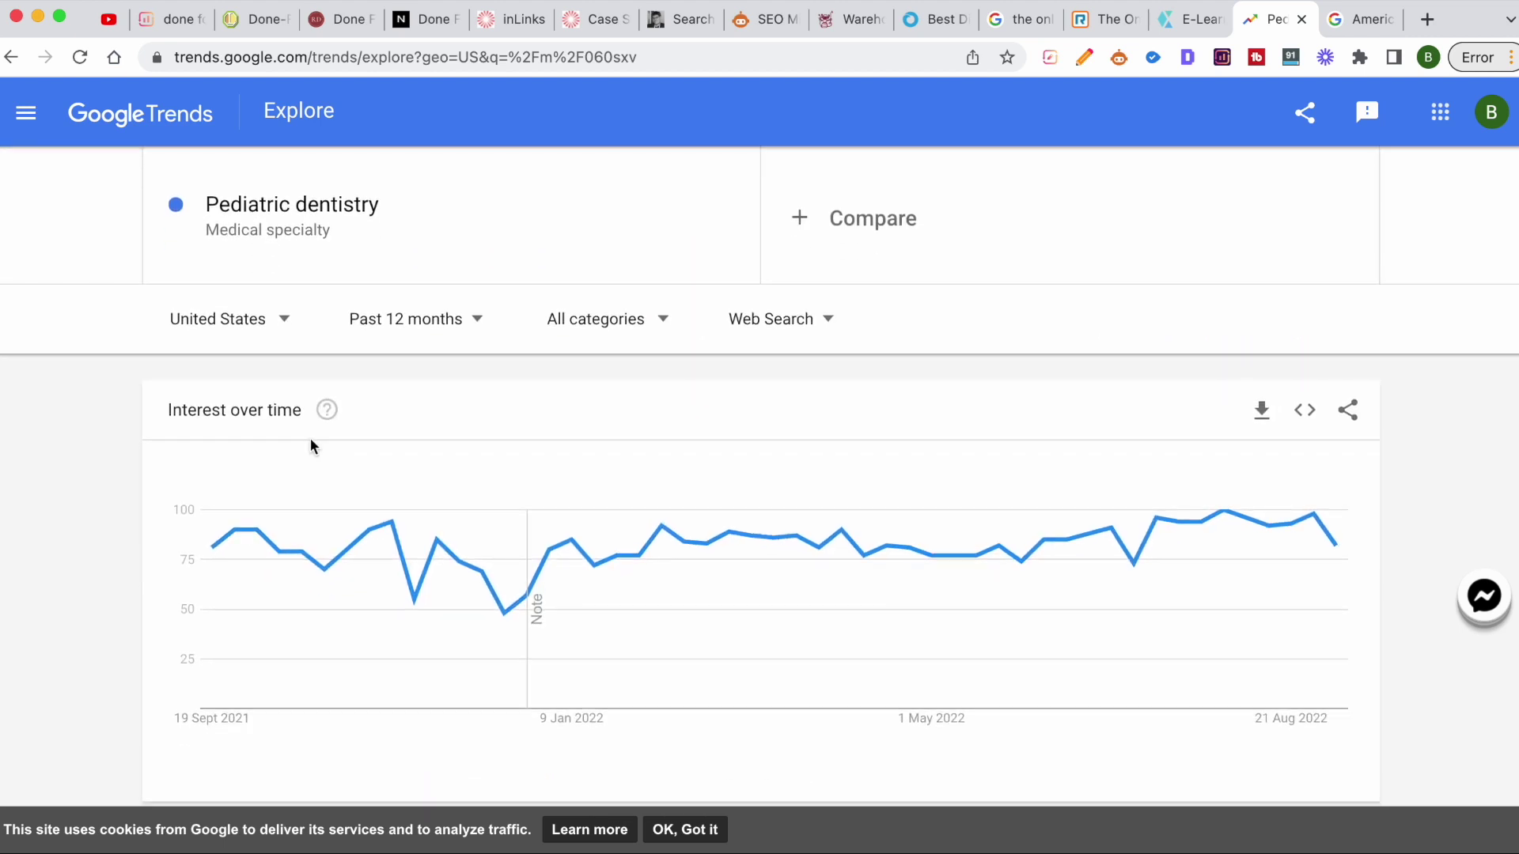
Add the medical specialty Cosmetic dentistry as a comparison to Pediatric dentistry and view both interest curves over time
left_click(920, 226)
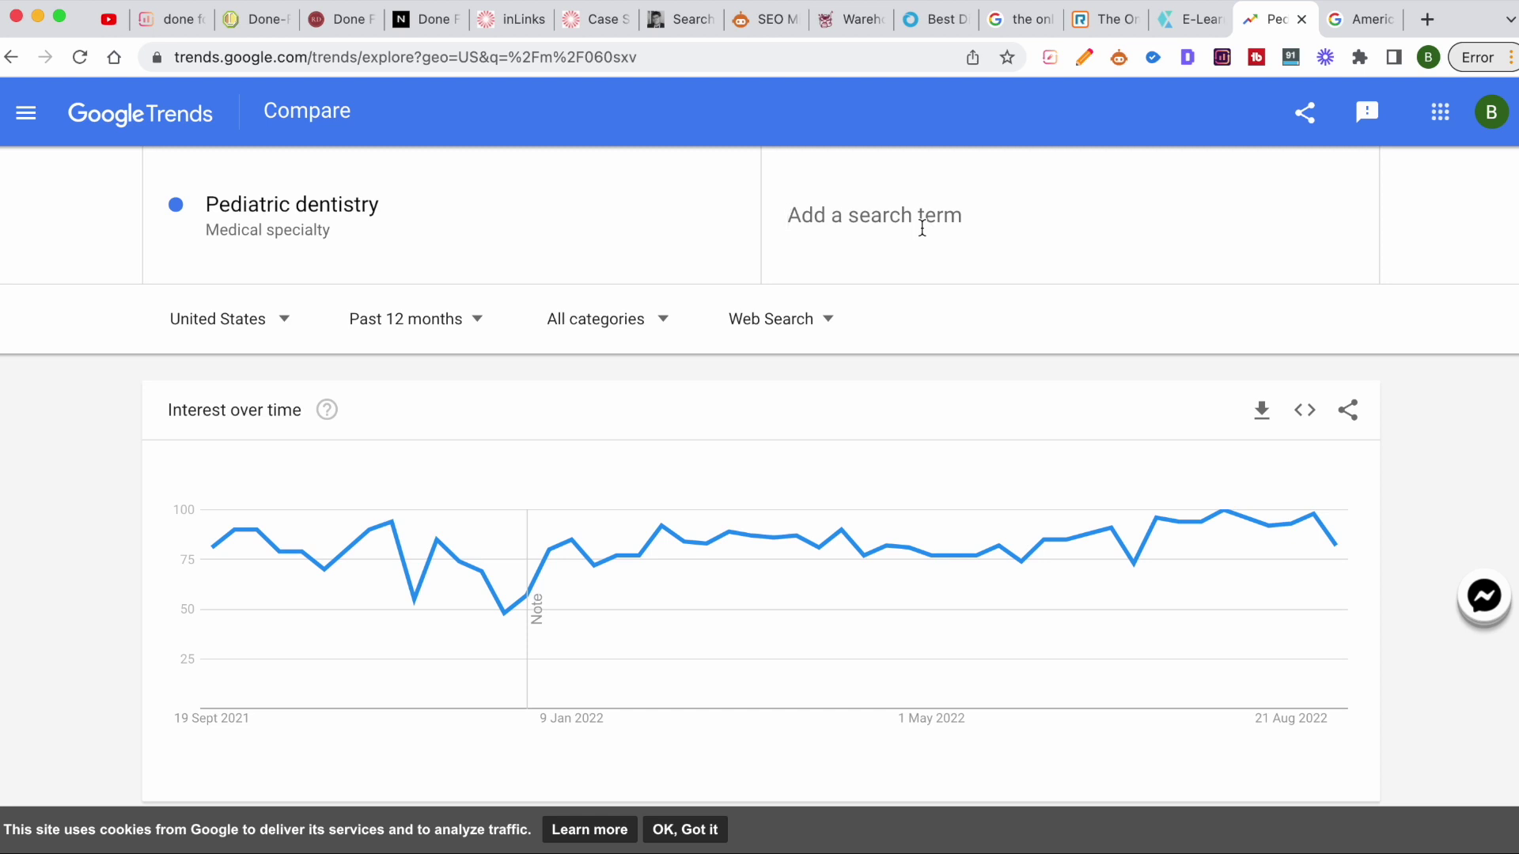
type("cosmetic dentistry")
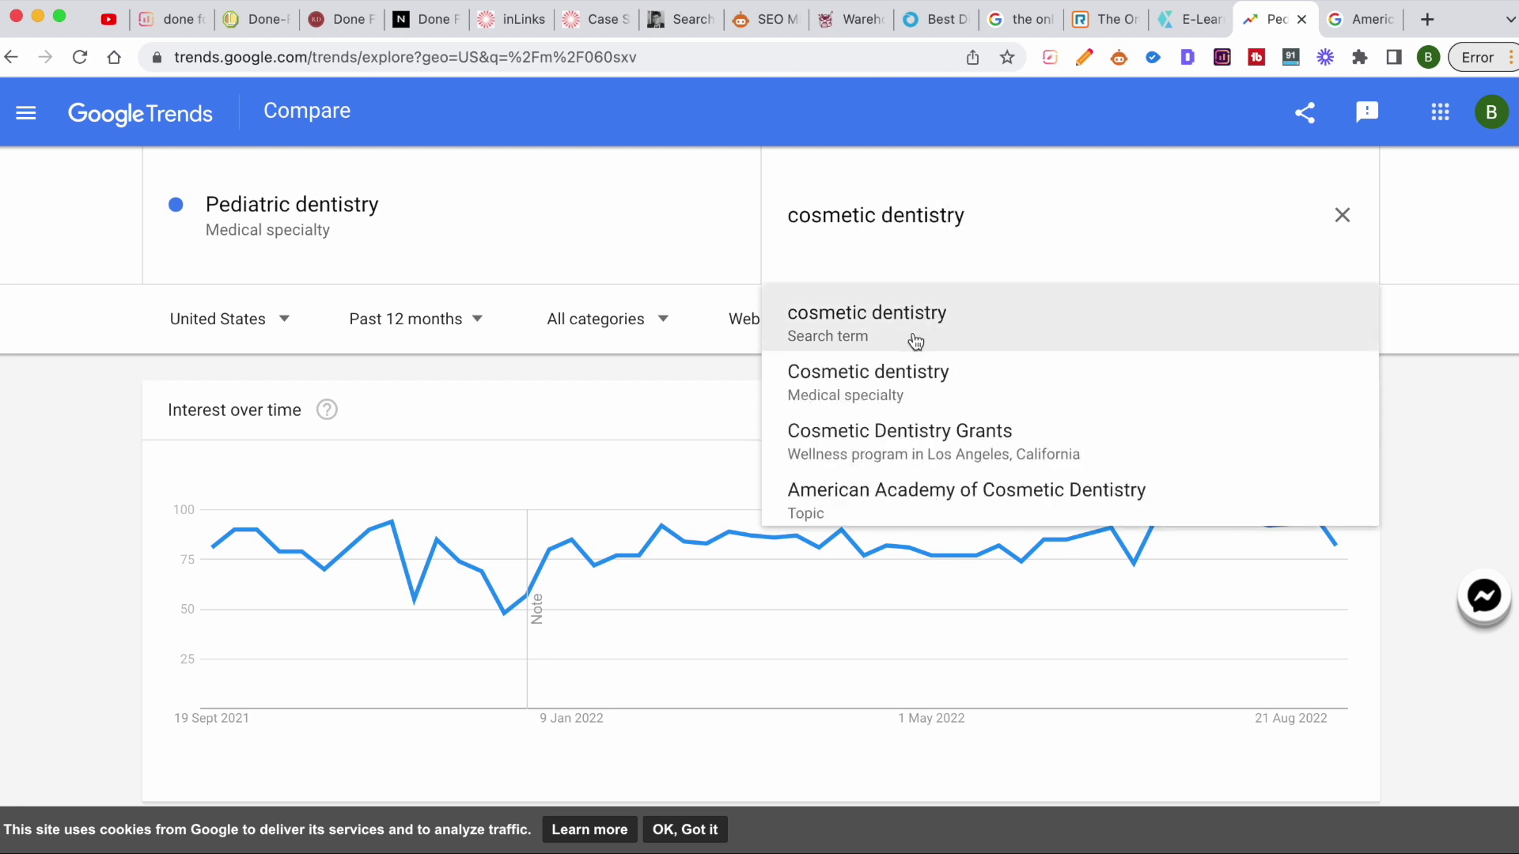
left_click(922, 392)
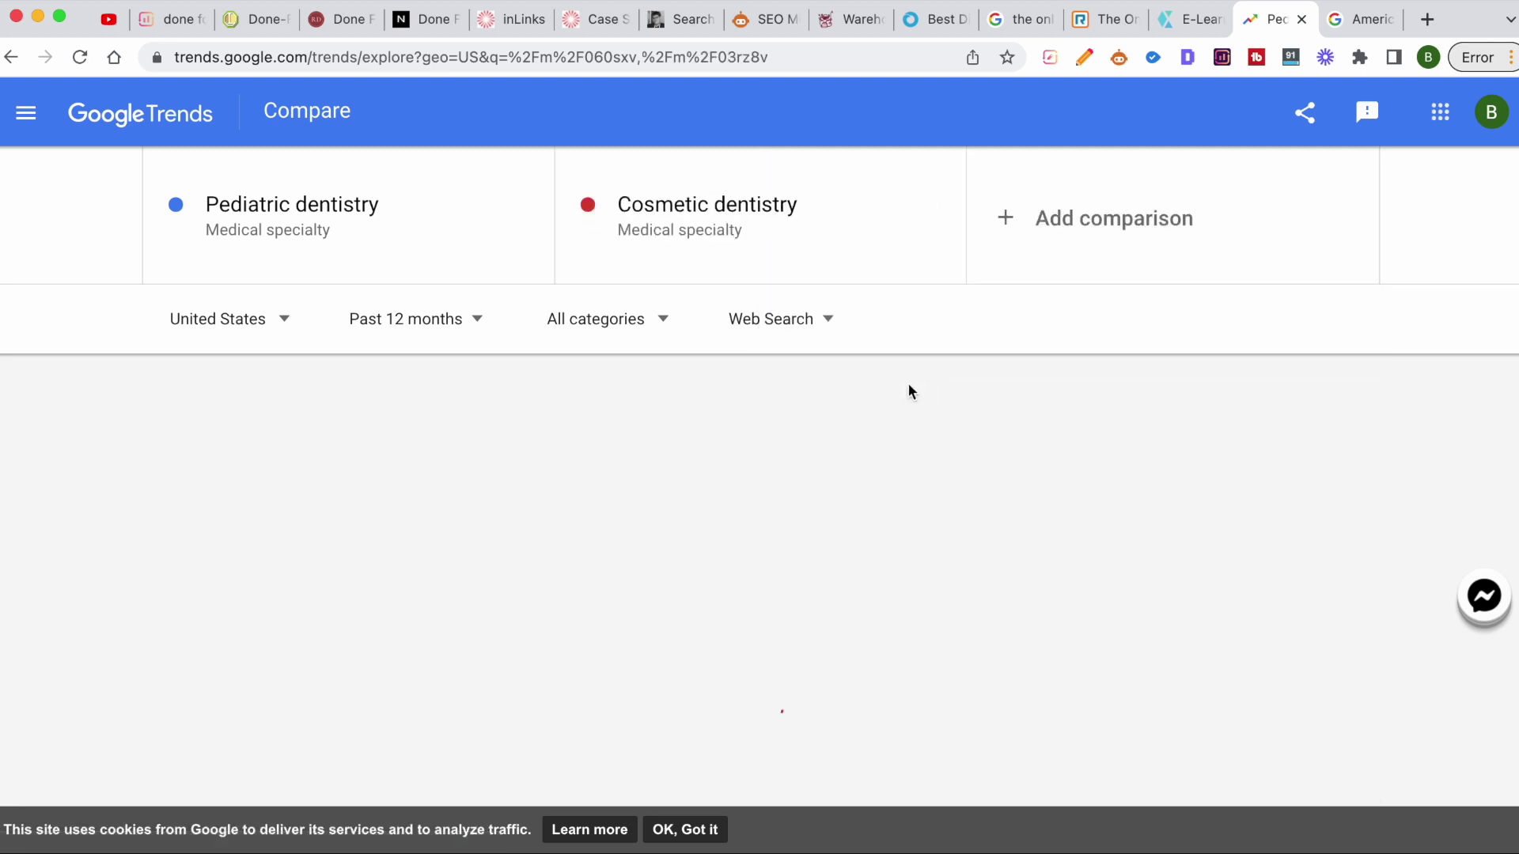
scroll(111, 423, "down", 3)
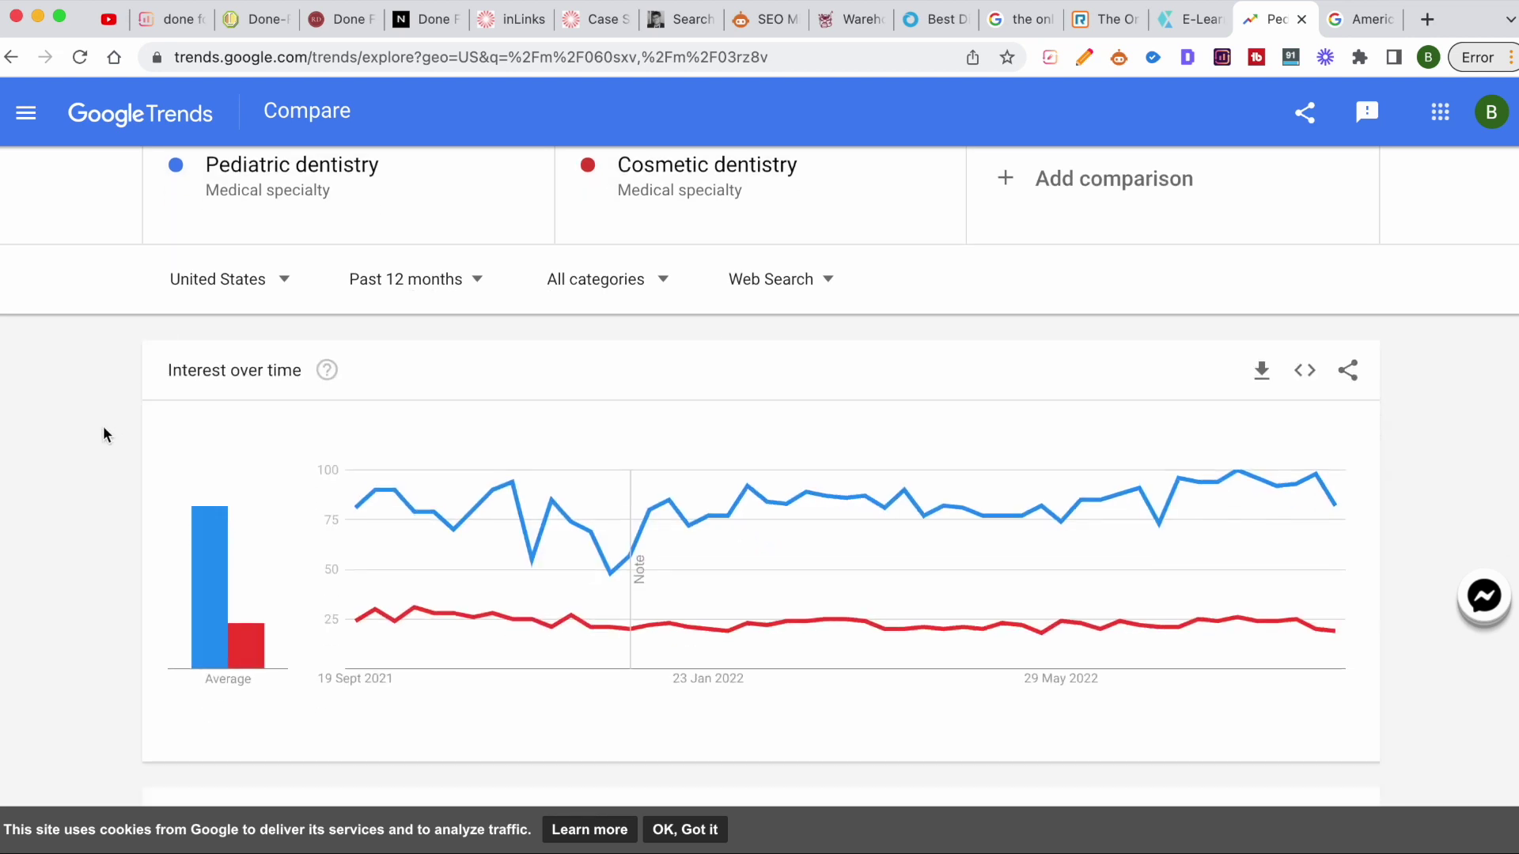
scroll(558, 533, "up", 3)
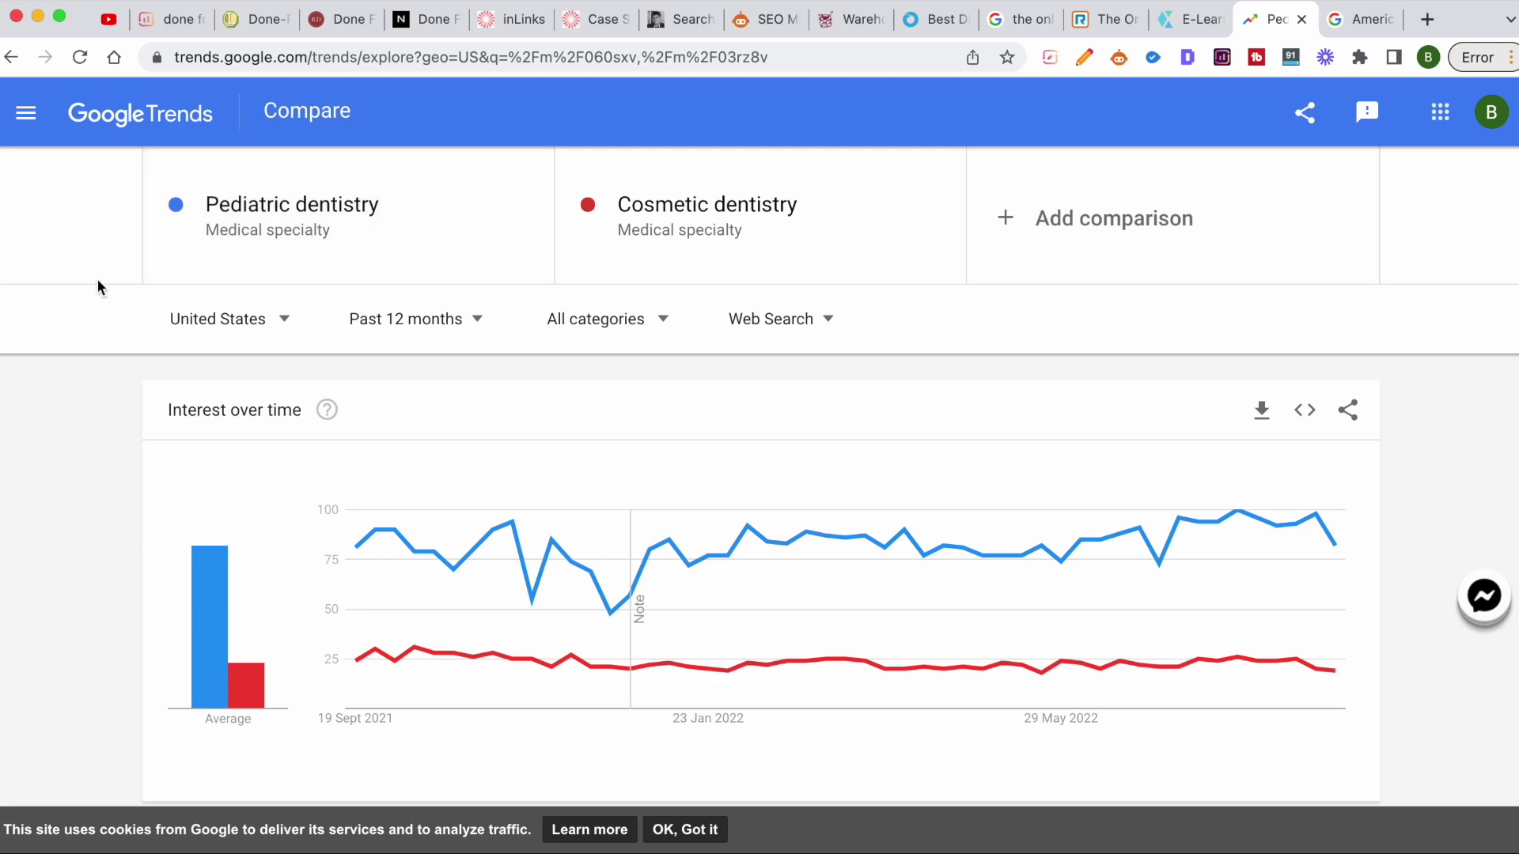
Examine the compared breakdown by sub-region and the rising related queries for Pediatric dentistry
scroll(90, 341, "down", 5)
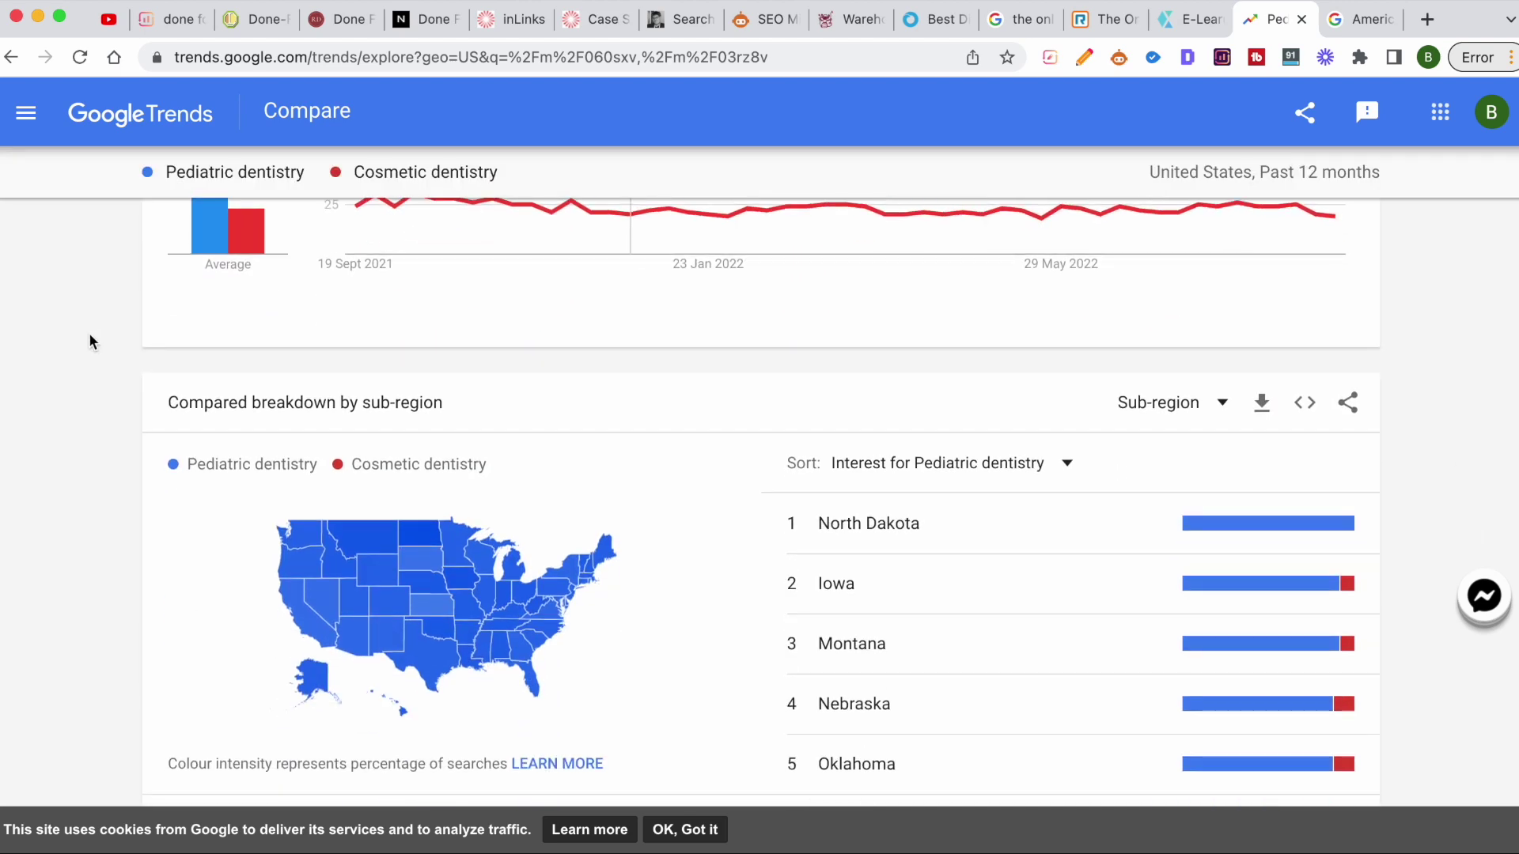
scroll(90, 341, "down", 1)
scroll(89, 342, "down", 6)
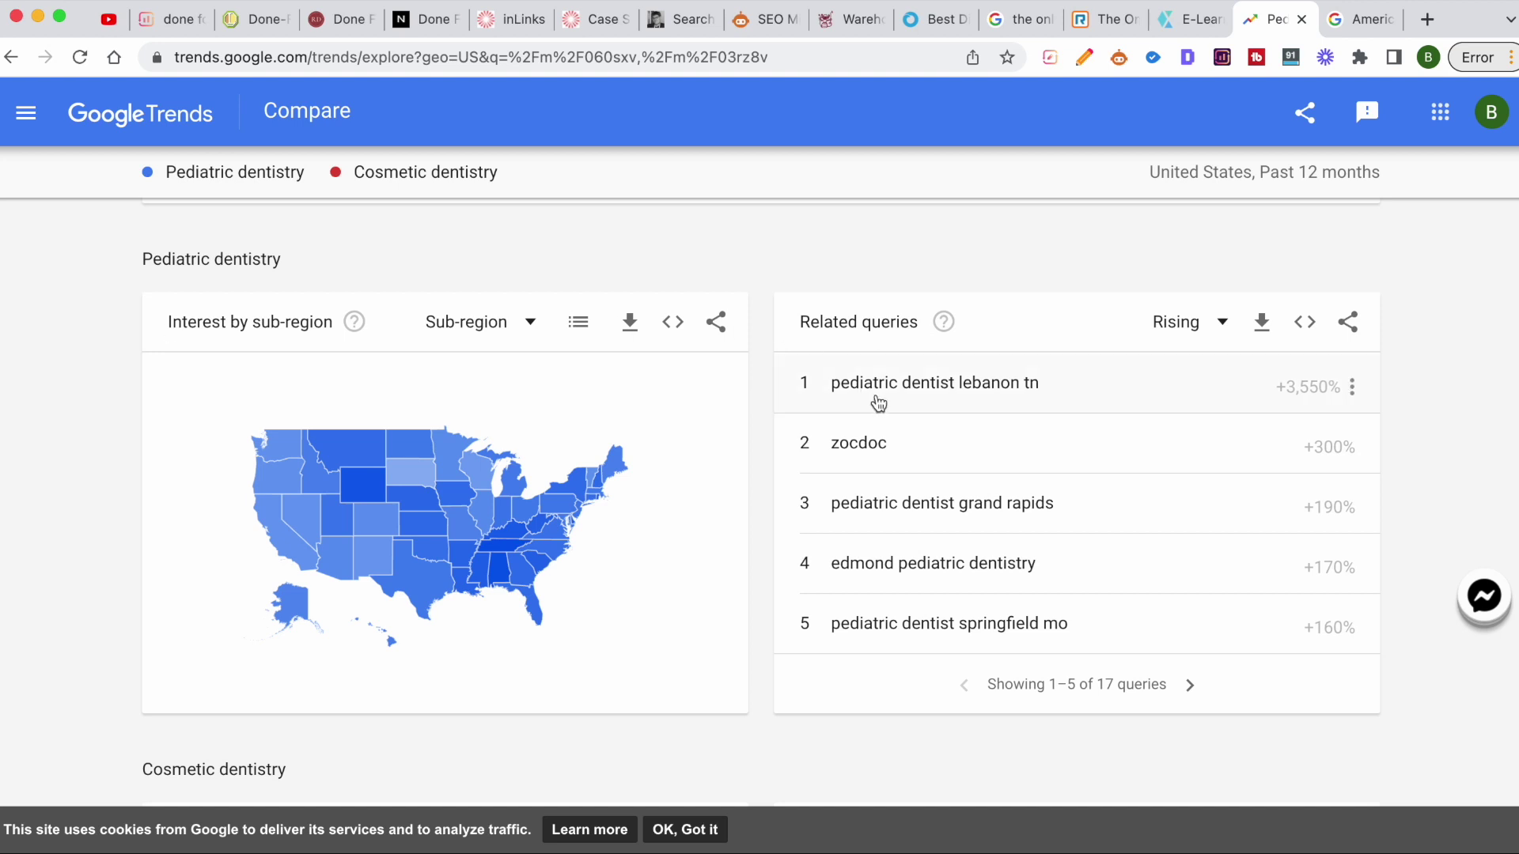
left_click_drag(827, 384, 1056, 397)
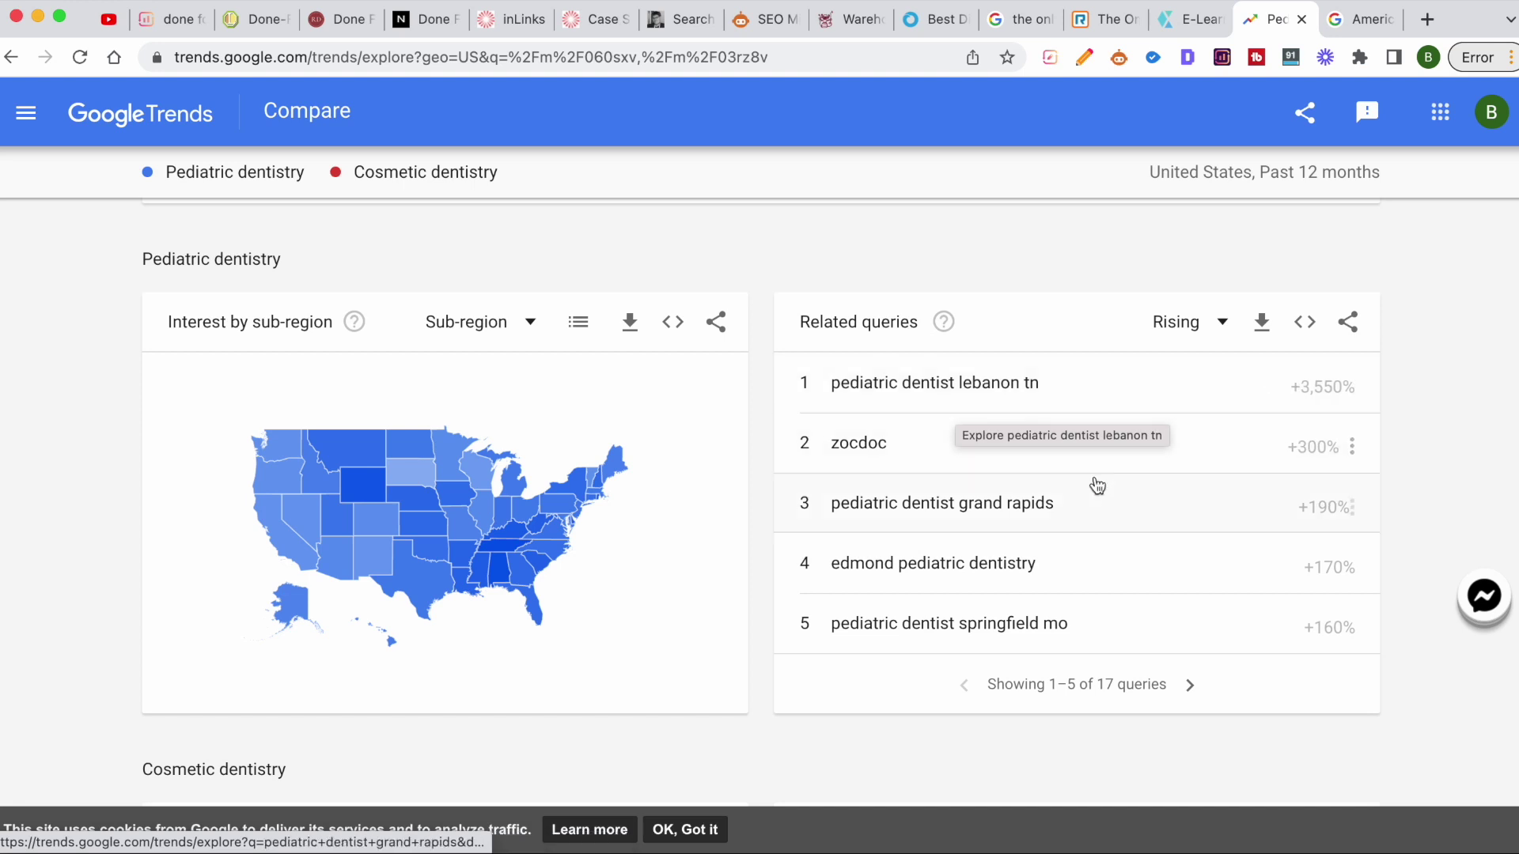
scroll(1098, 454, "down", 3)
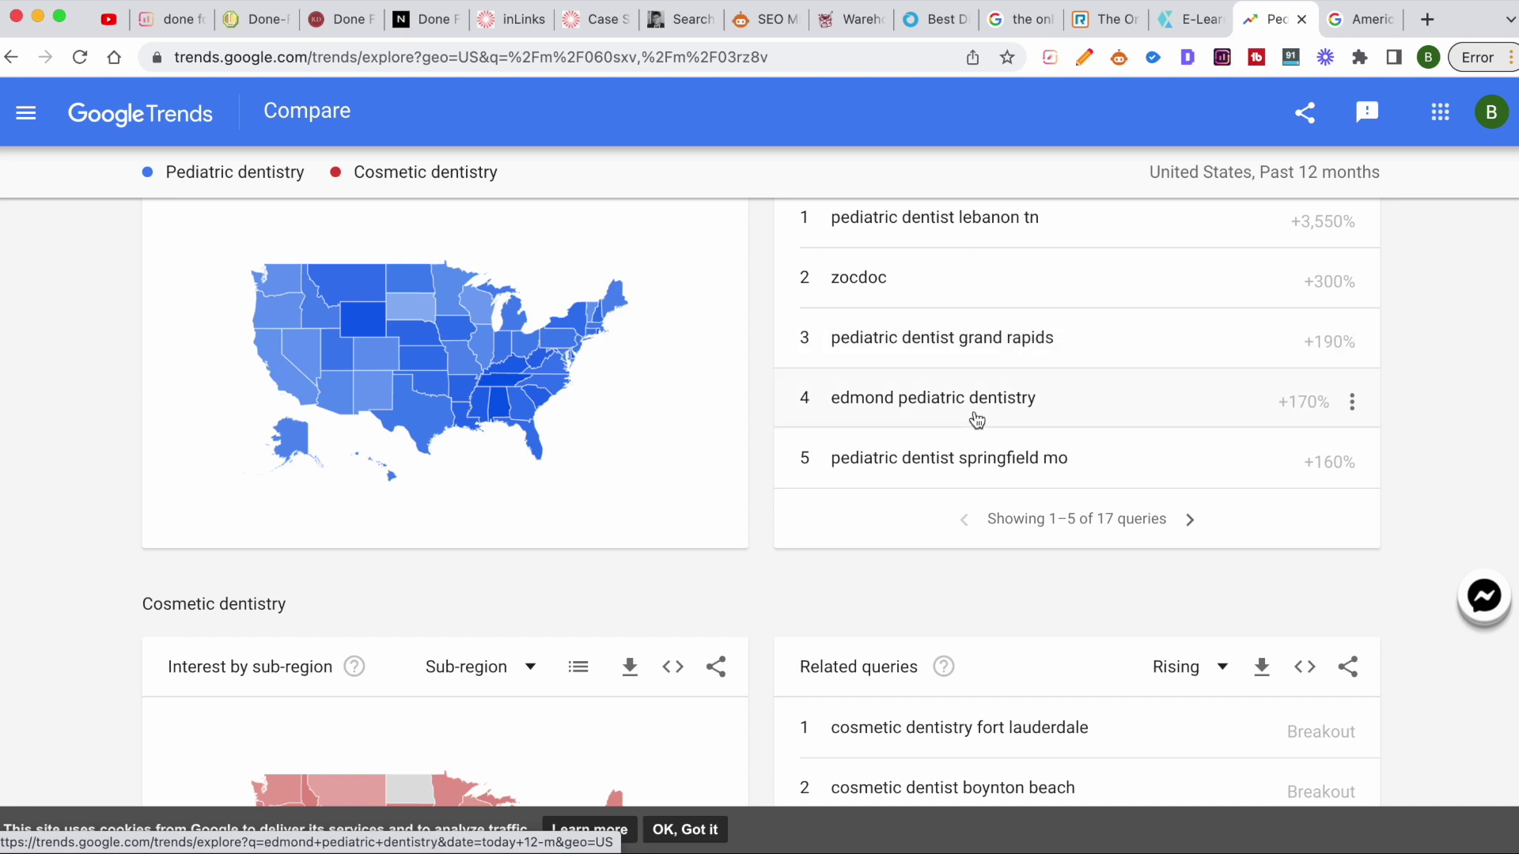
scroll(977, 419, "up", 3)
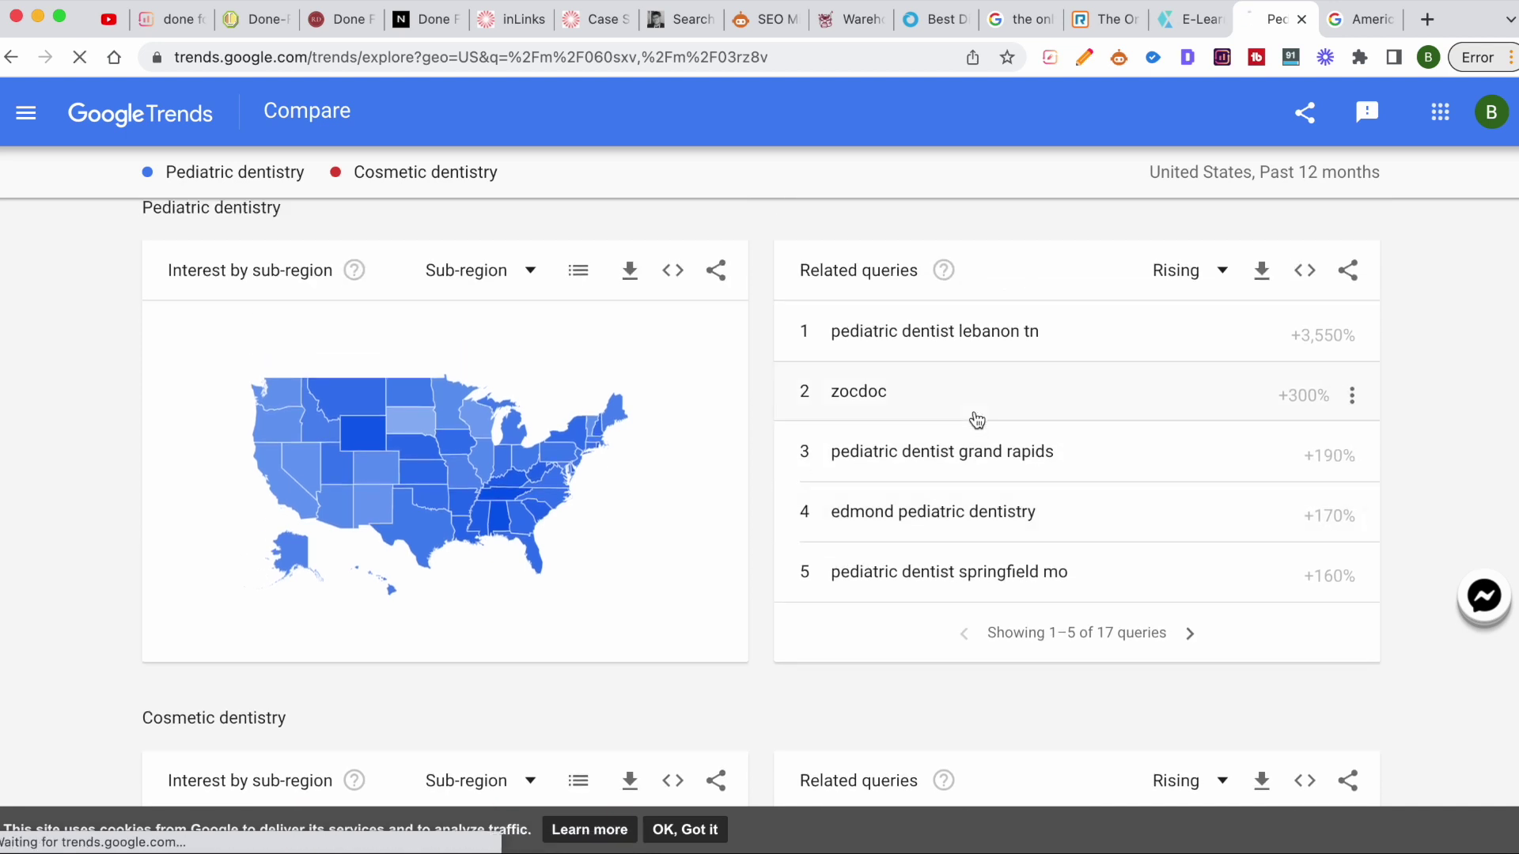
Open the trend report for the related query "zocdoc", then return to the Pediatric and Cosmetic dentistry comparison
left_click(977, 419)
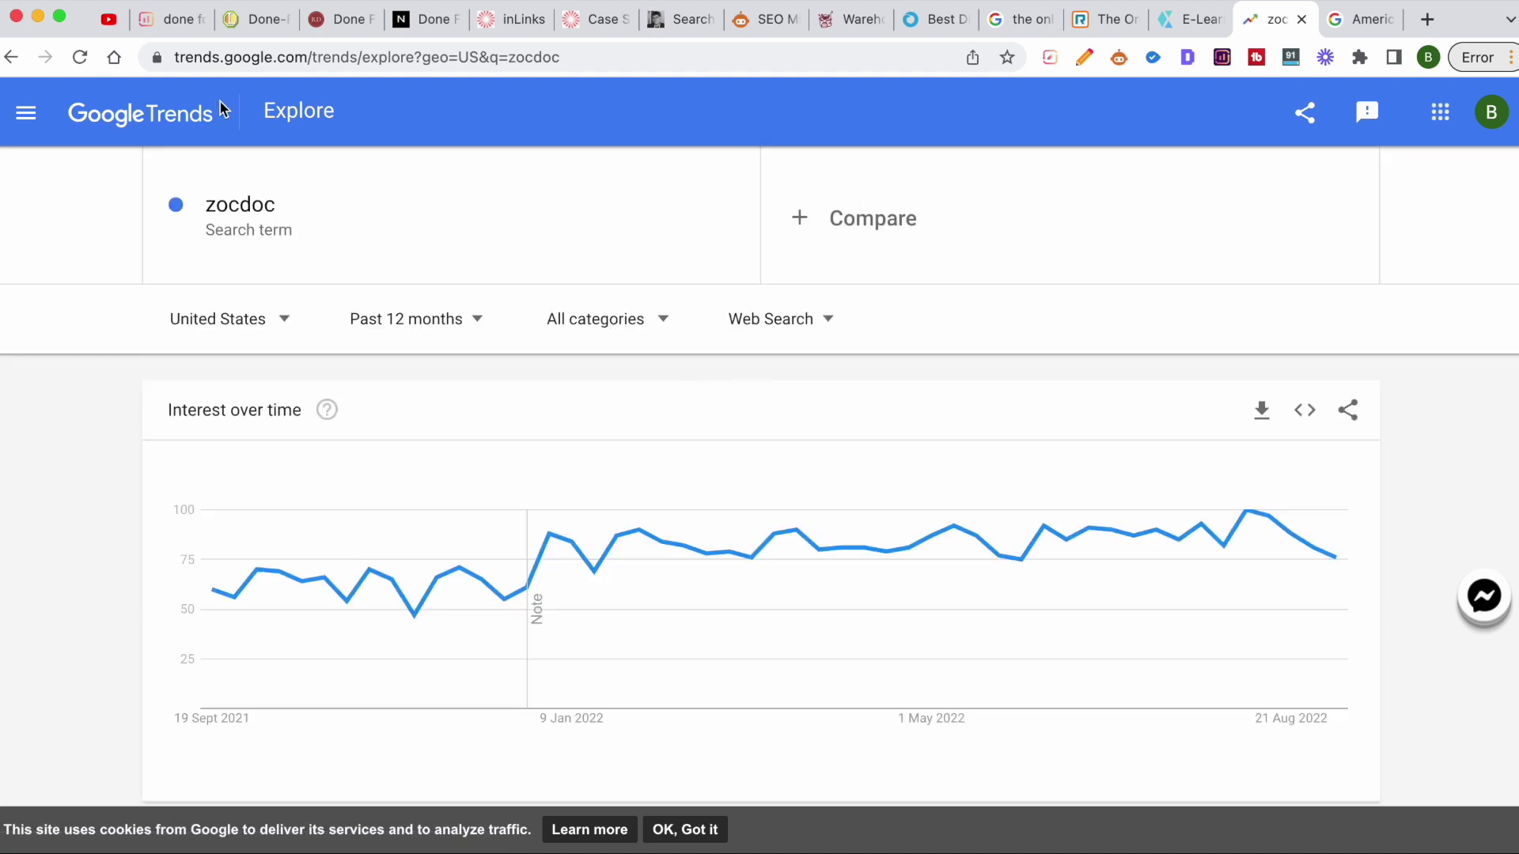
left_click(11, 57)
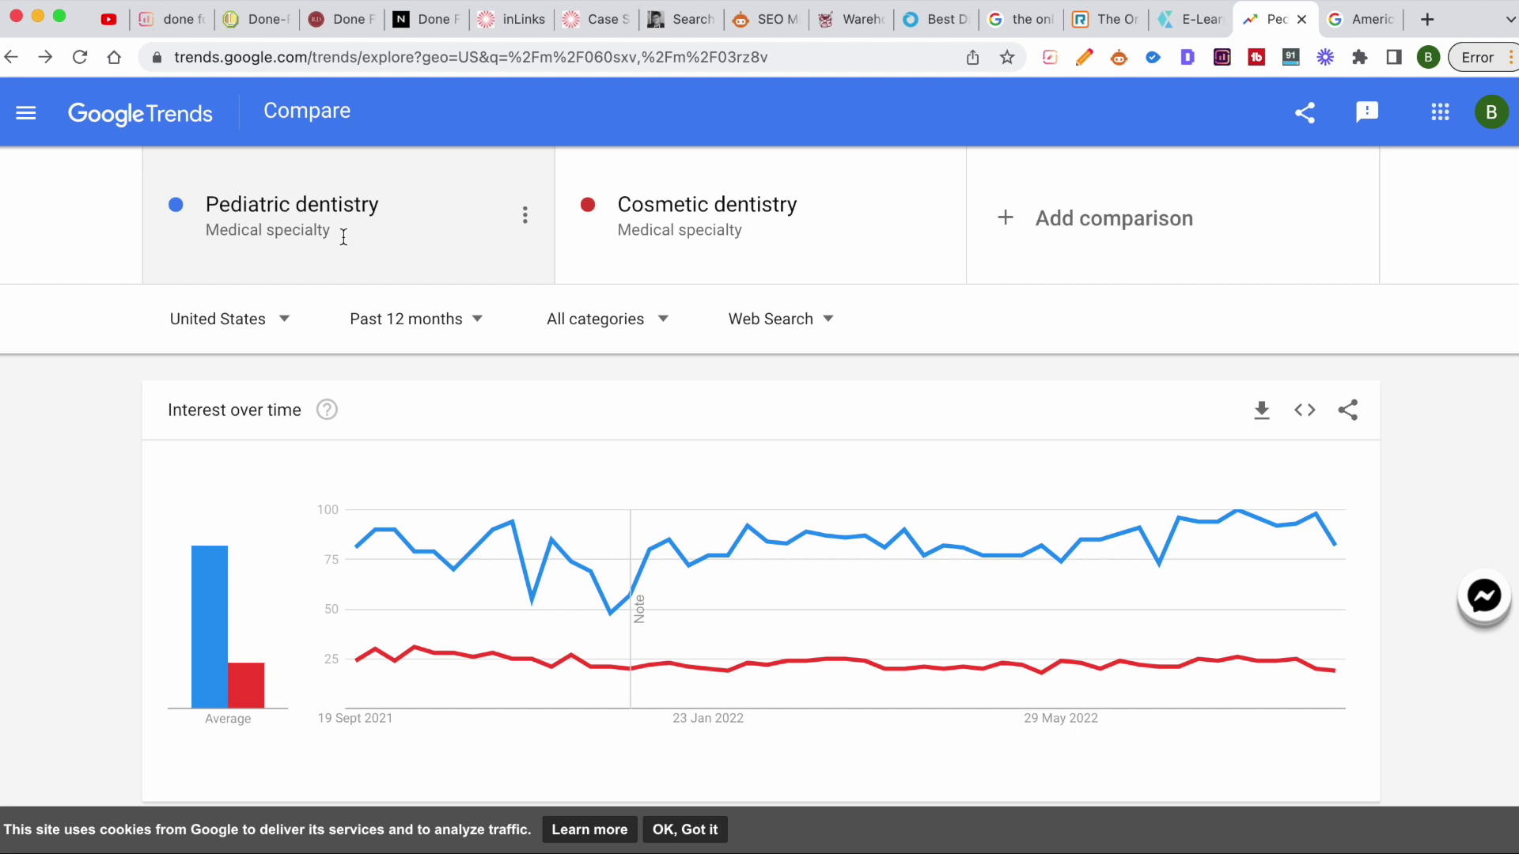
left_click(344, 237)
left_click(118, 439)
Study the comparison's interest over time alongside the sub-region breakdown and the rising queries related to Pediatric dentistry
scroll(651, 395, "down", 3)
scroll(651, 395, "down", 7)
scroll(791, 411, "down", 7)
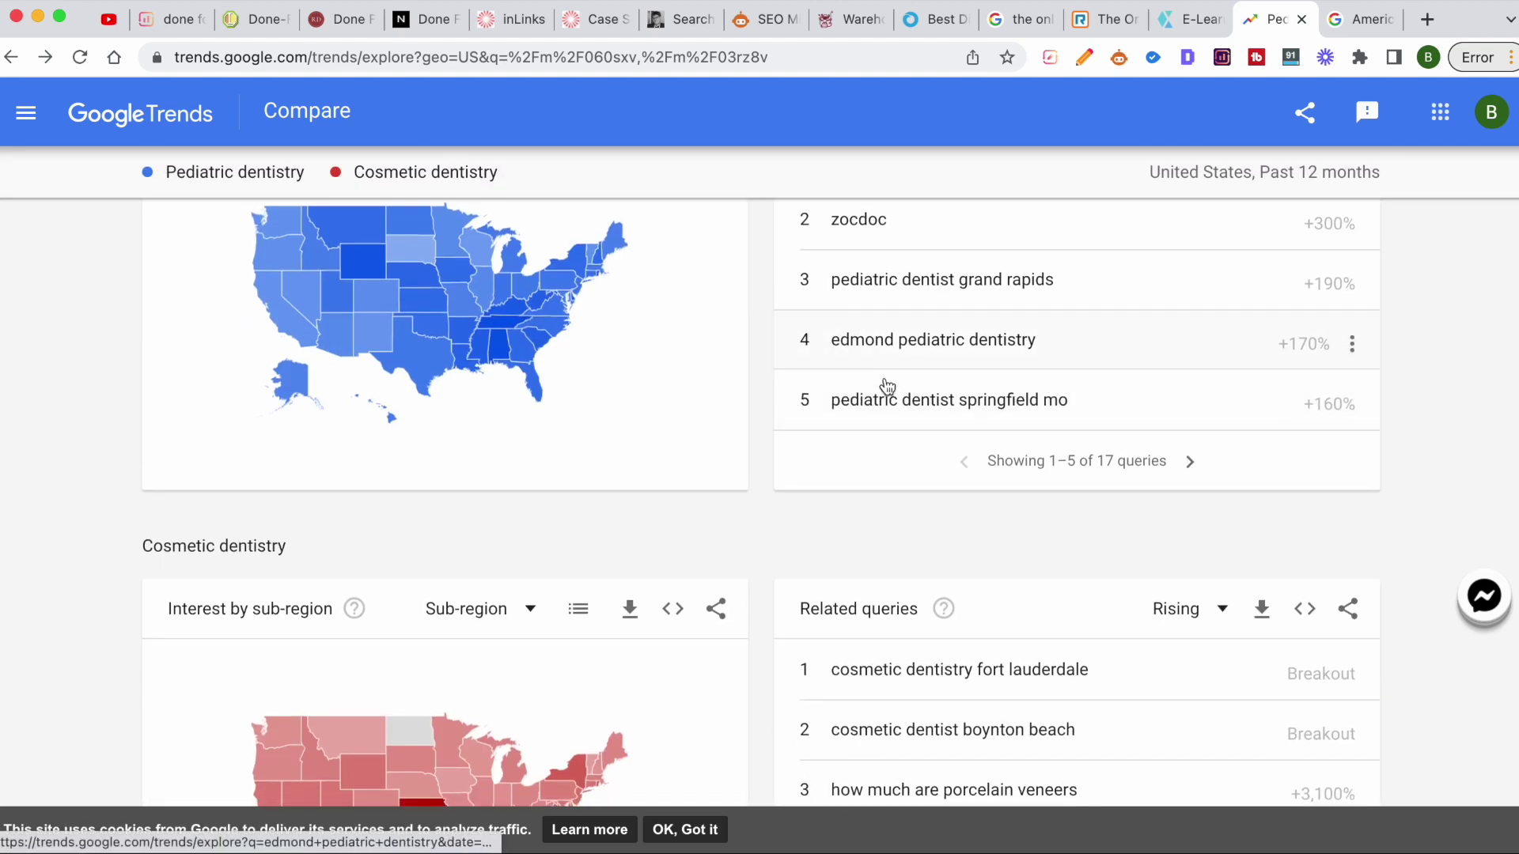
scroll(1040, 501, "up", 1)
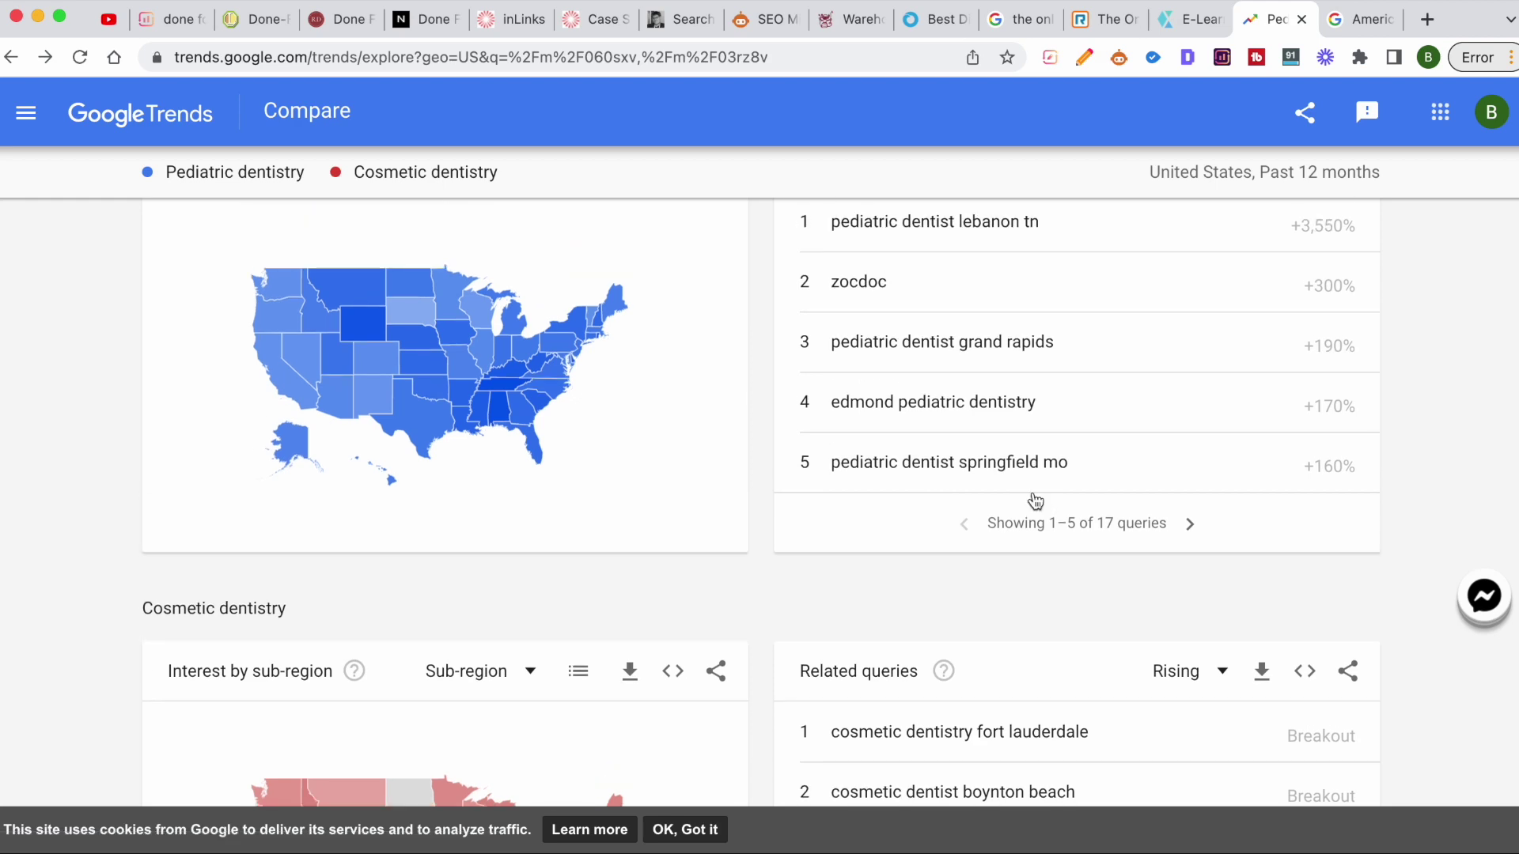
scroll(1034, 500, "up", 15)
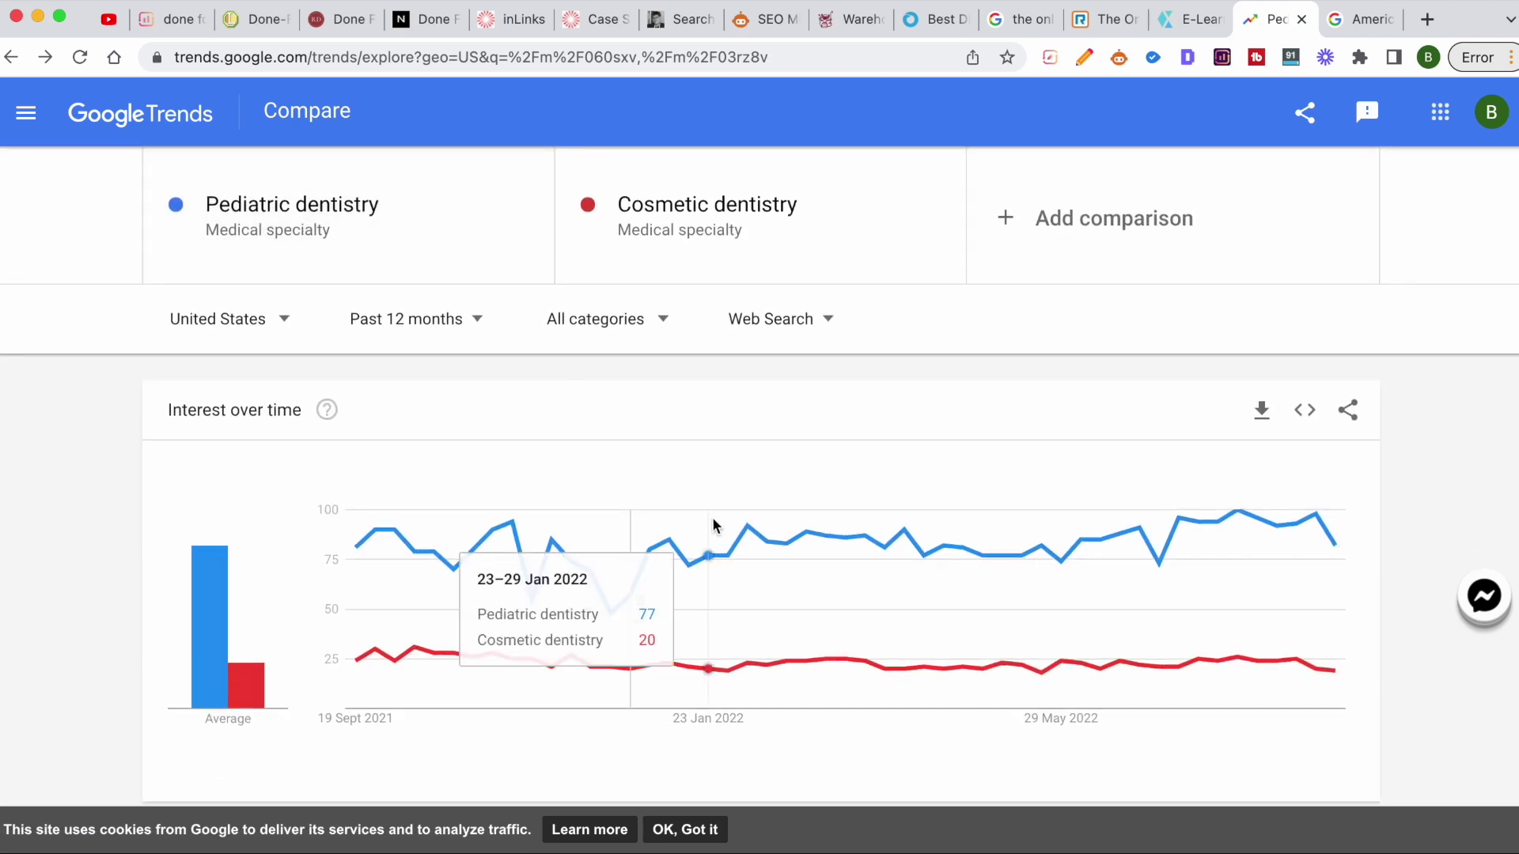
scroll(887, 514, "down", 10)
scroll(887, 514, "down", 5)
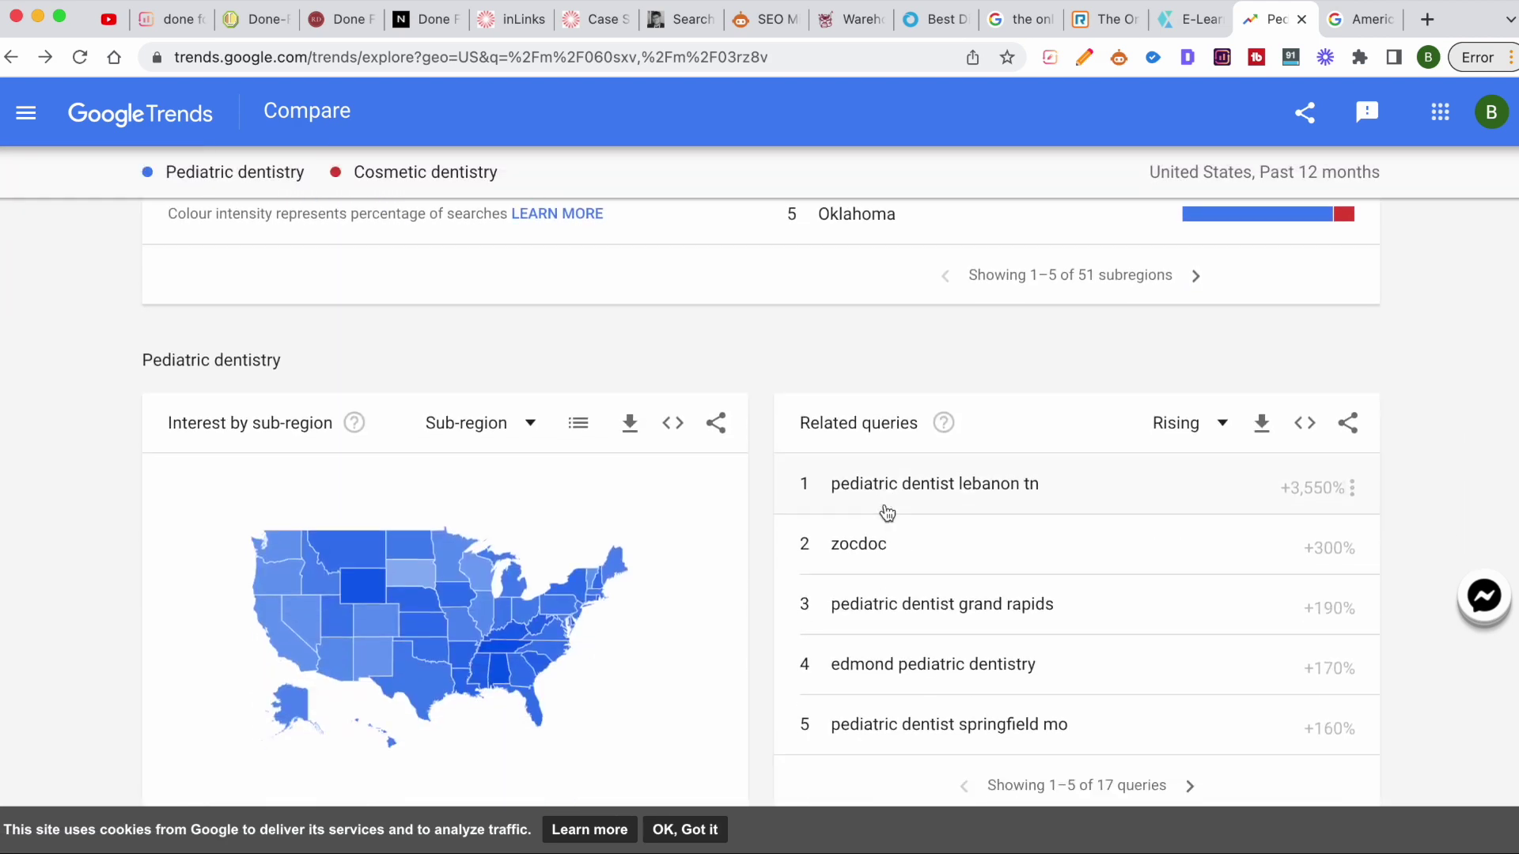
scroll(938, 528, "down", 2)
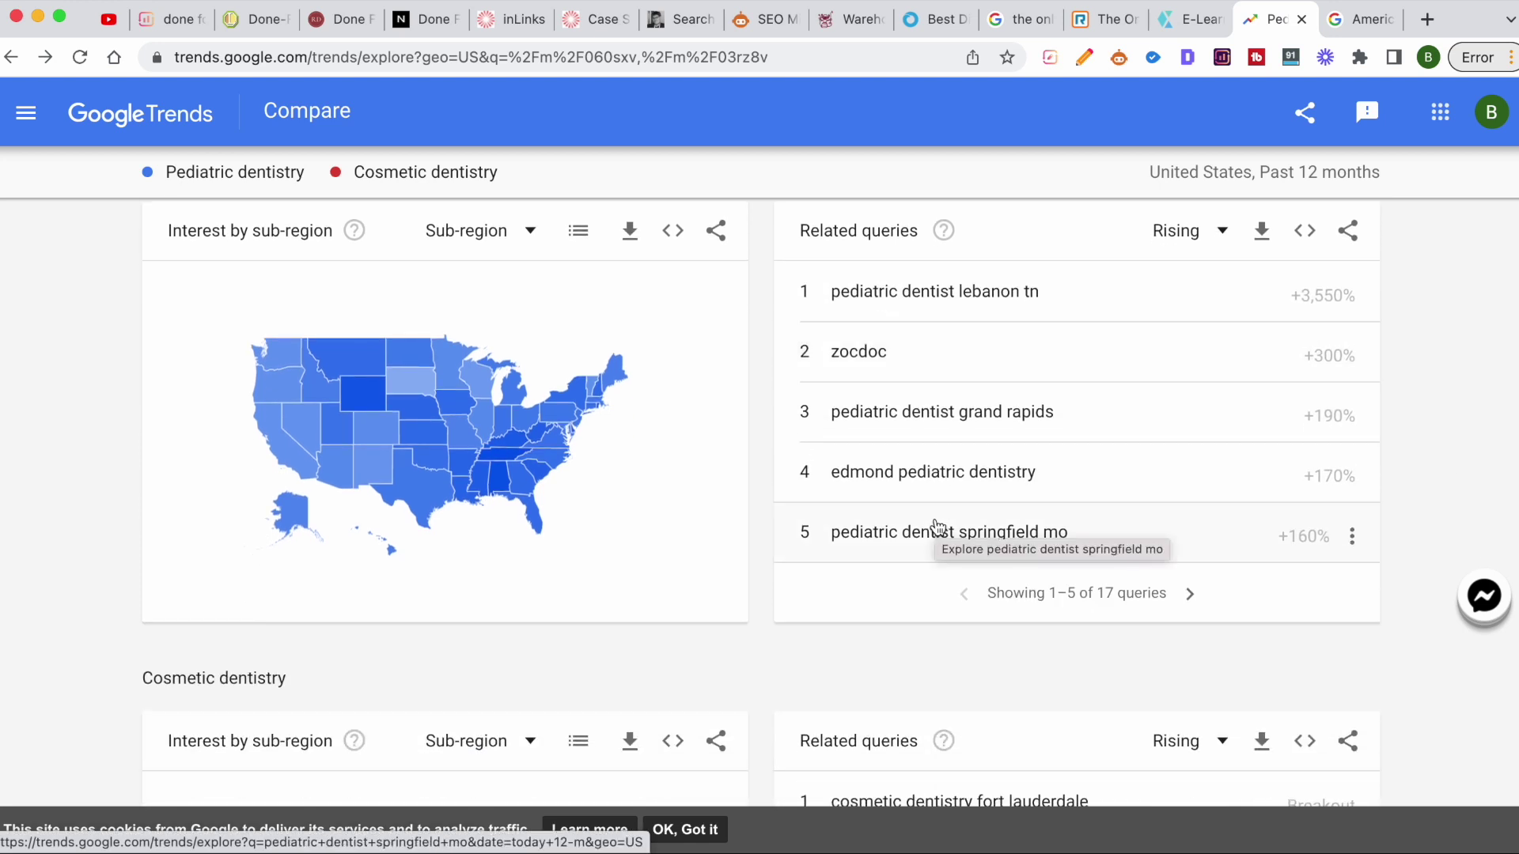
scroll(937, 526, "up", 15)
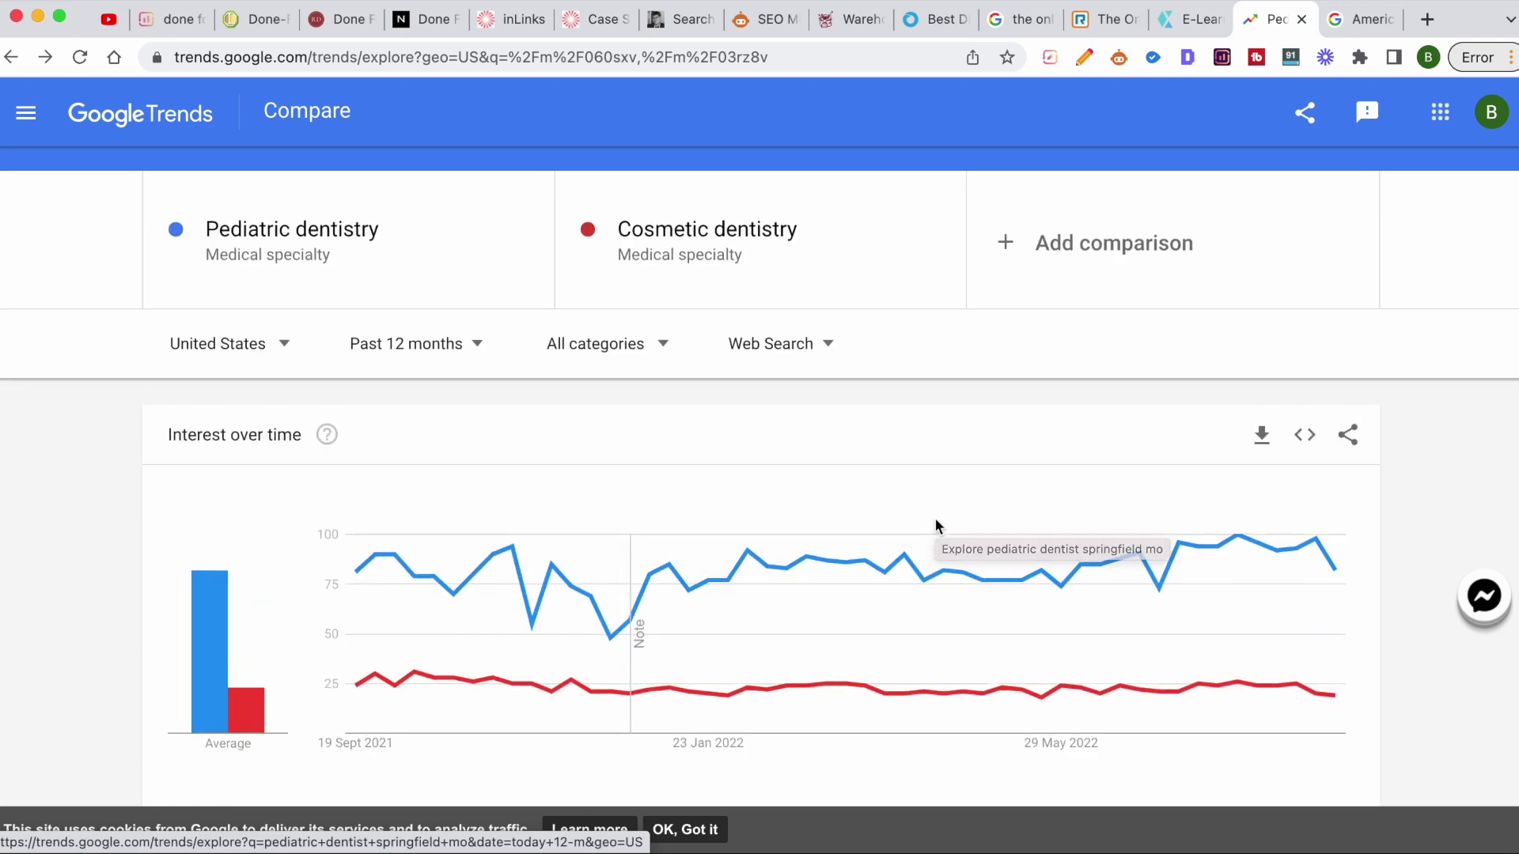
scroll(937, 525, "down", 12)
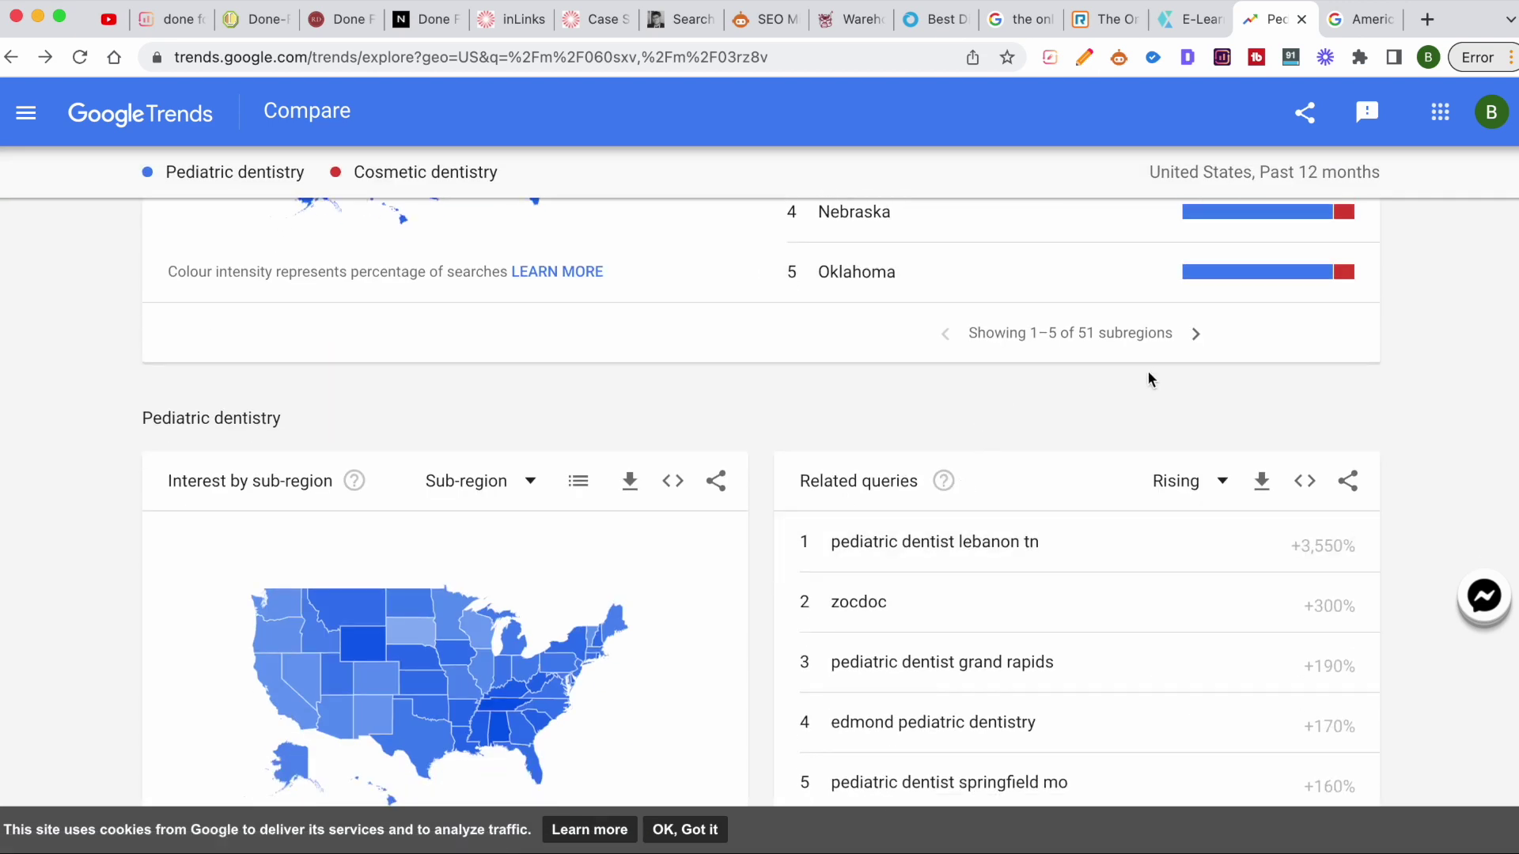
scroll(1149, 376, "down", 3)
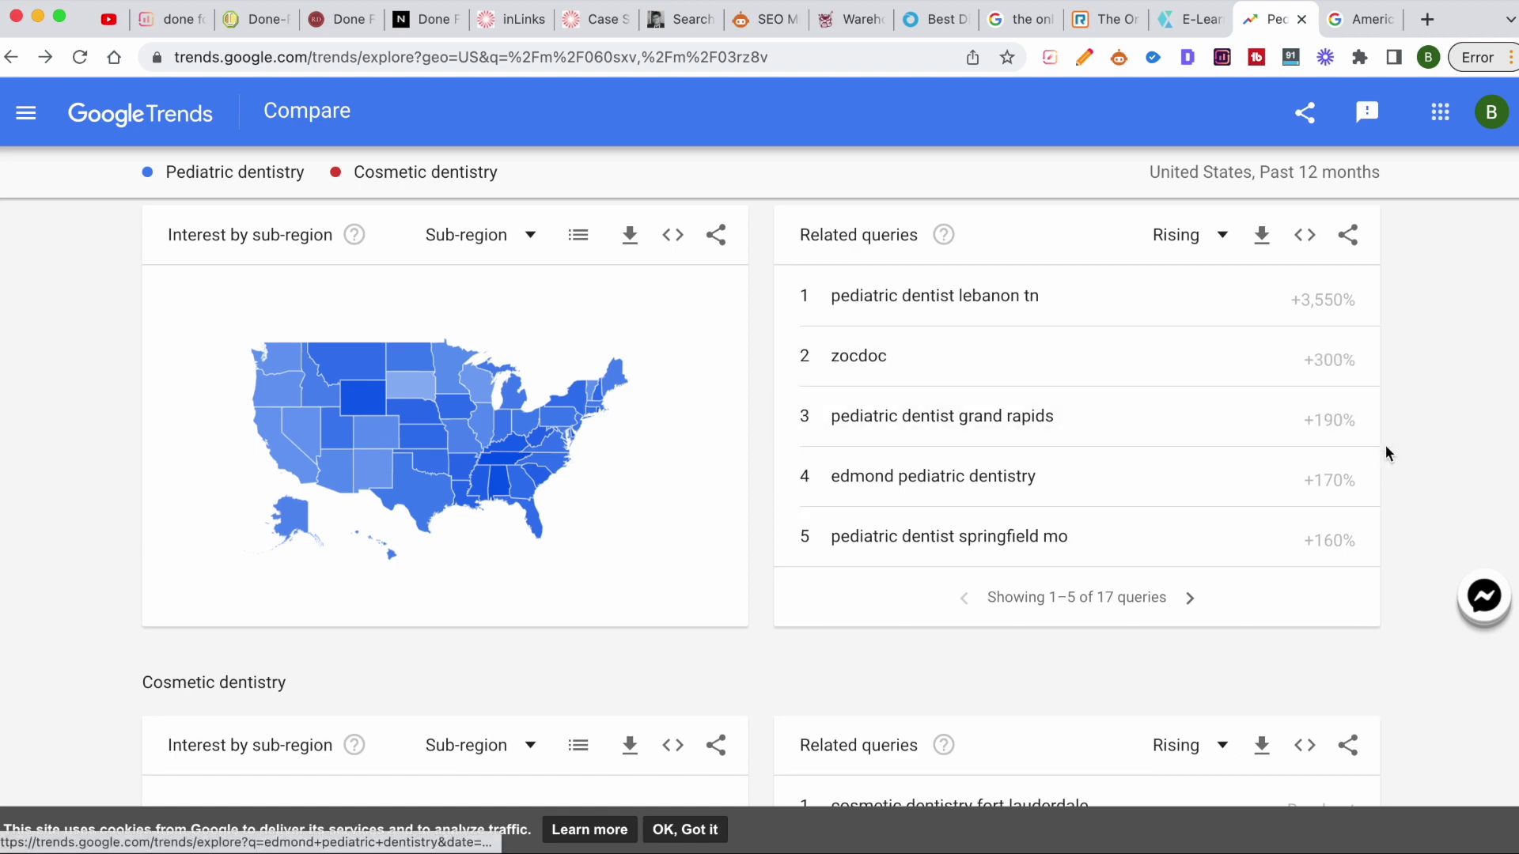
scroll(1386, 453, "down", 2)
scroll(1385, 453, "down", 2)
scroll(1384, 452, "up", 15)
scroll(1385, 452, "up", 5)
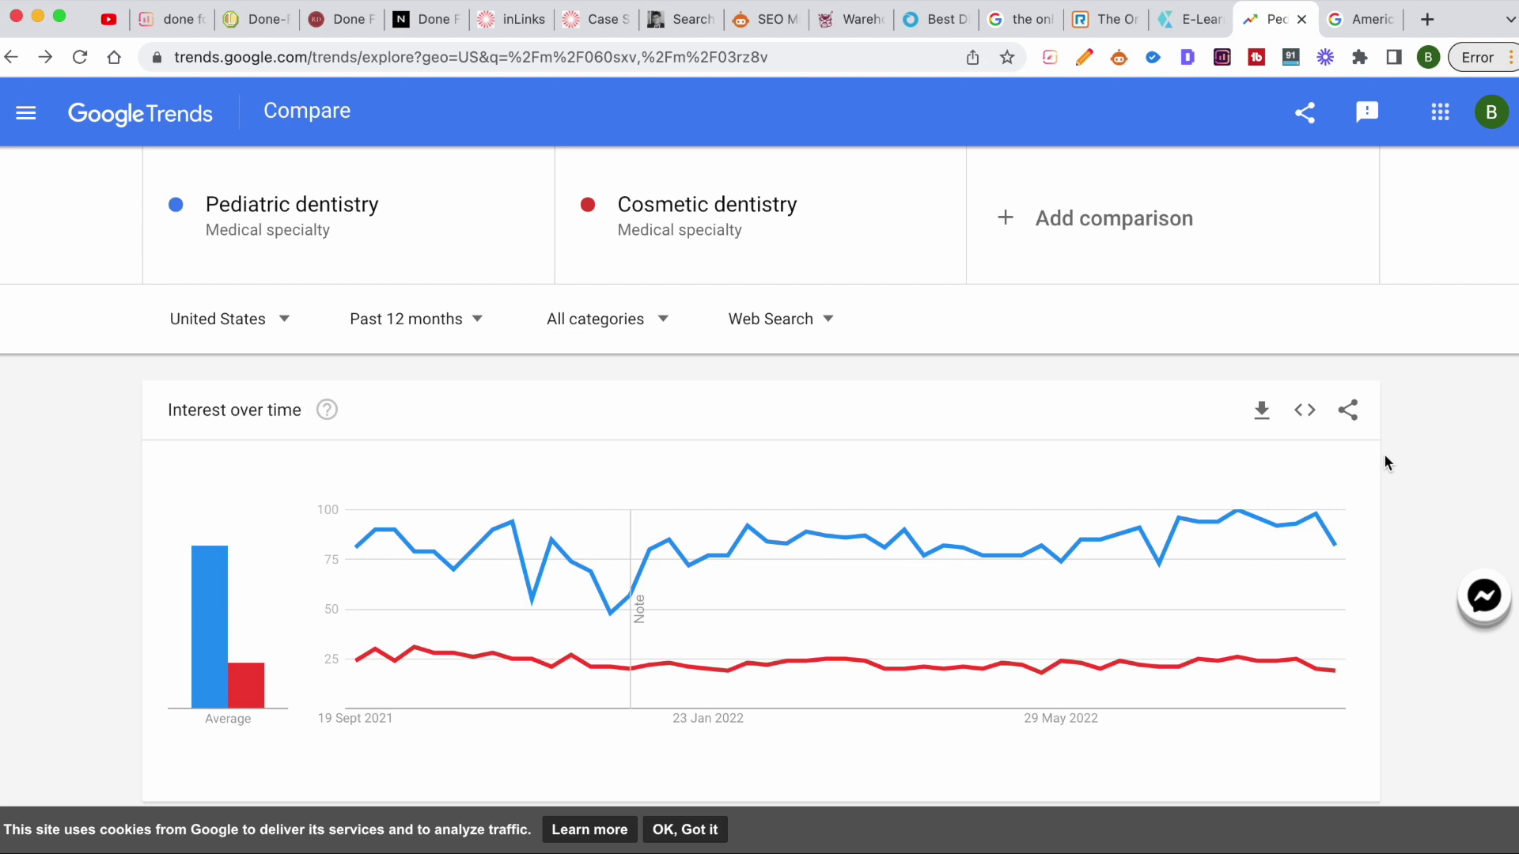
scroll(1384, 463, "down", 15)
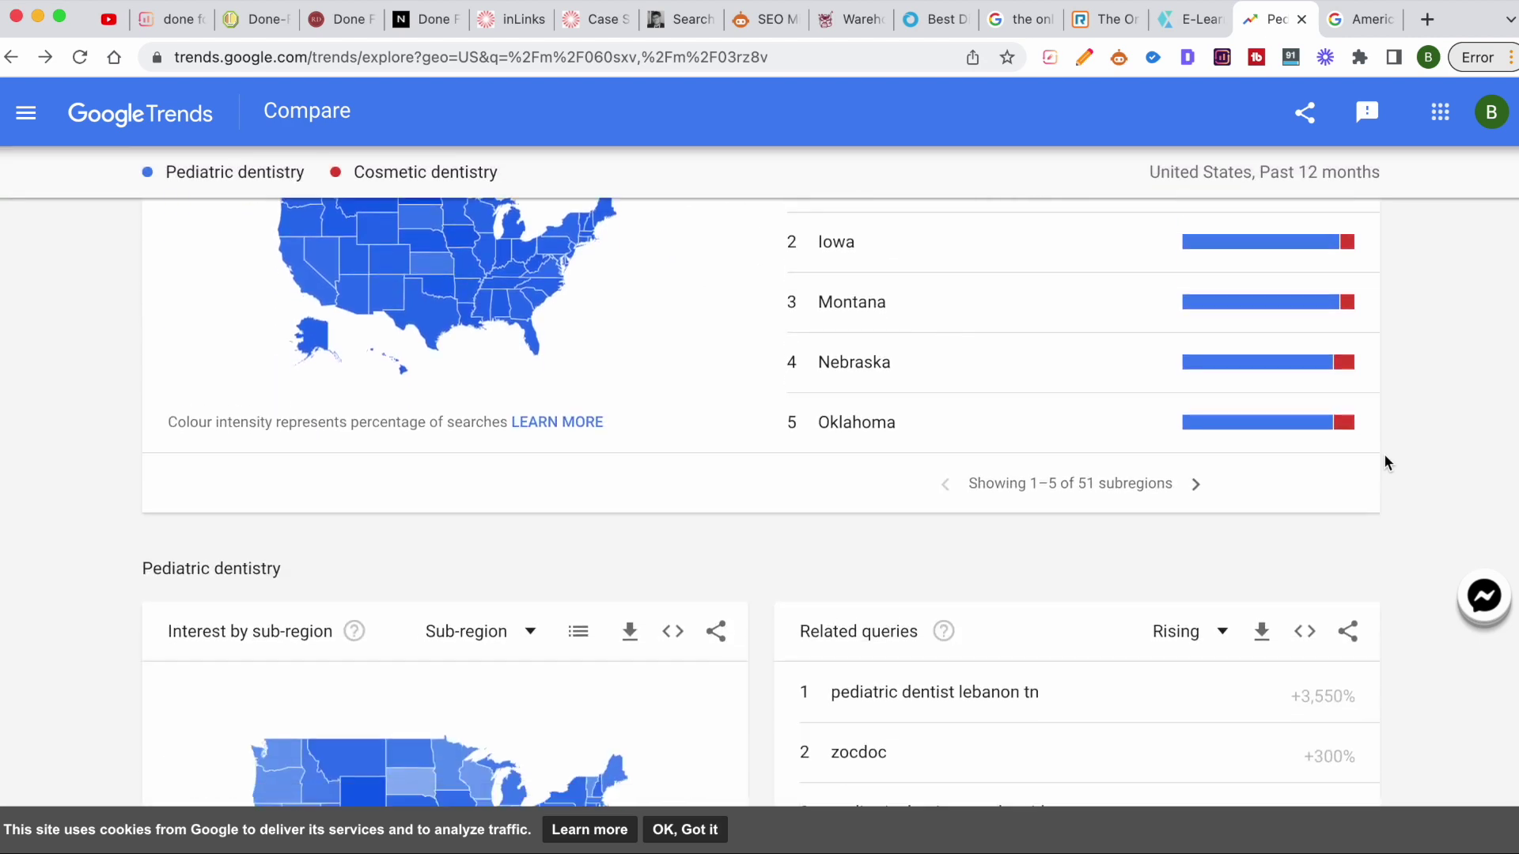
scroll(1383, 463, "down", 2)
scroll(1272, 506, "up", 3)
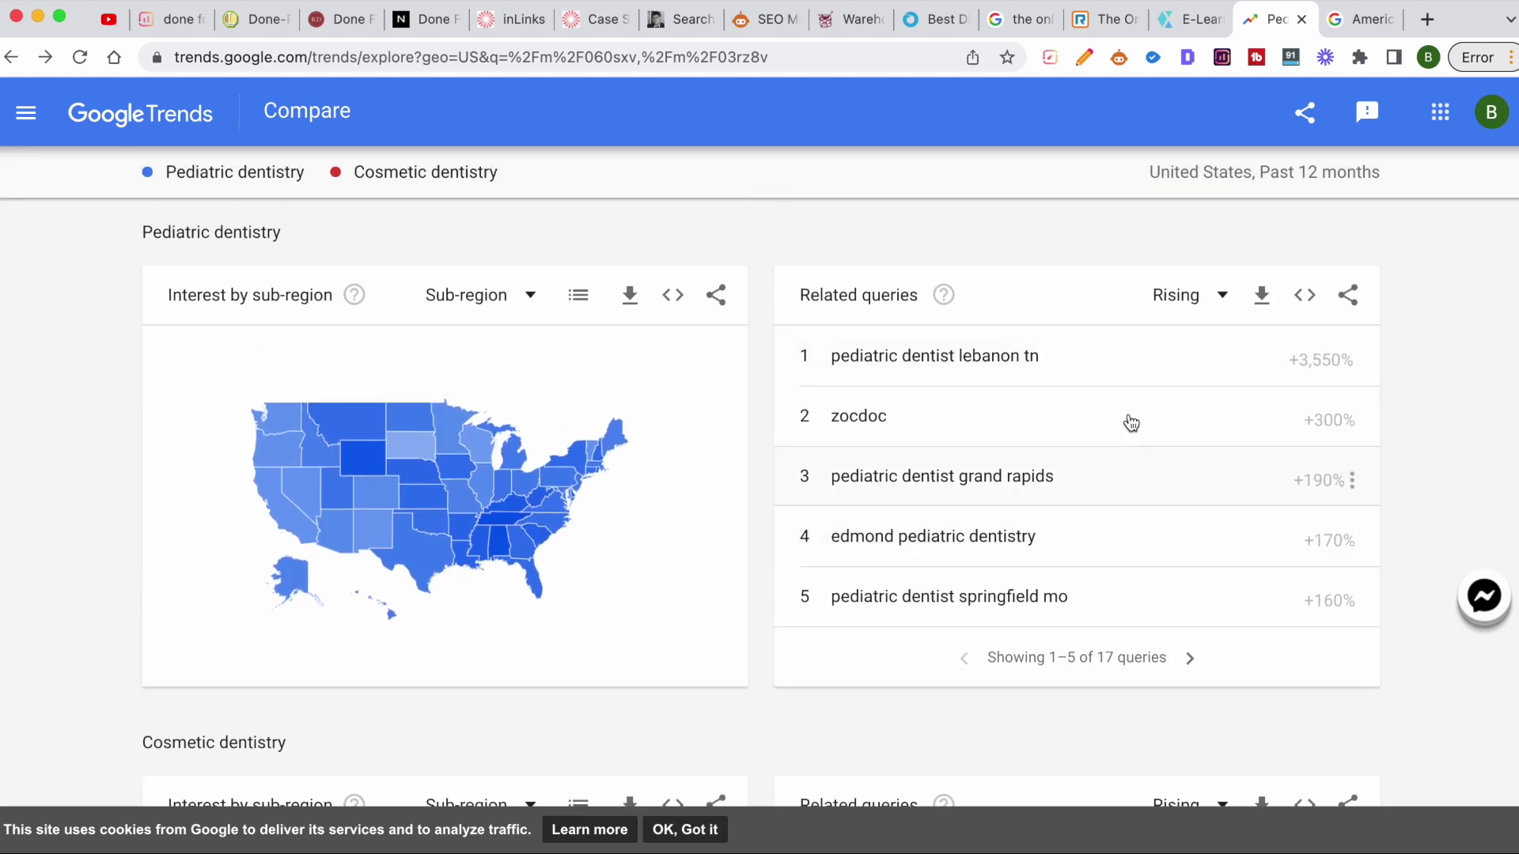
scroll(1077, 568, "up", 10)
scroll(1074, 559, "down", 1)
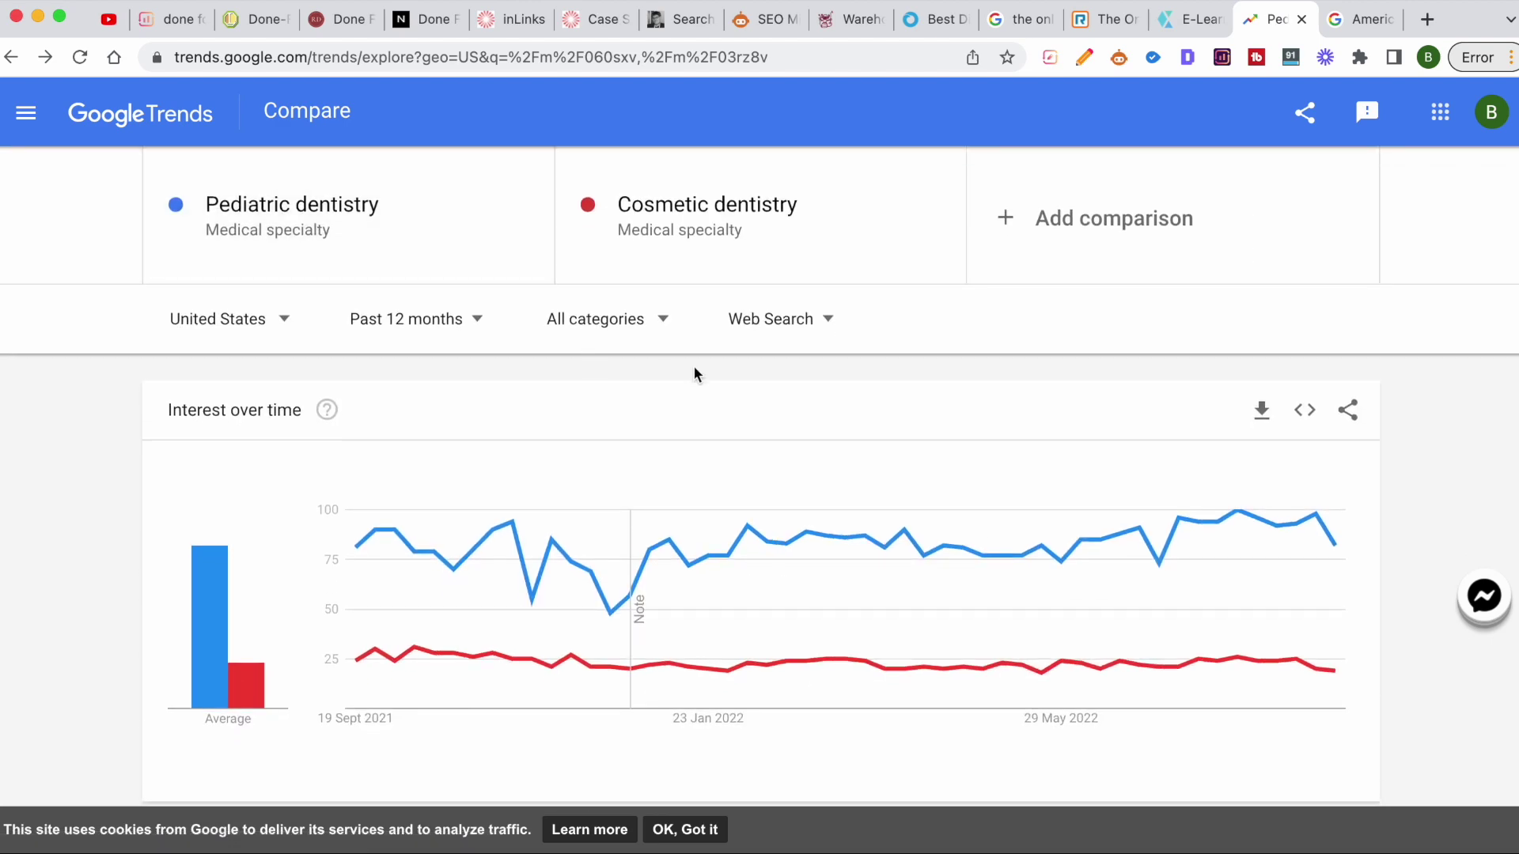
Page through Pediatric dentistry's rising queries, open the report for "silicon valley pediatric dentistry" and view its related topics
scroll(1018, 420, "down", 12)
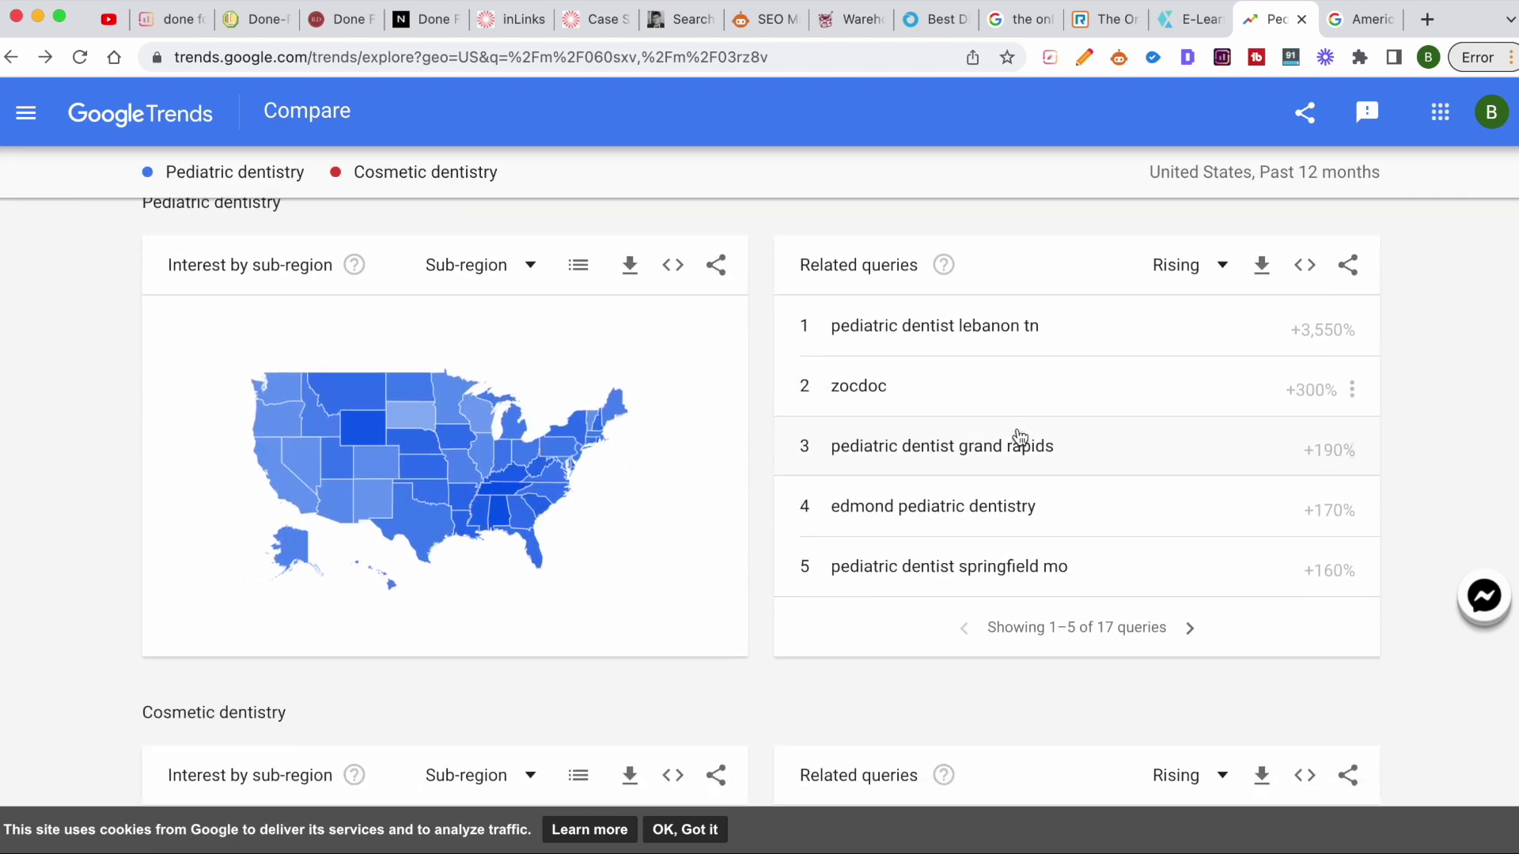
left_click(1191, 624)
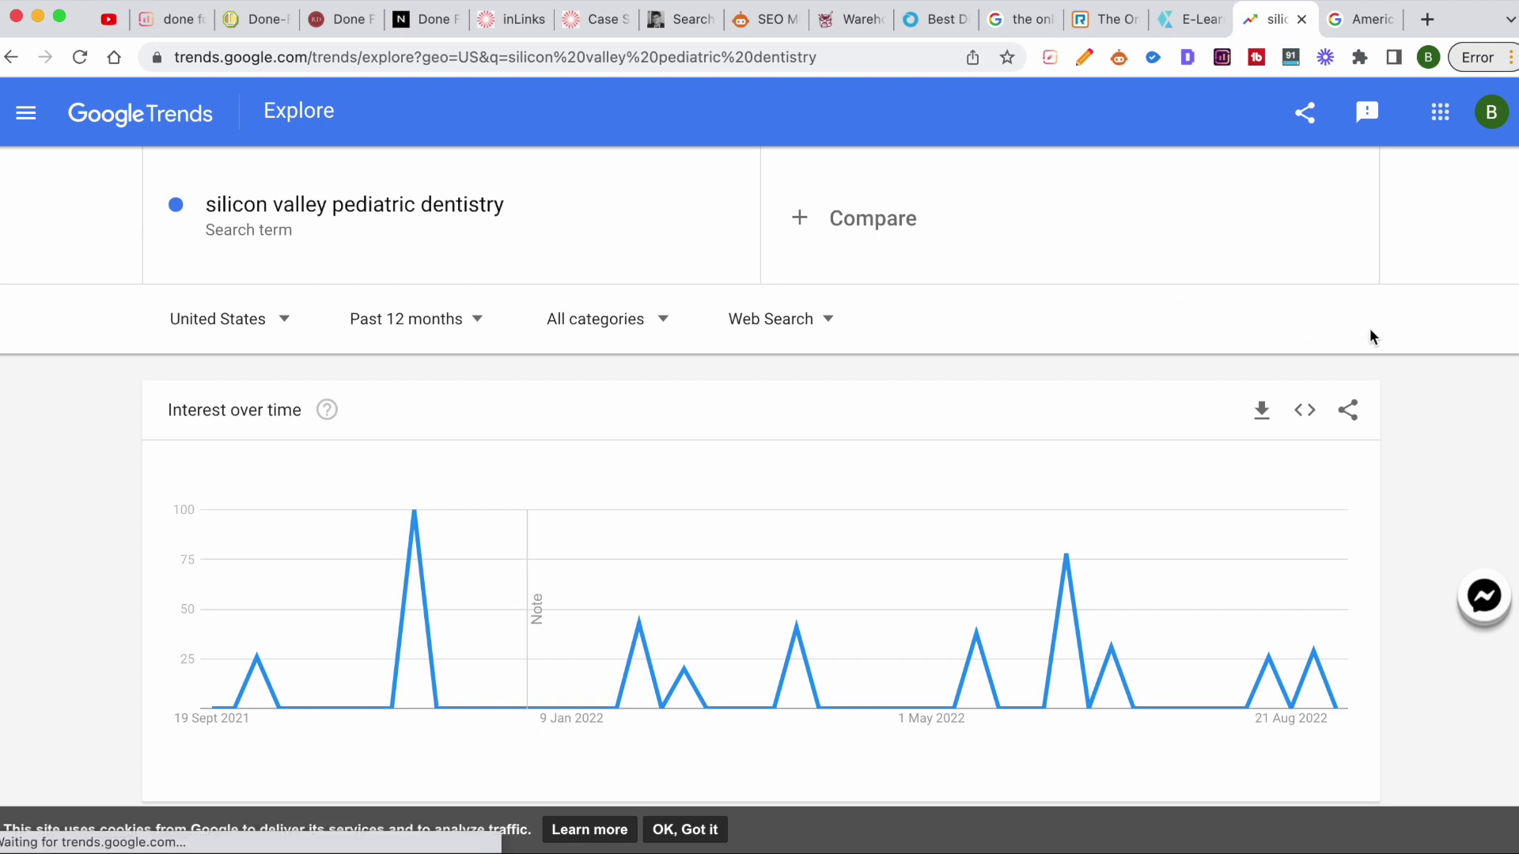
scroll(1371, 336, "down", 6)
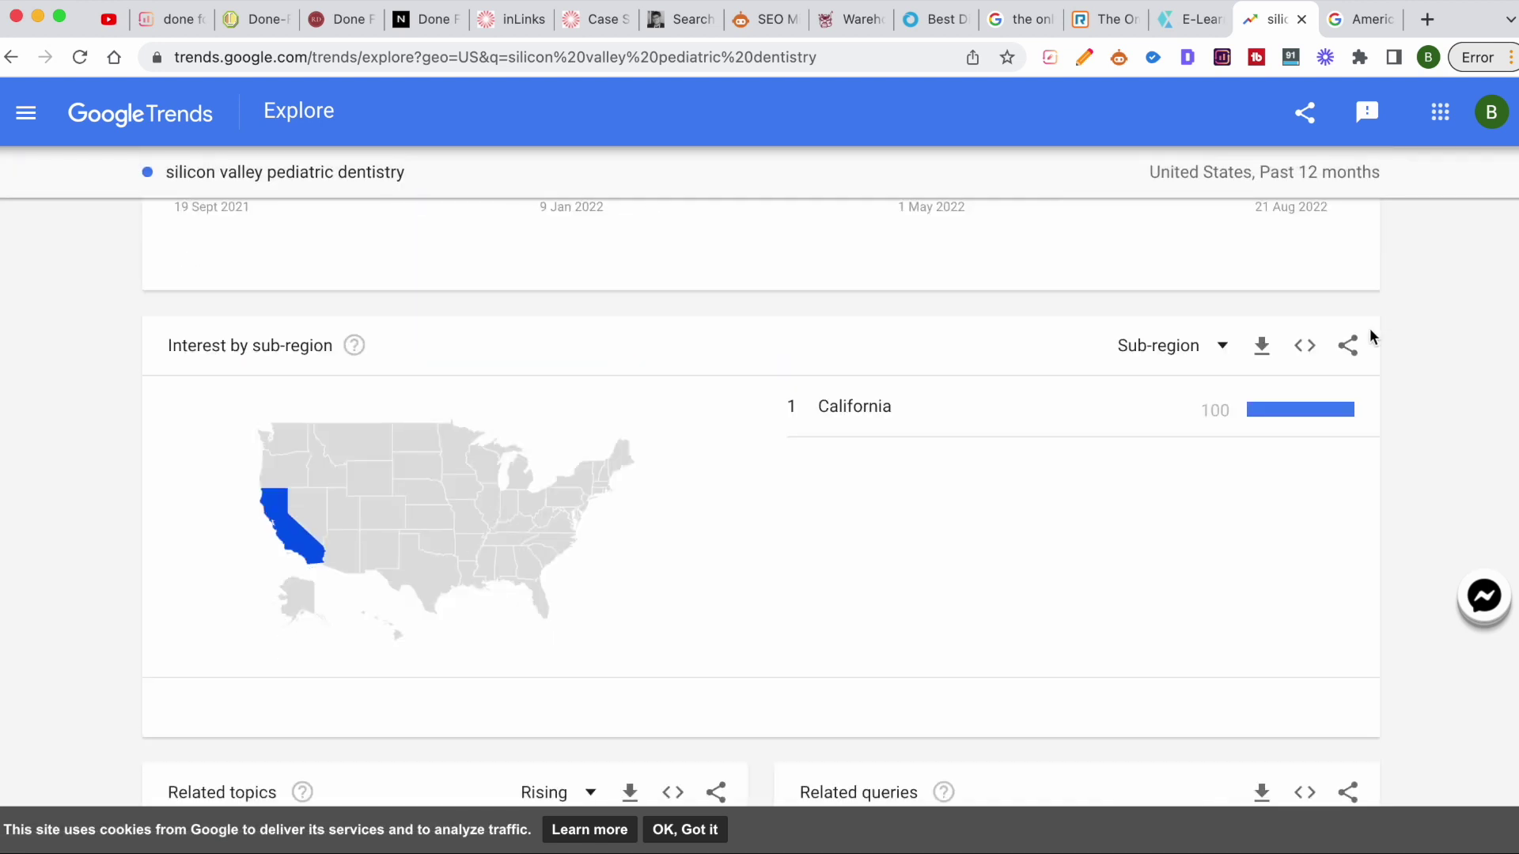
scroll(1370, 336, "down", 1)
scroll(1398, 338, "down", 3)
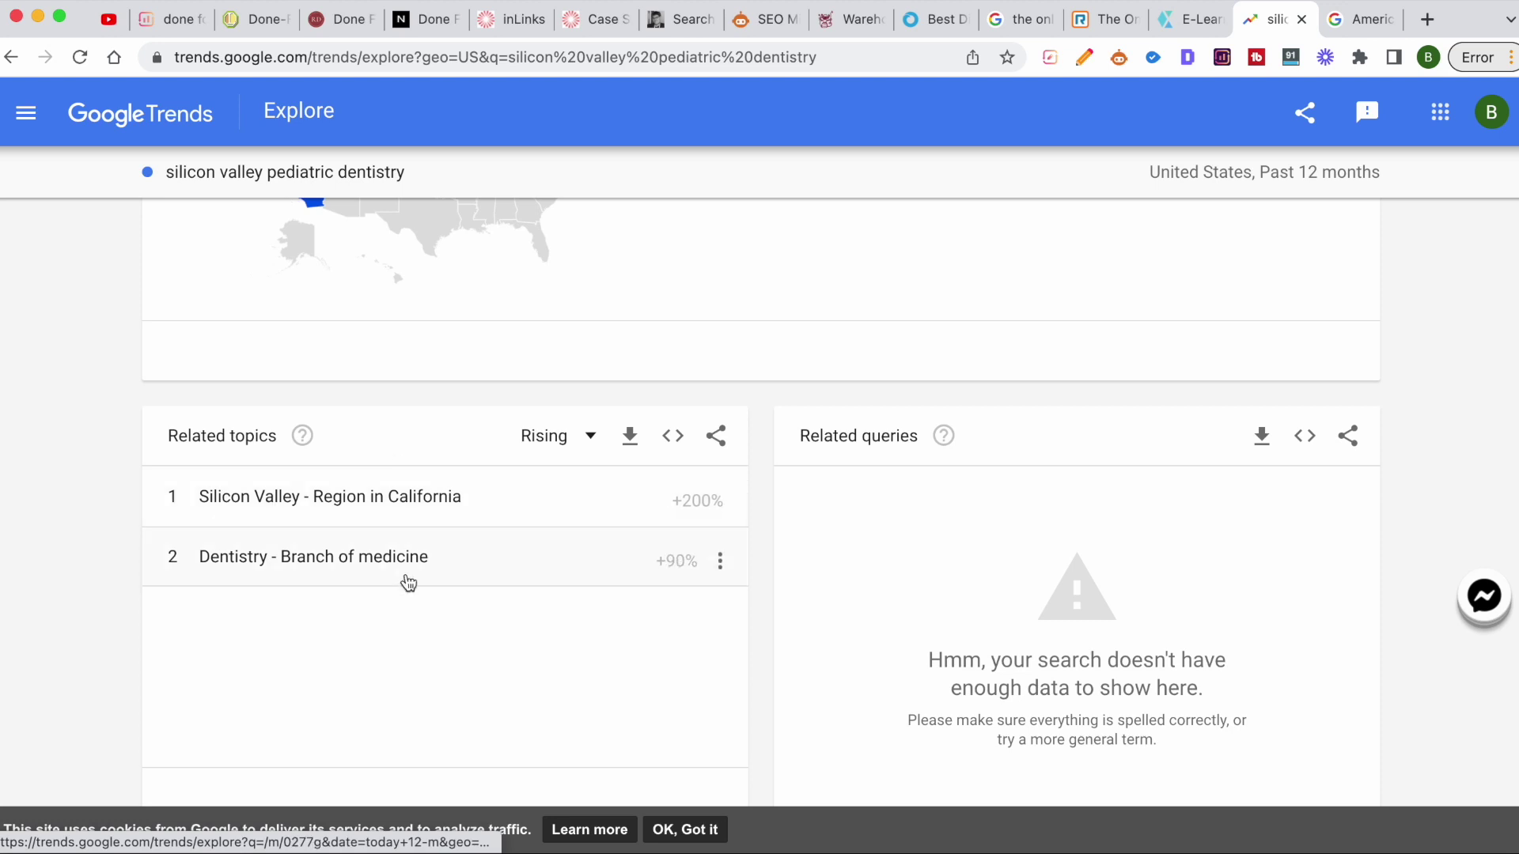
Examine the interest over time, sub-region ranking and related topics for "silicon valley pediatric dentistry"
scroll(871, 430, "up", 6)
left_click_drag(944, 583, 946, 657)
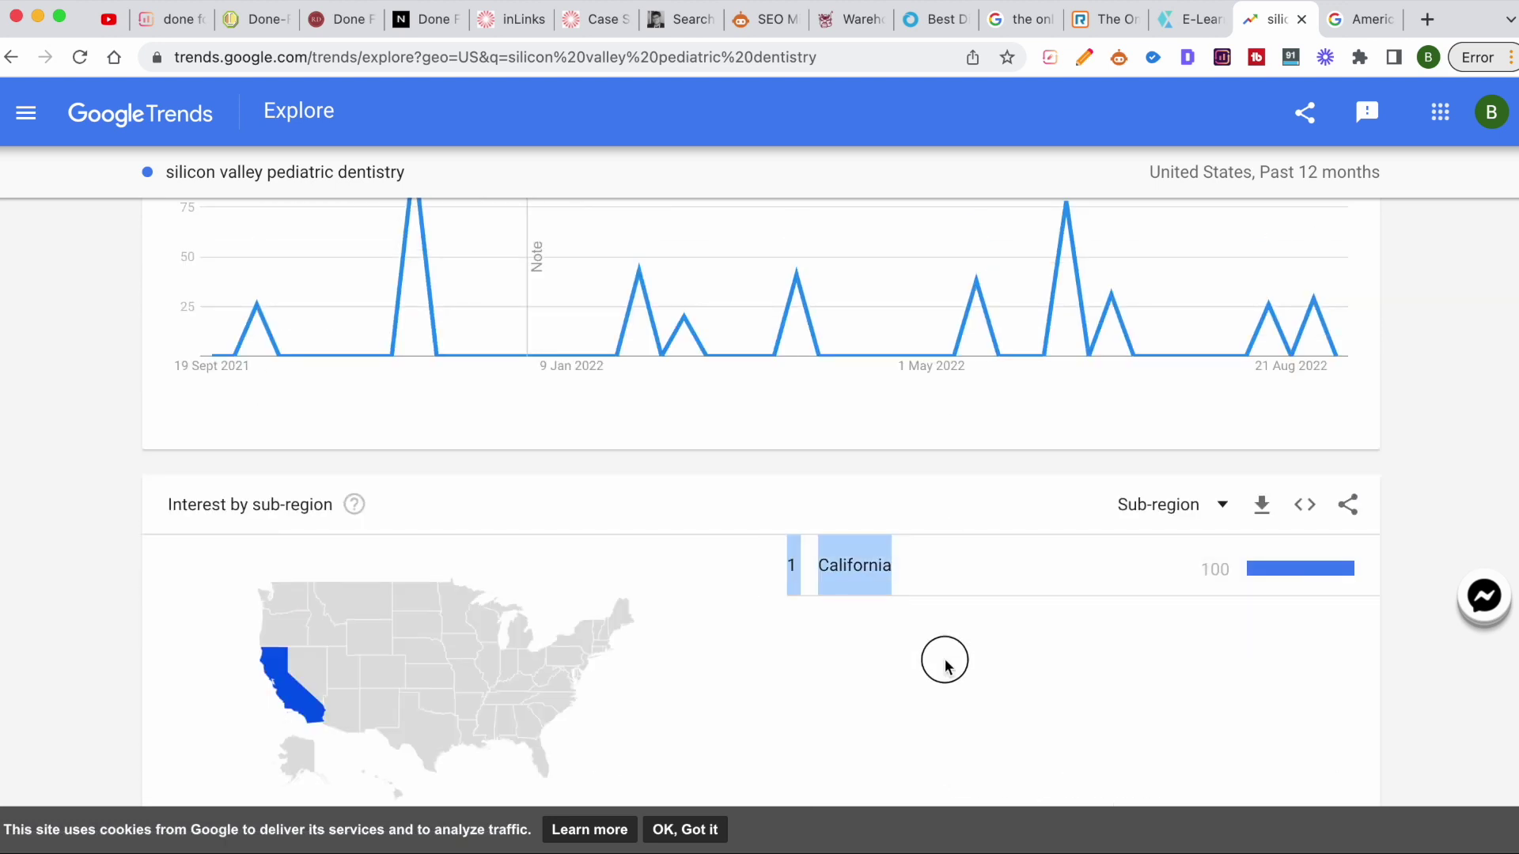
scroll(946, 657, "up", 5)
scroll(96, 434, "down", 7)
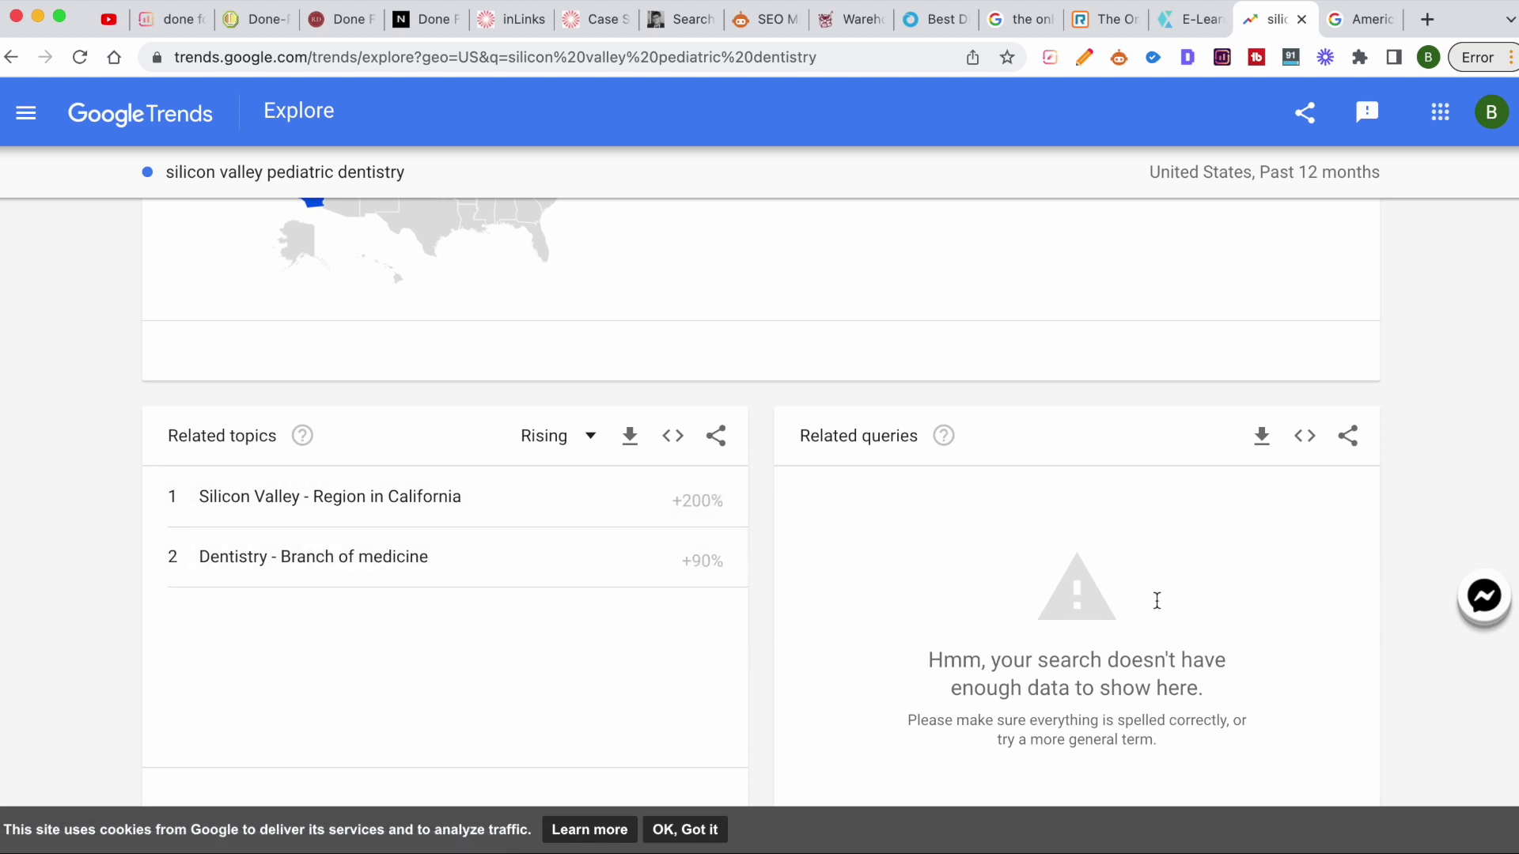
scroll(1294, 600, "up", 15)
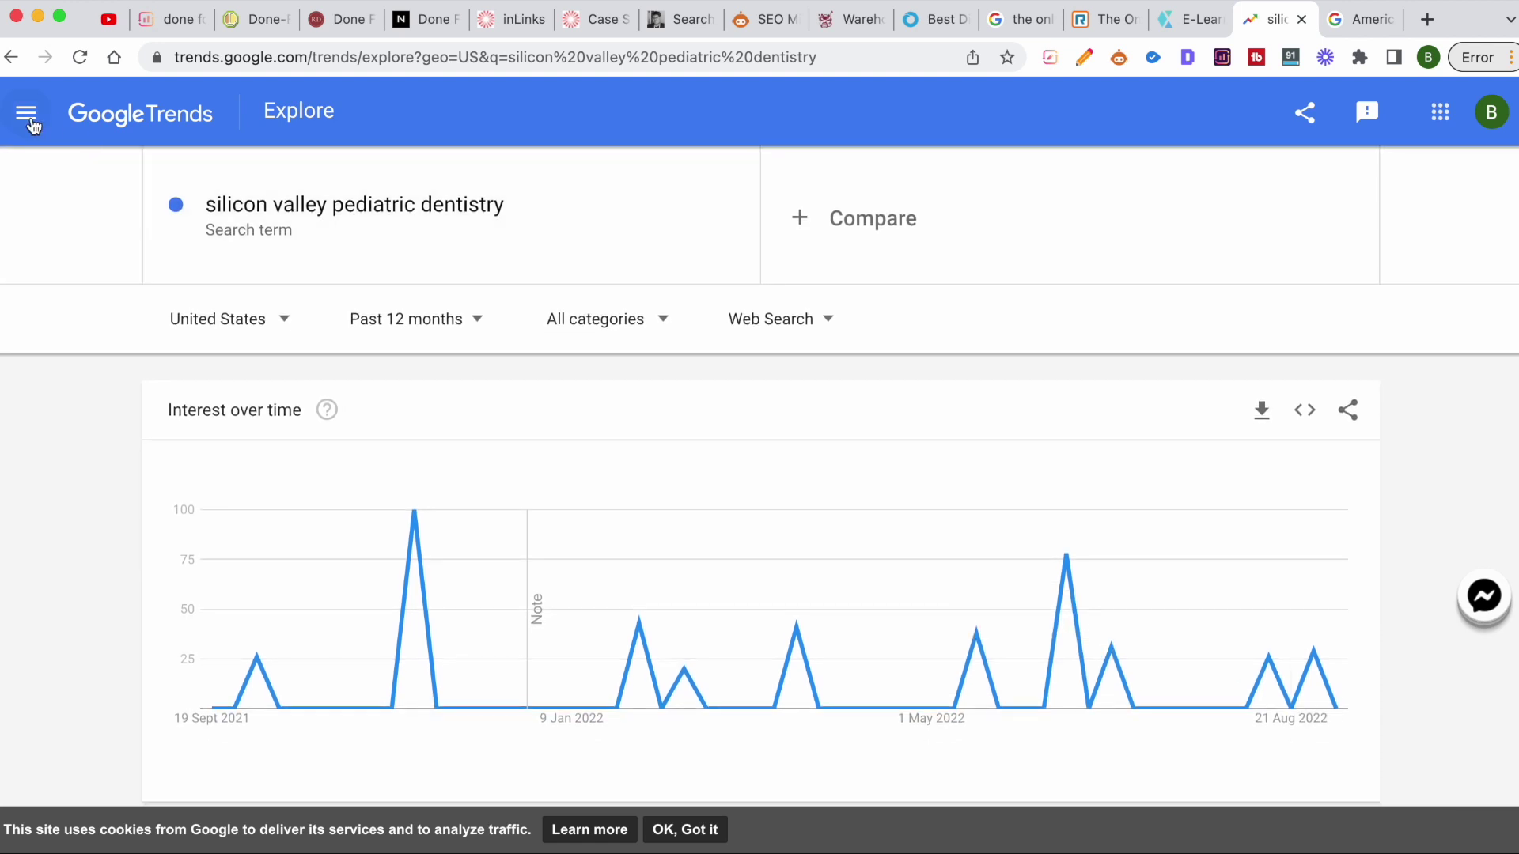
Try to return to the previous report and recheck the sub-region interest for "silicon valley pediatric dentistry"
left_click(10, 58)
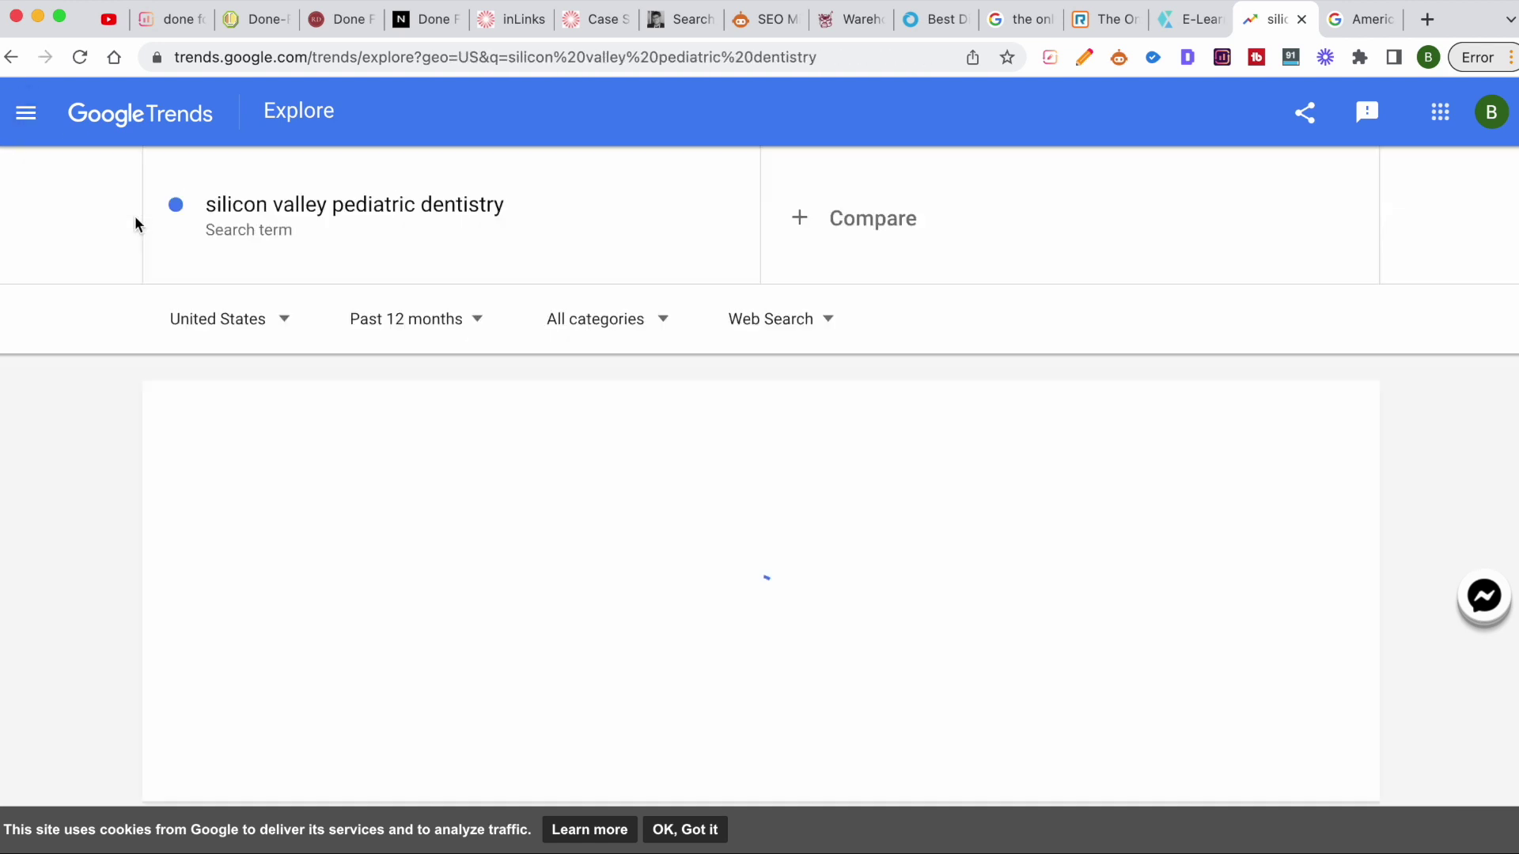
scroll(136, 400, "down", 5)
scroll(136, 401, "down", 6)
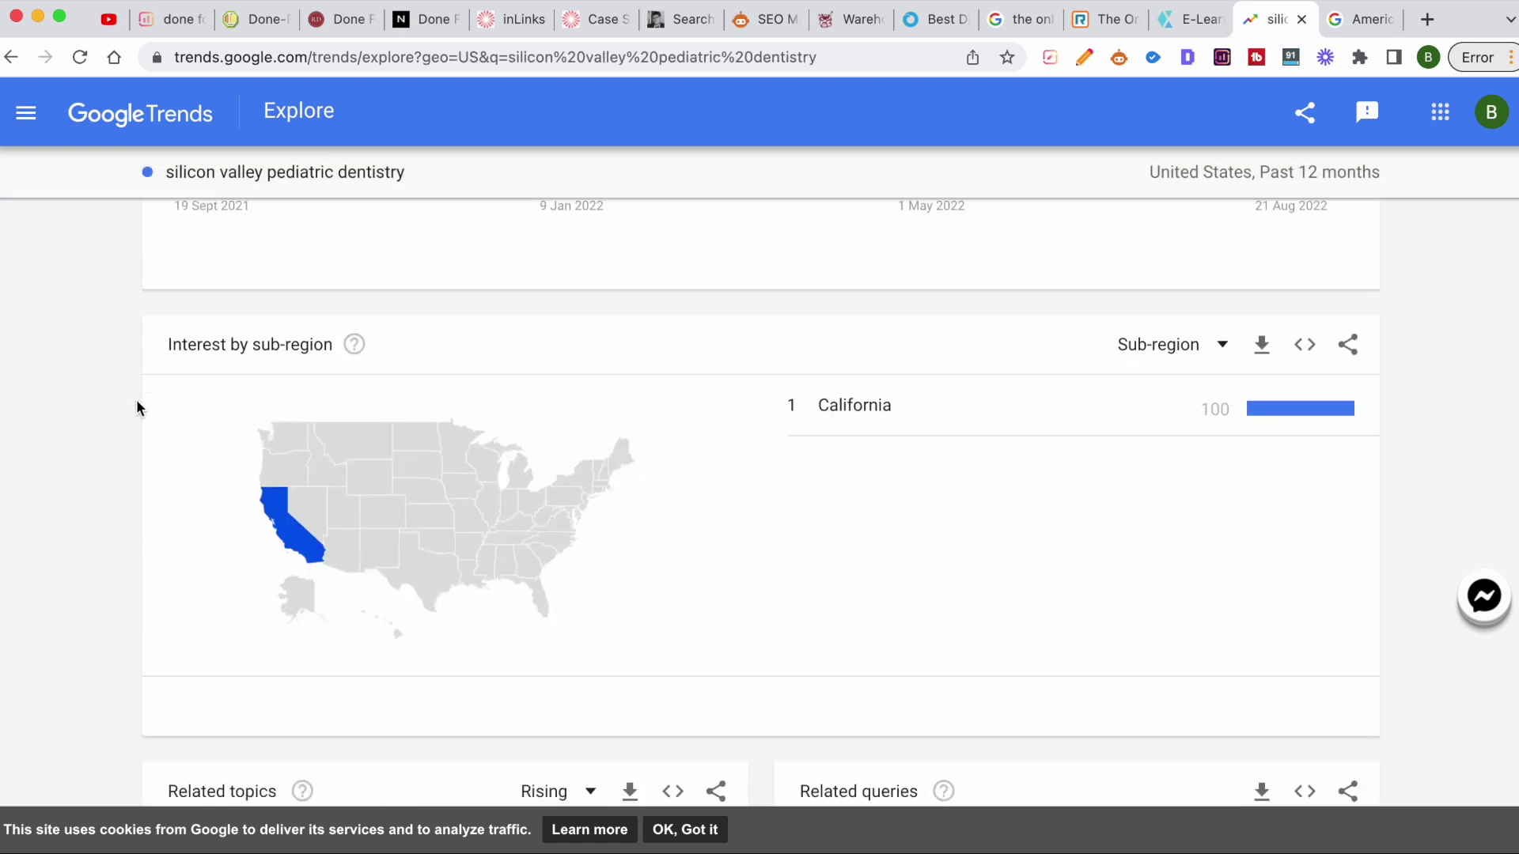
scroll(136, 401, "up", 10)
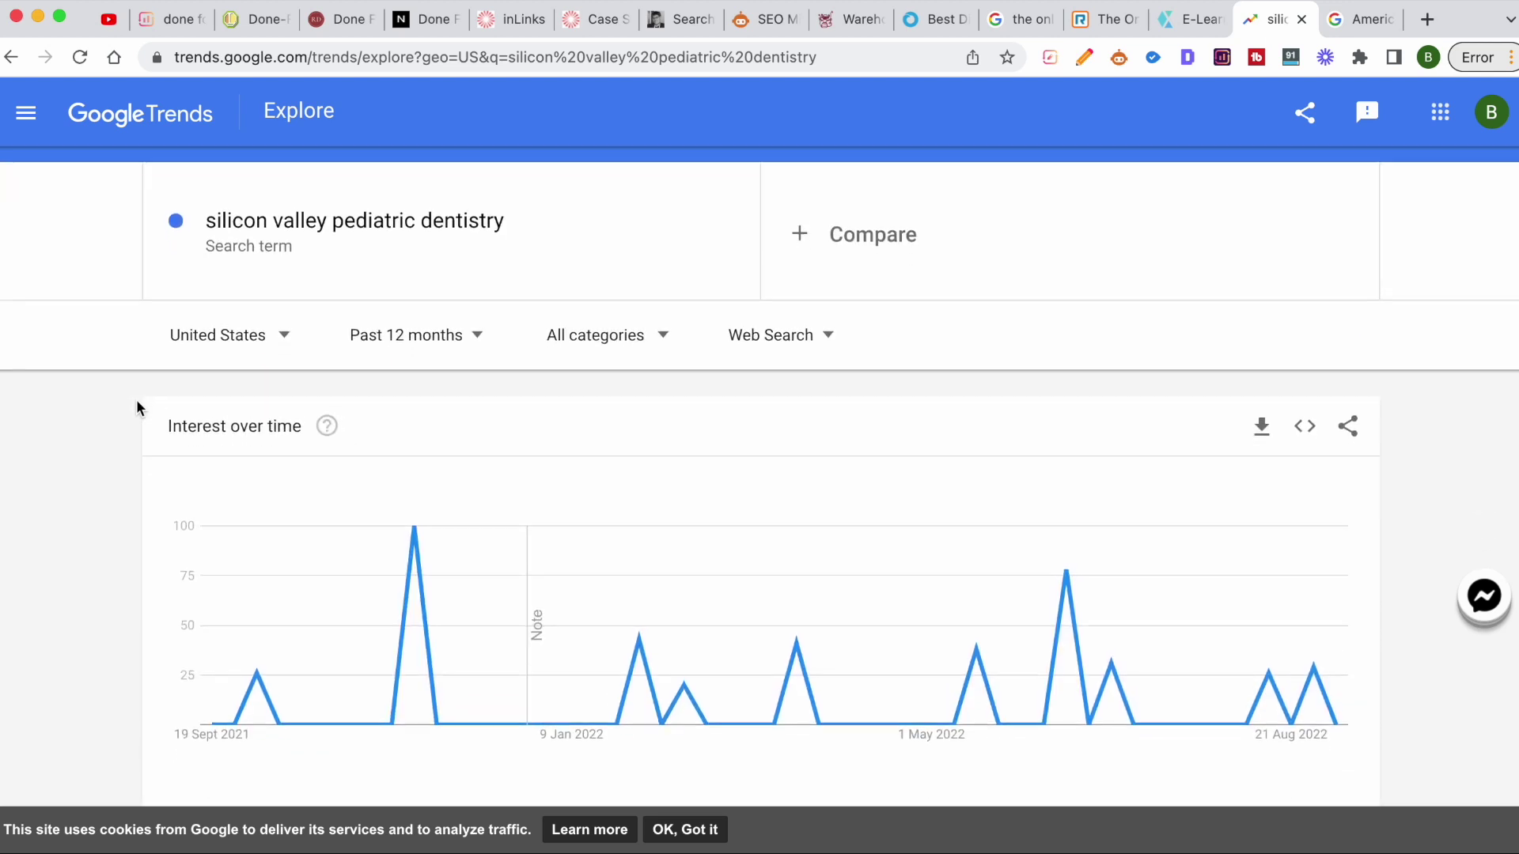